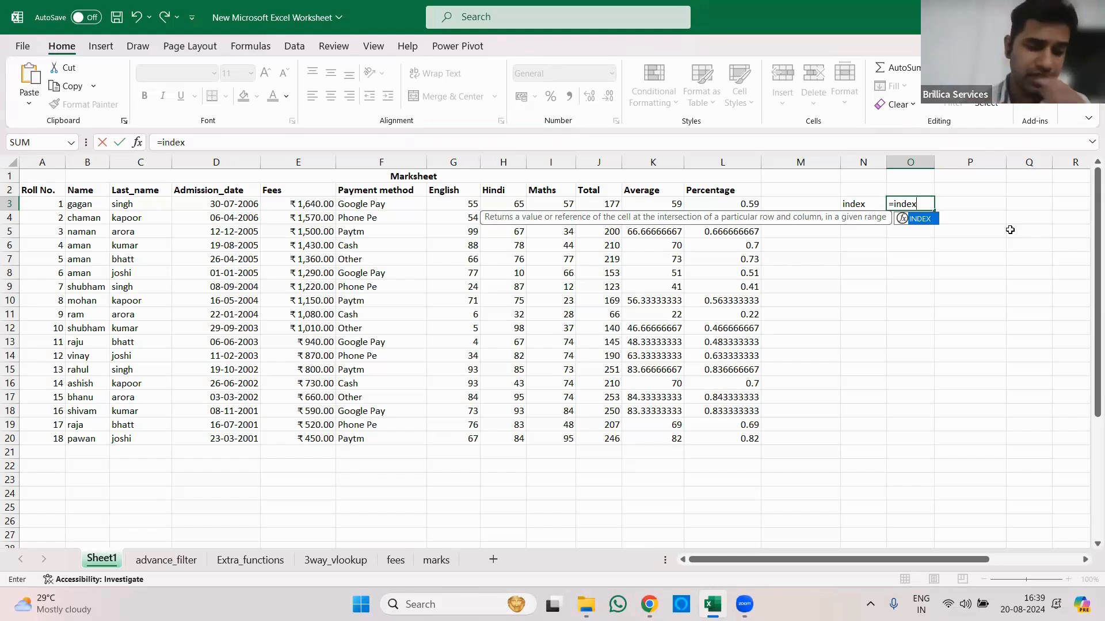
Complete the INDEX formula in O3 over range B2:J20 with row number 5 and column number 4, and check it against the Fees column.
key(Tab)
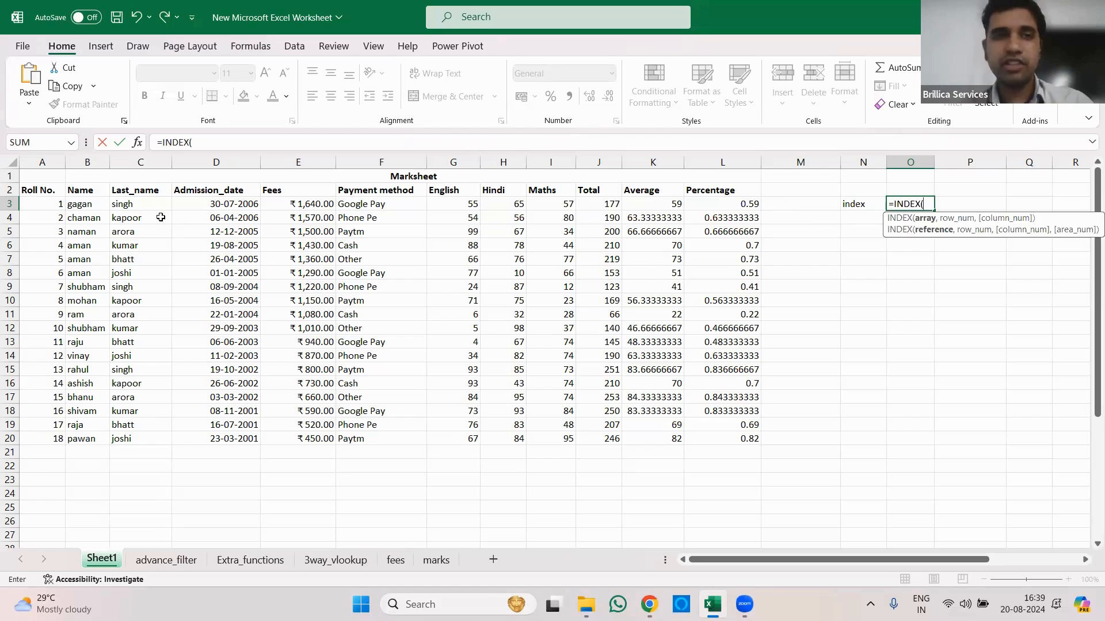
drag(79, 190, 600, 437)
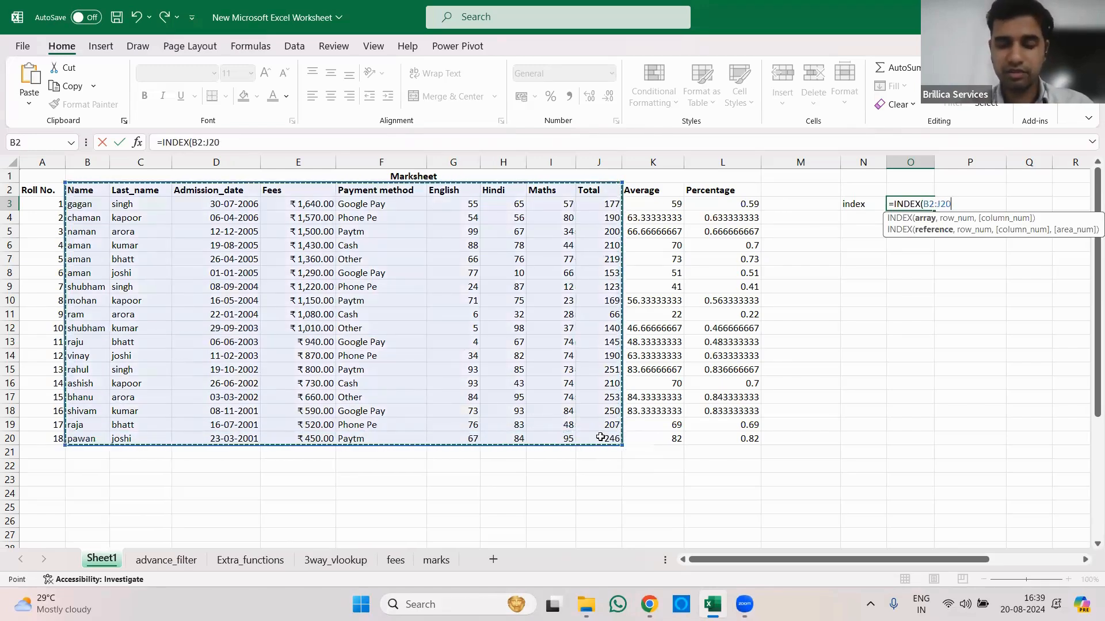
text(,)
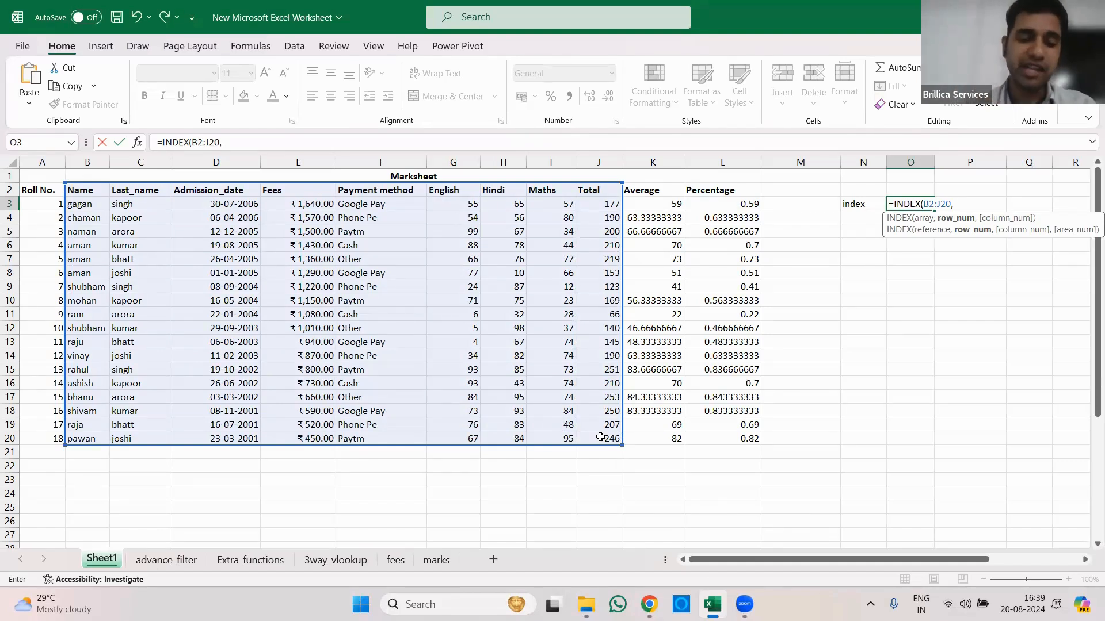
text(5)
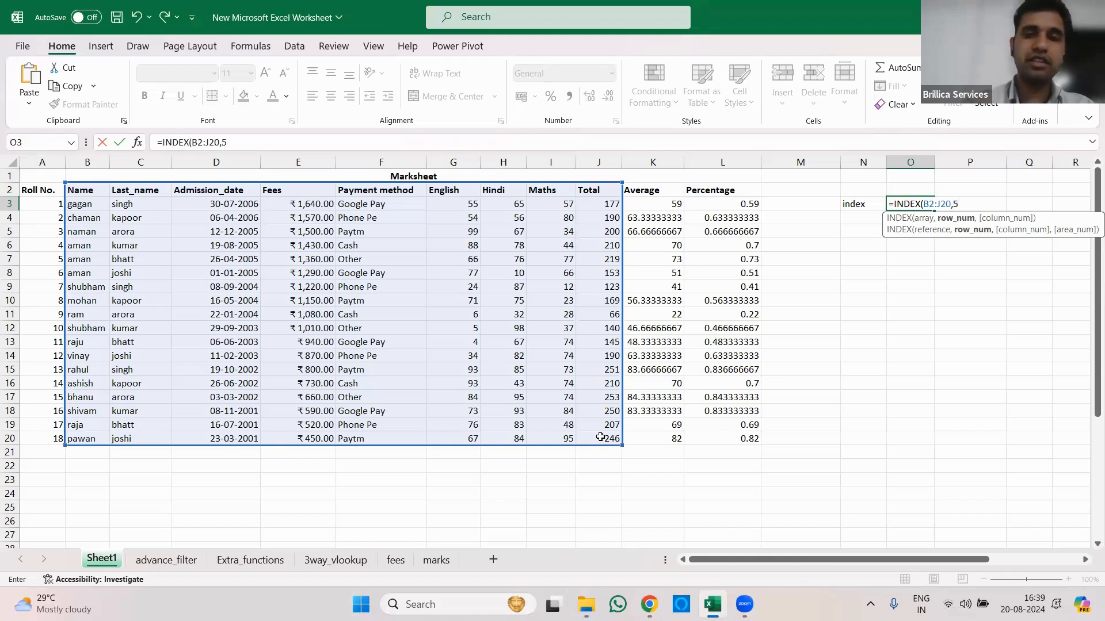
text(,)
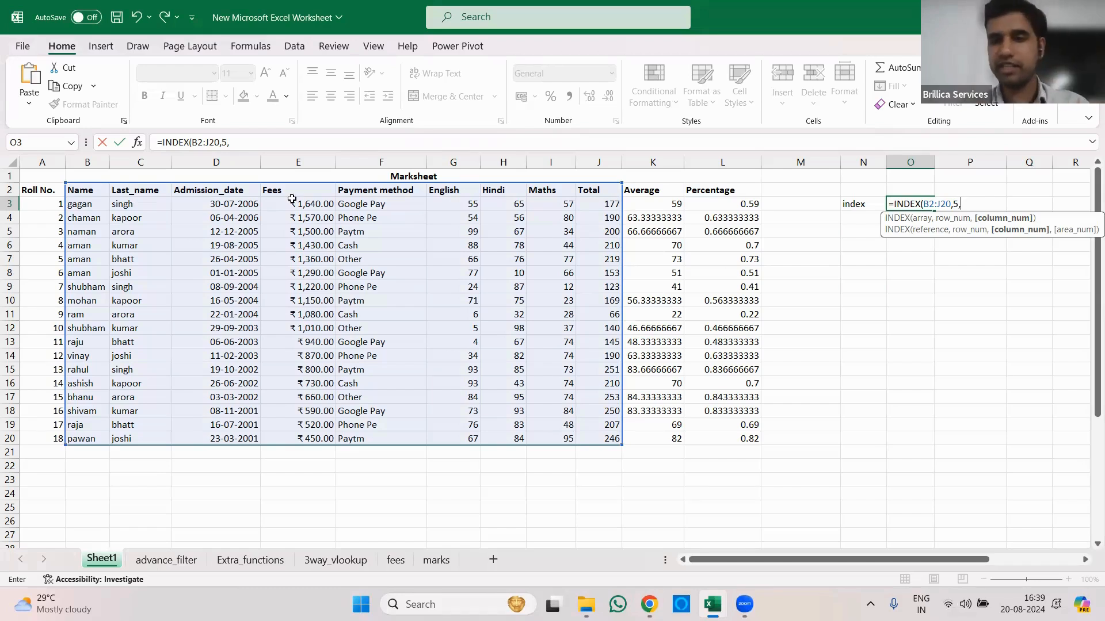
text(4)
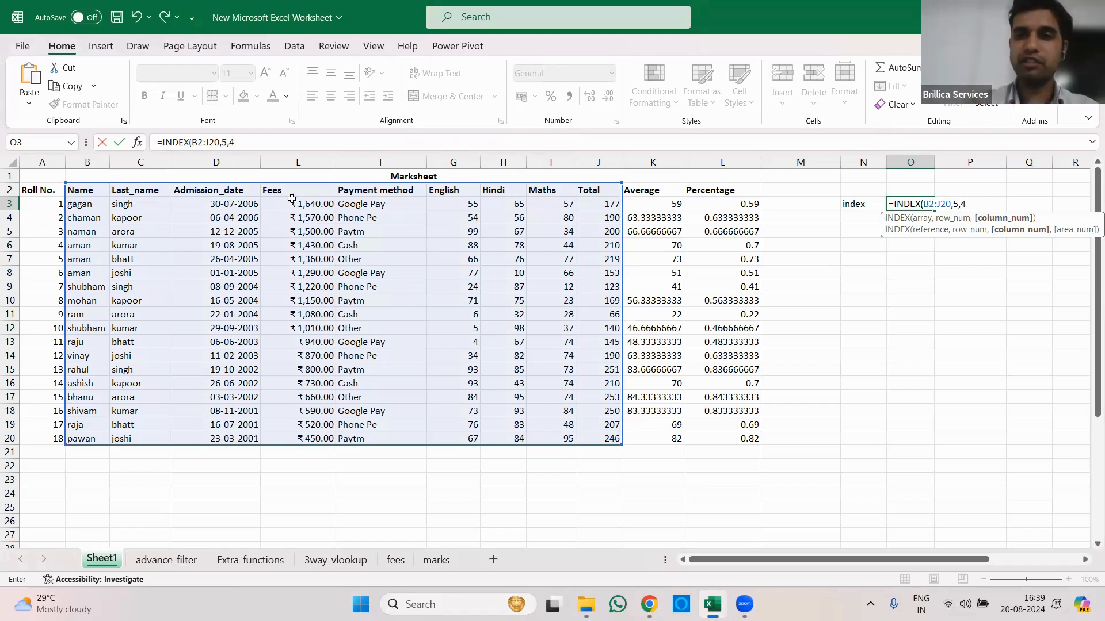
text())
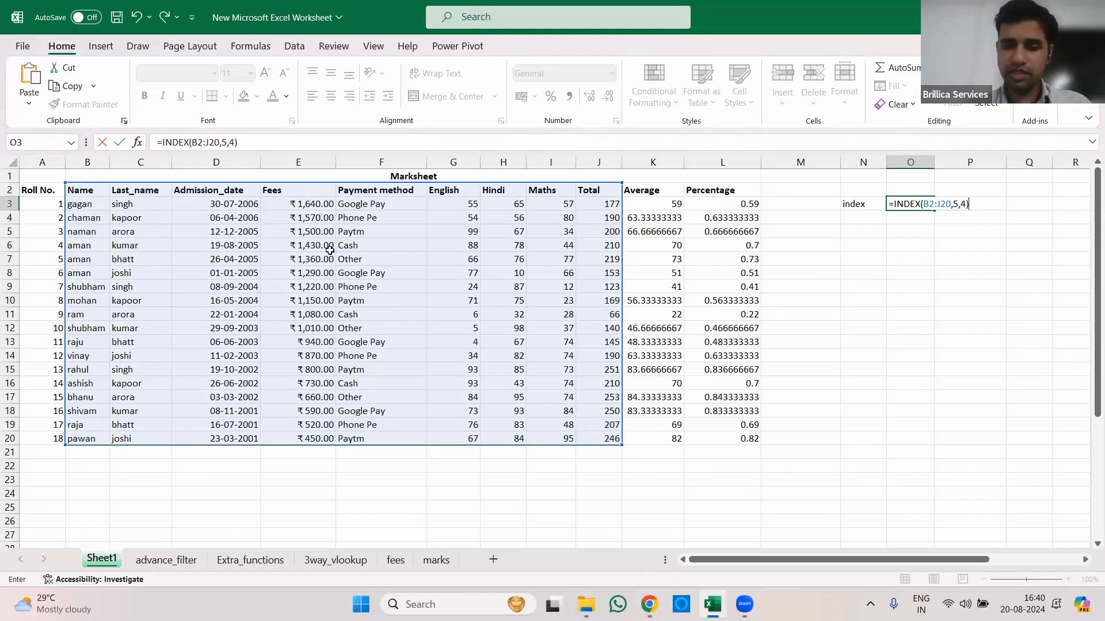
key(Return)
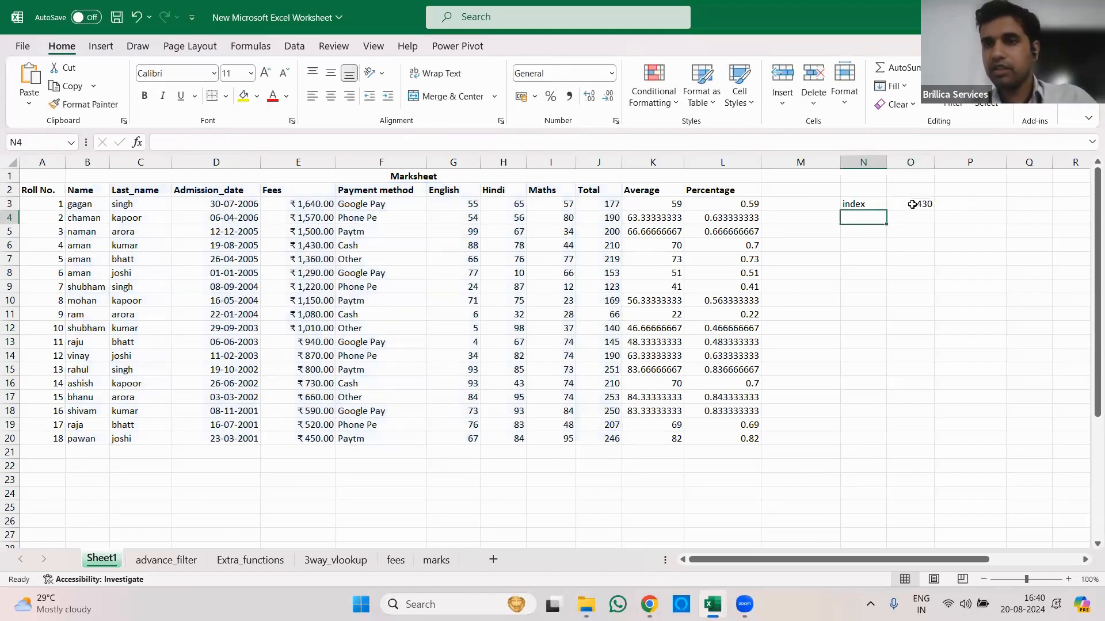
click(912, 205)
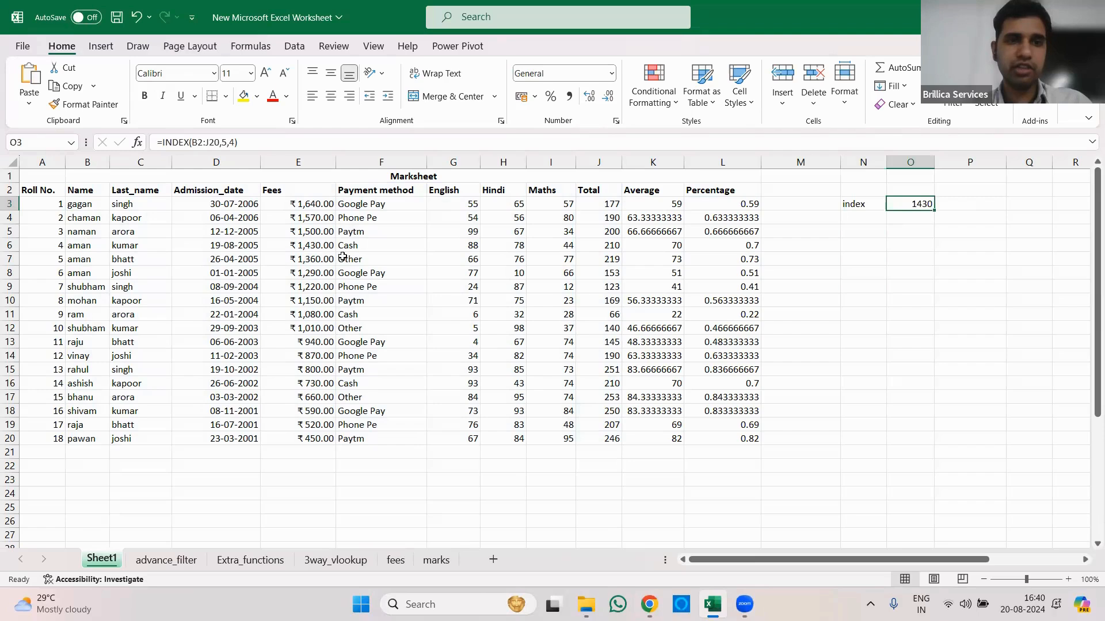
click(321, 250)
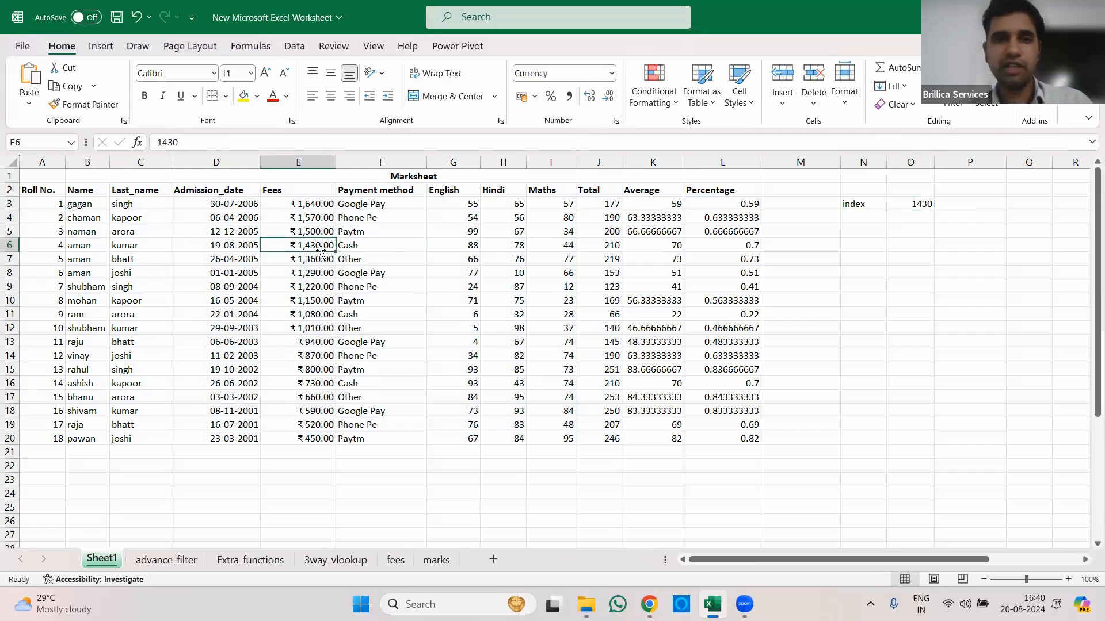
Label cell N4 as match, directly below the index label.
click(872, 219)
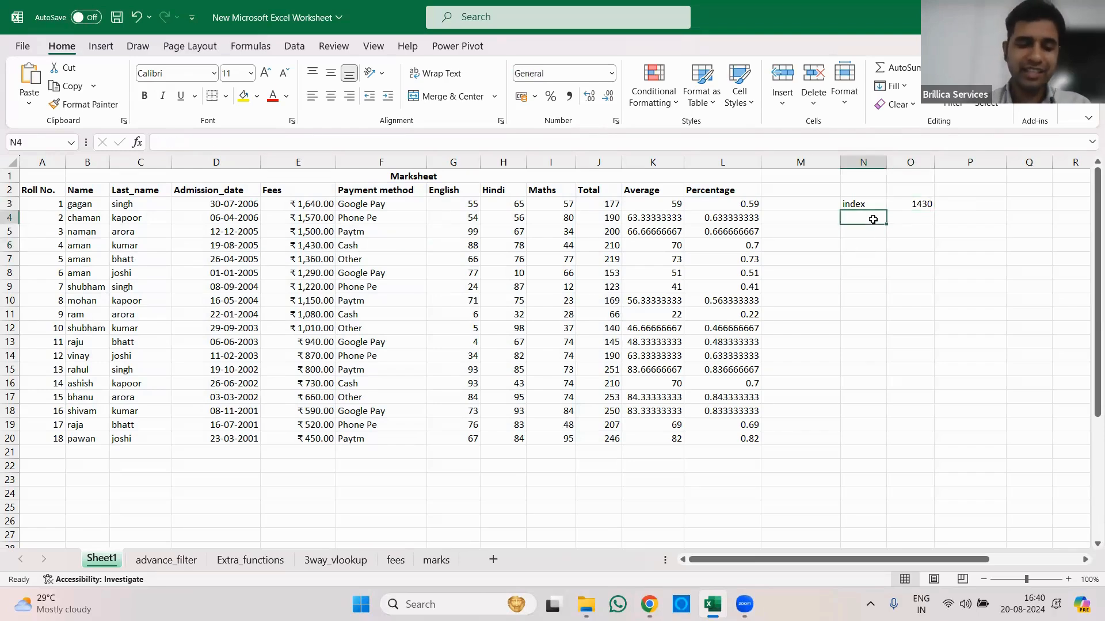
text(match)
key(Tab)
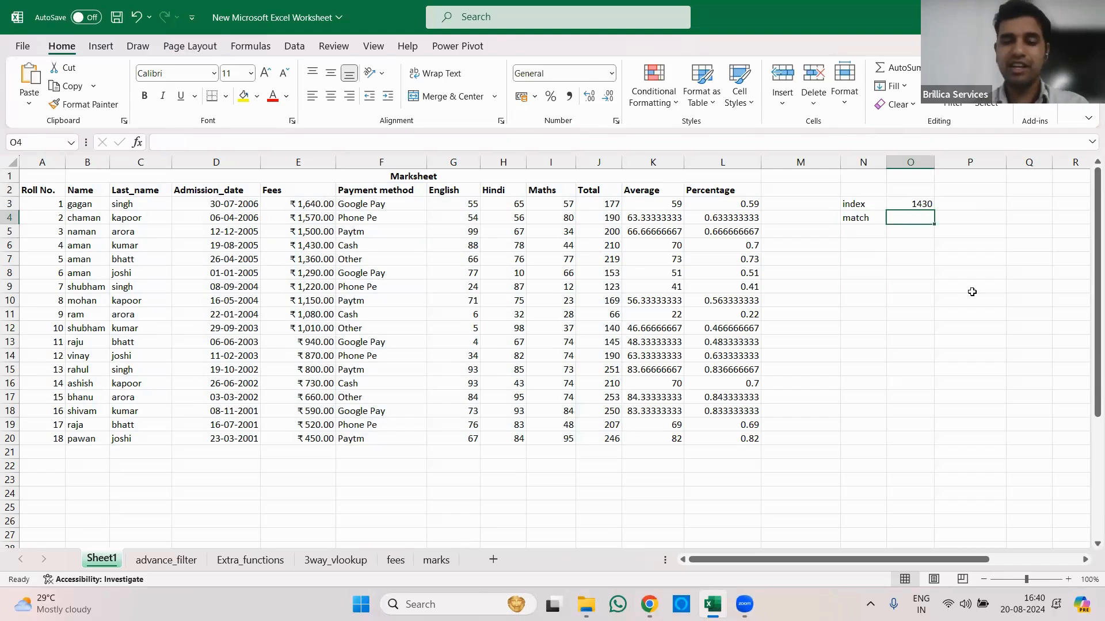
Enter a MATCH formula in O4 that looks up M4 in the header row B2:J2 with exact match.
text(=match)
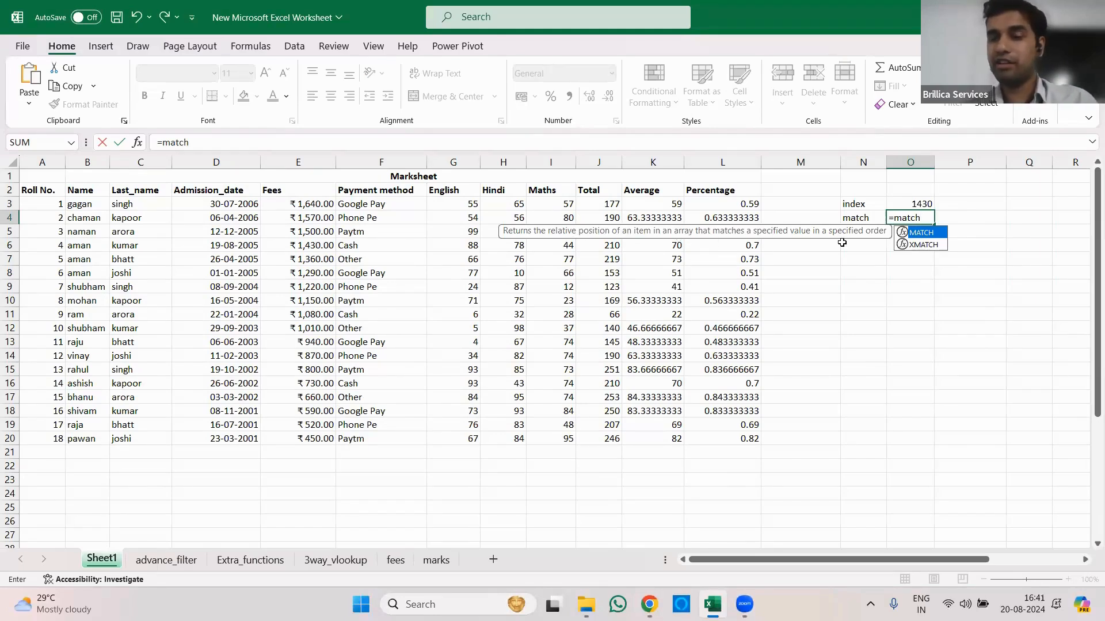
key(Tab)
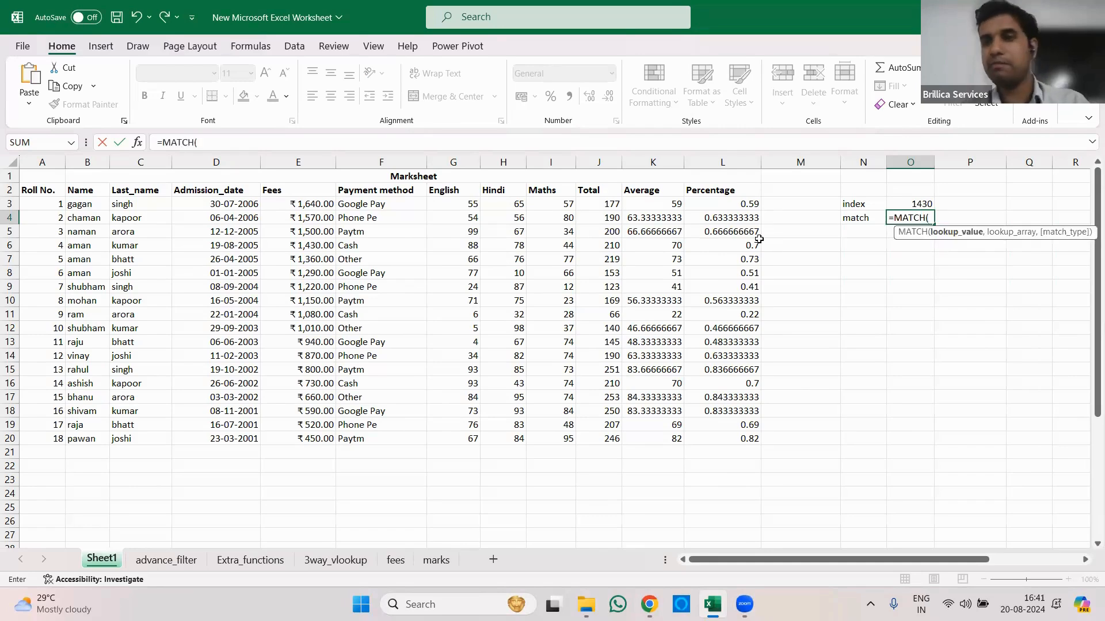
click(806, 216)
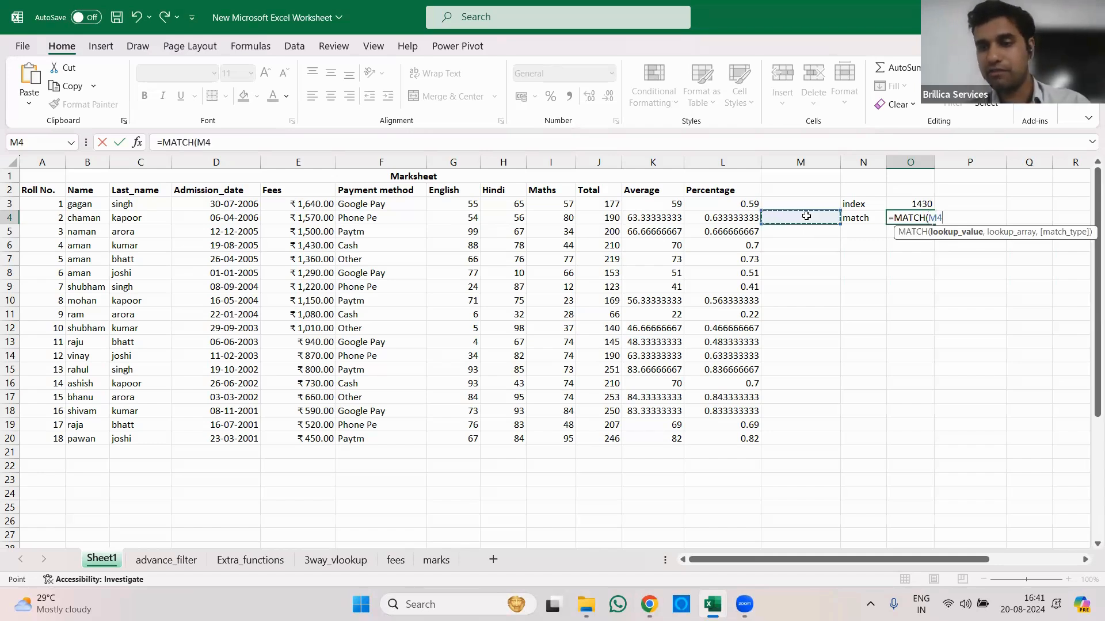
text(,)
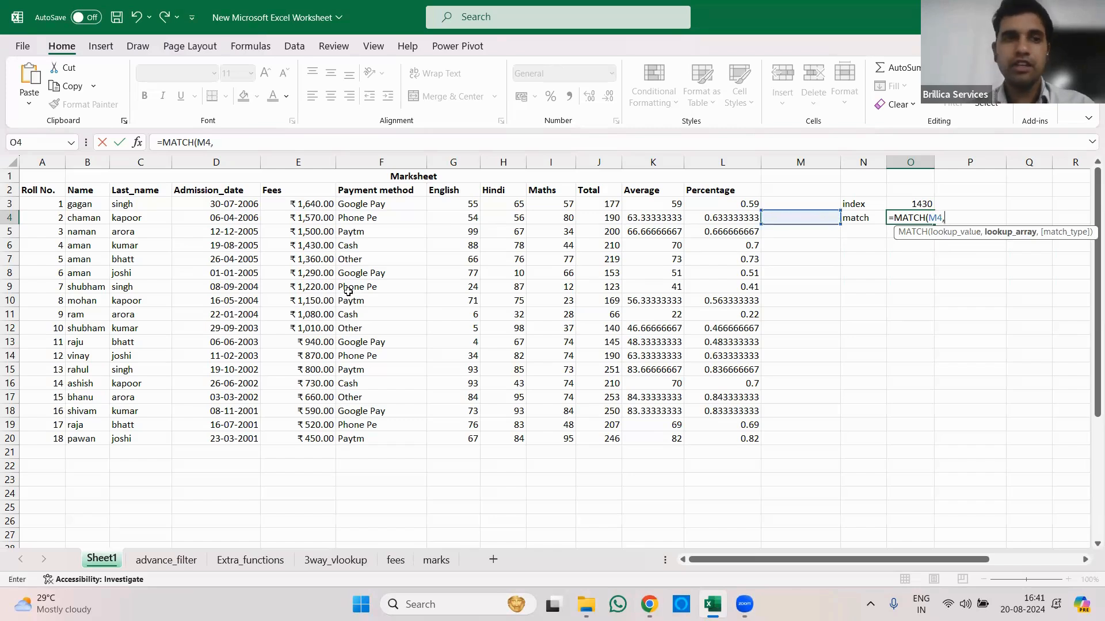
click(86, 190)
drag(86, 190, 587, 196)
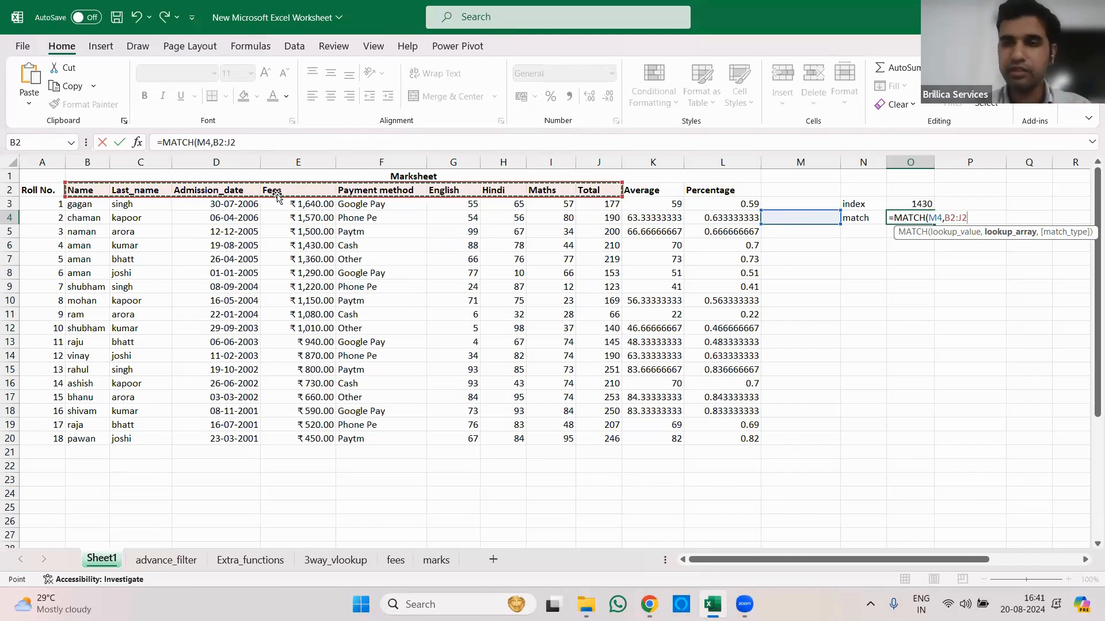
text(,)
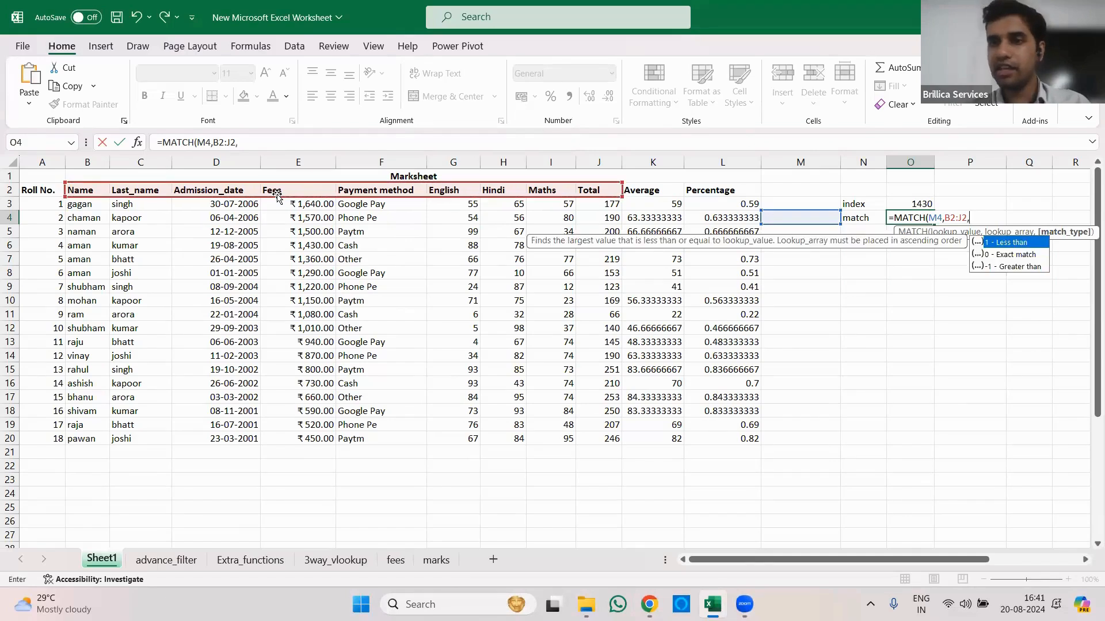
key(Down)
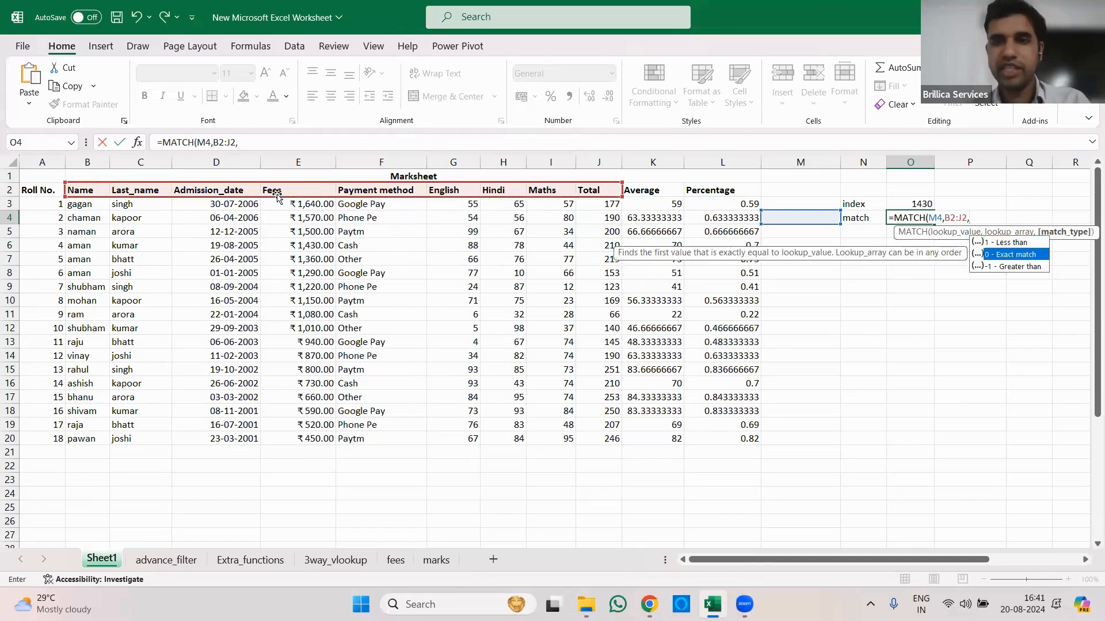
key(Tab)
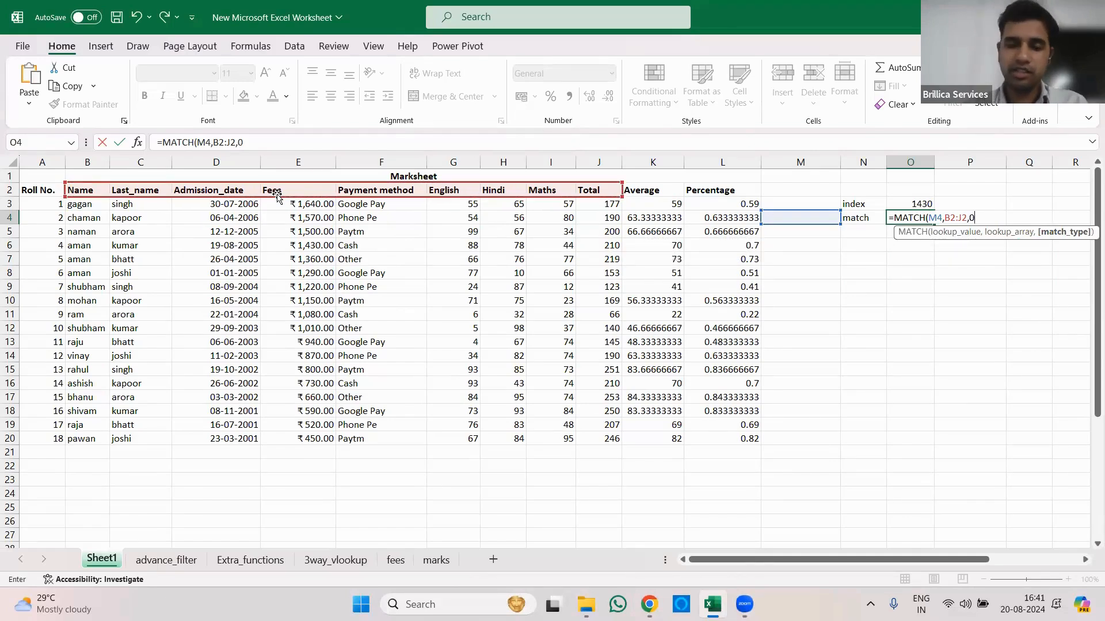
key(Return)
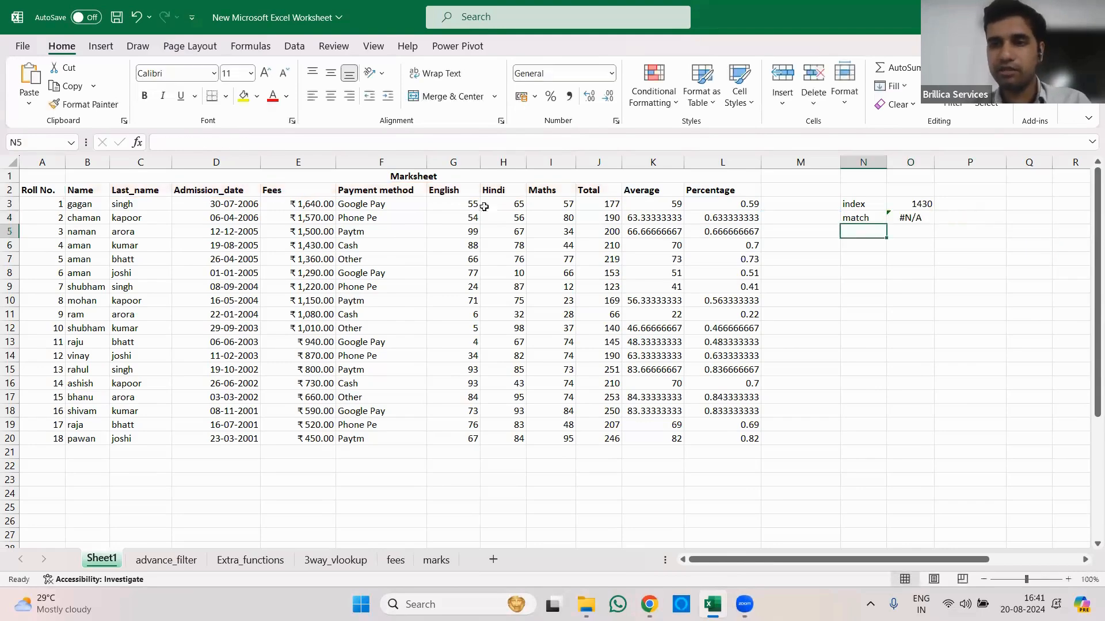
Enter Fees in M4 as the lookup value and check the match cell.
click(795, 217)
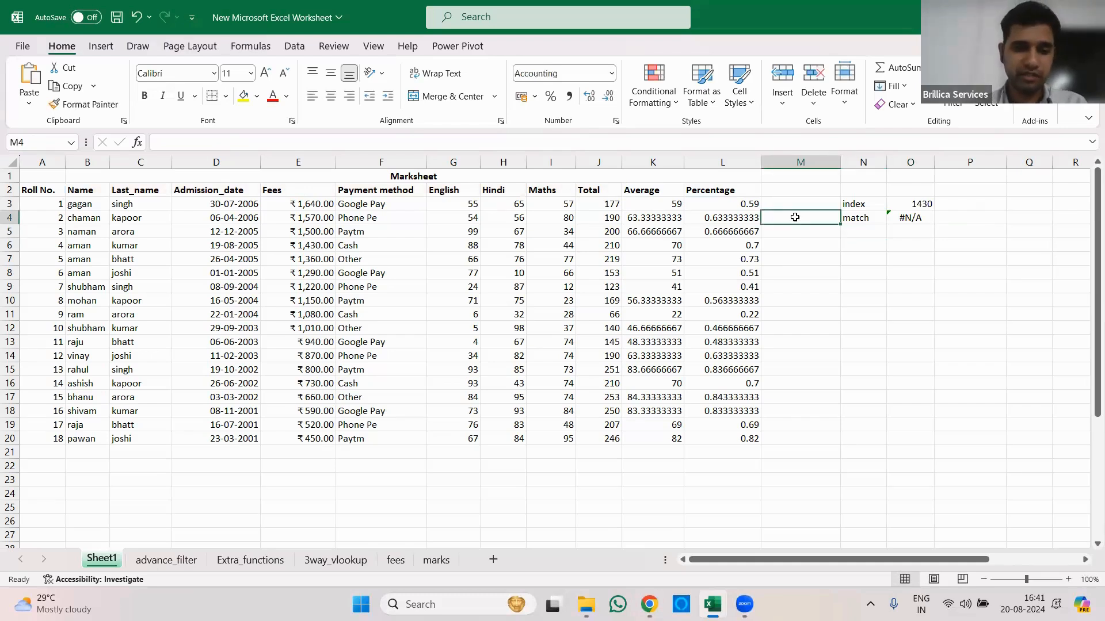
text(Fees)
key(Return)
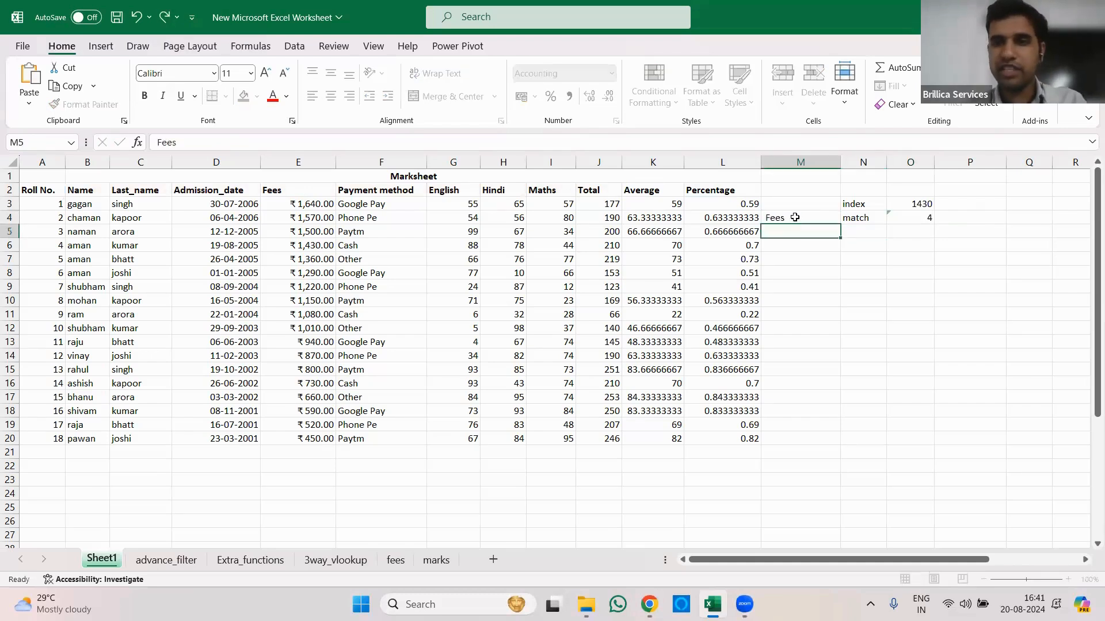
click(910, 219)
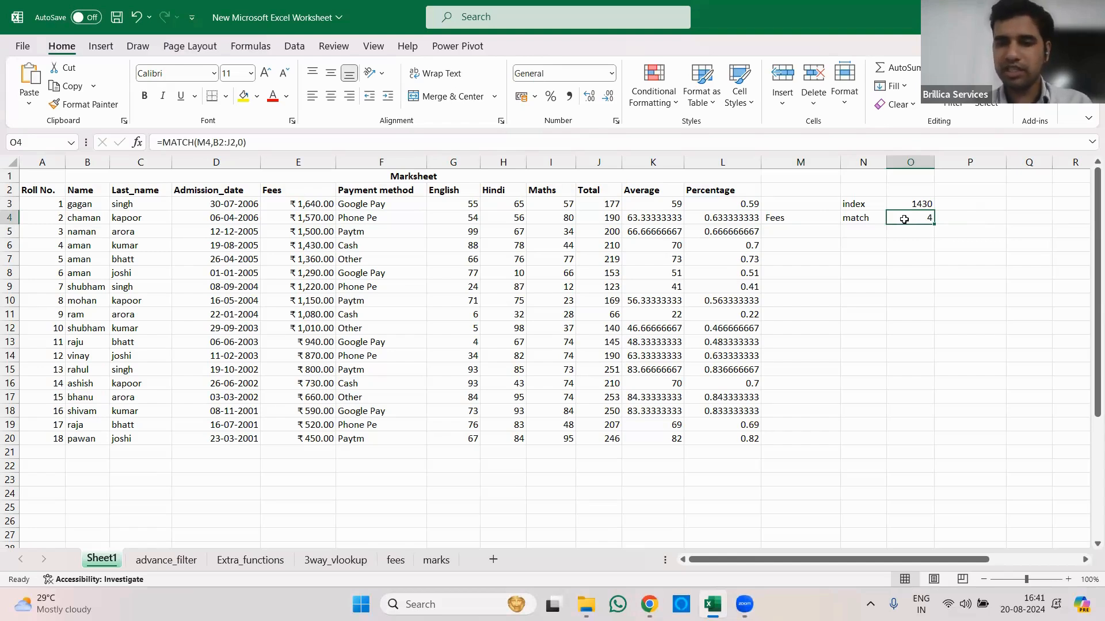
key(Down)
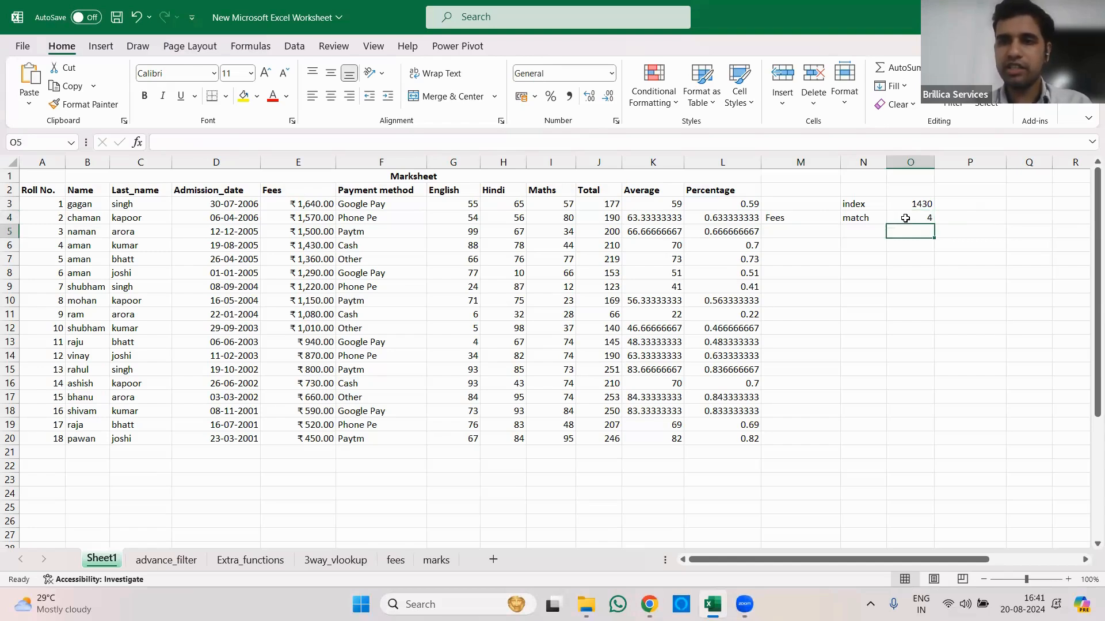
Replace the formula in O4 with a MATCH that looks up M4 in the Name column B2:B20 using match type 0.
click(903, 218)
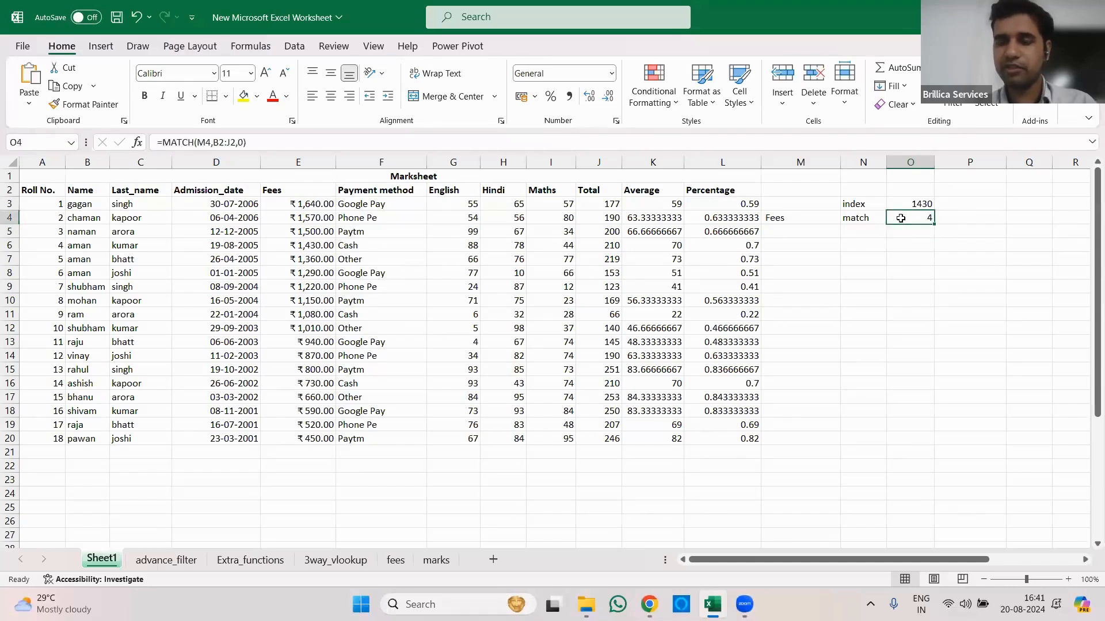
text(=match)
key(Tab)
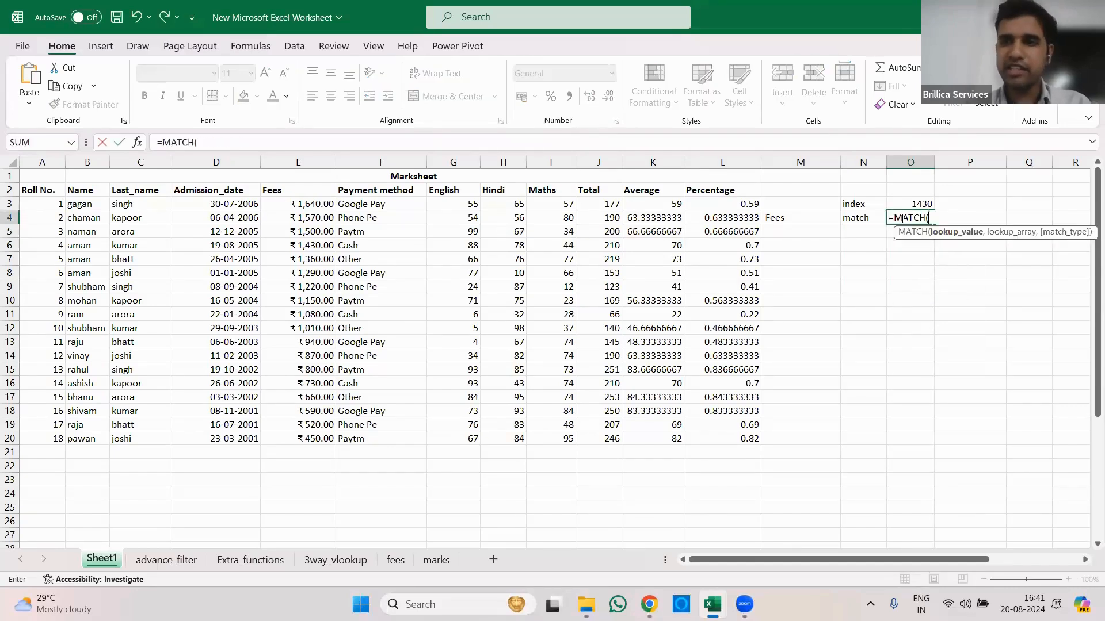
click(808, 220)
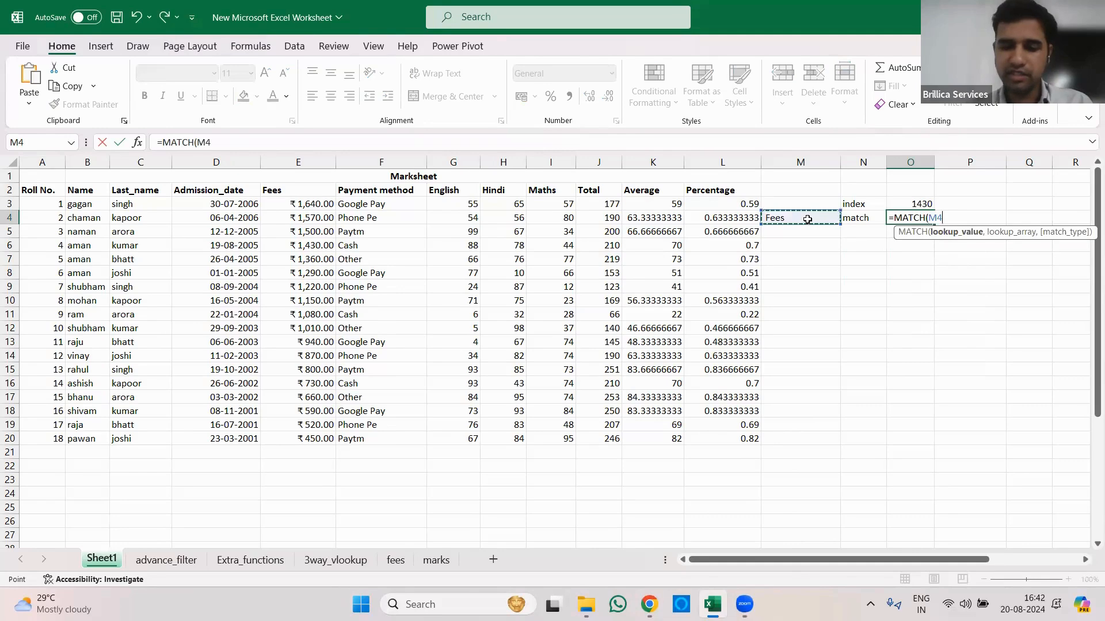
text(,)
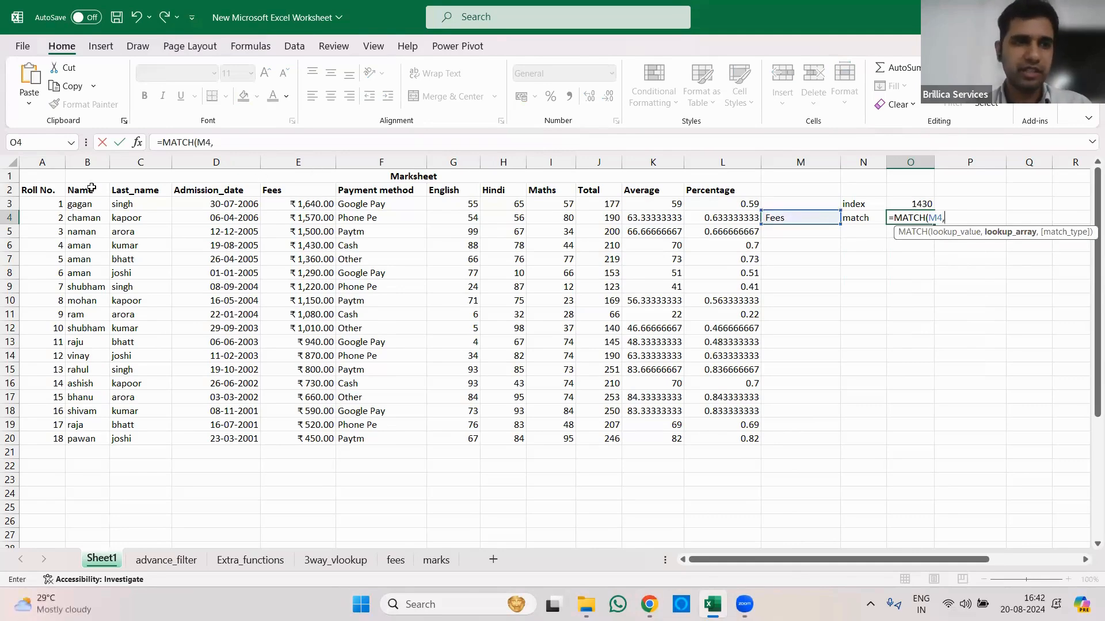
drag(87, 193, 94, 438)
text(,)
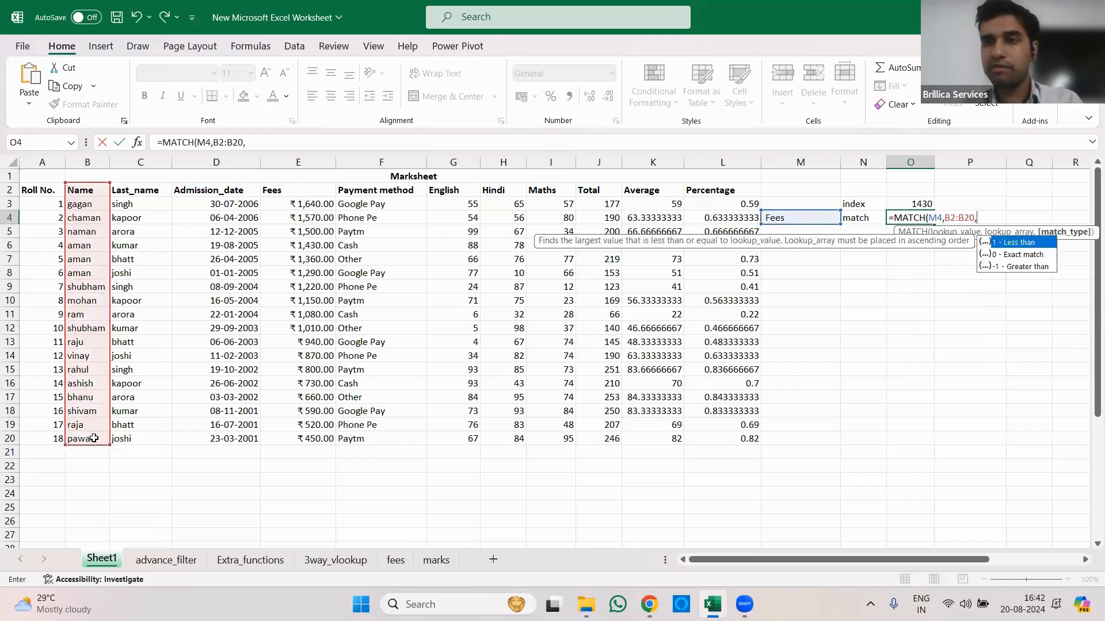
text(0)
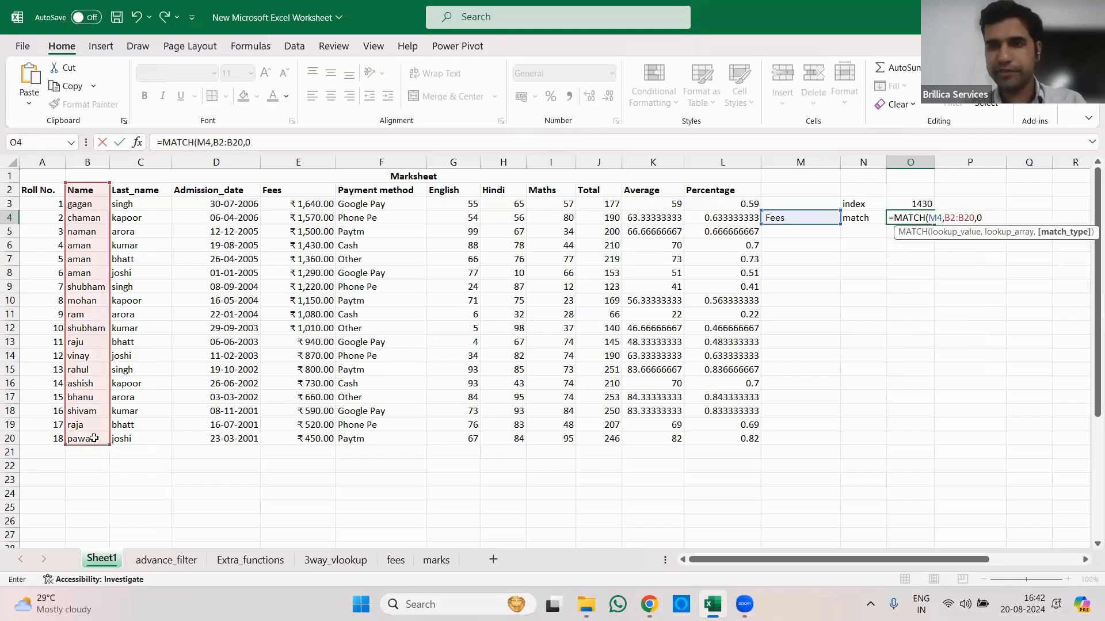
key(Return)
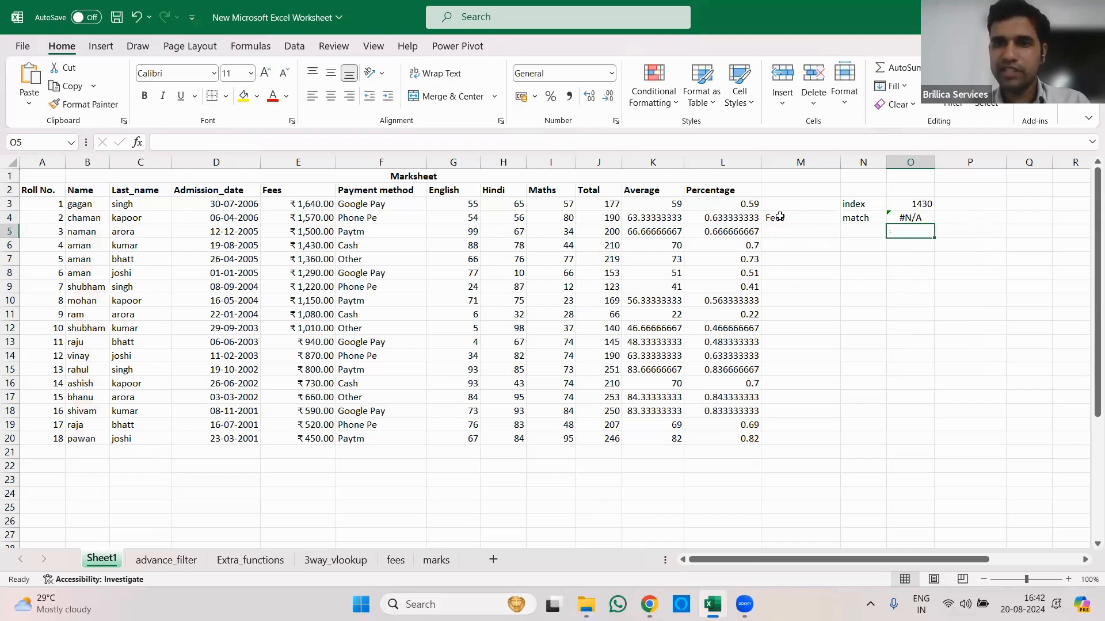
Replace the lookup value in M4 with the first student's name from the Name column.
click(779, 217)
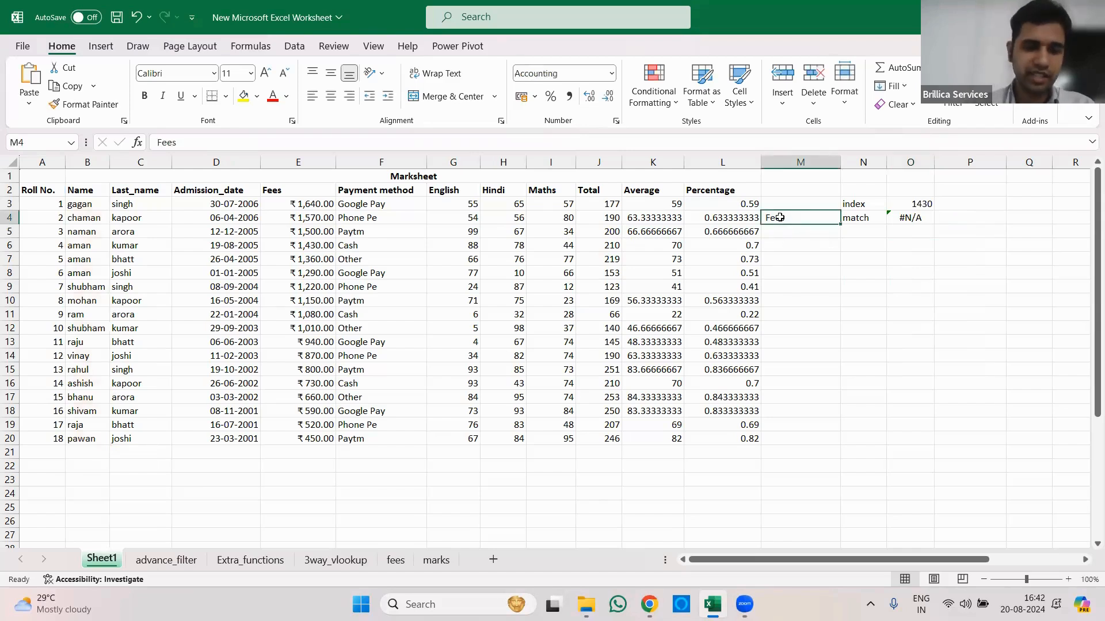
text(gagan)
key(Return)
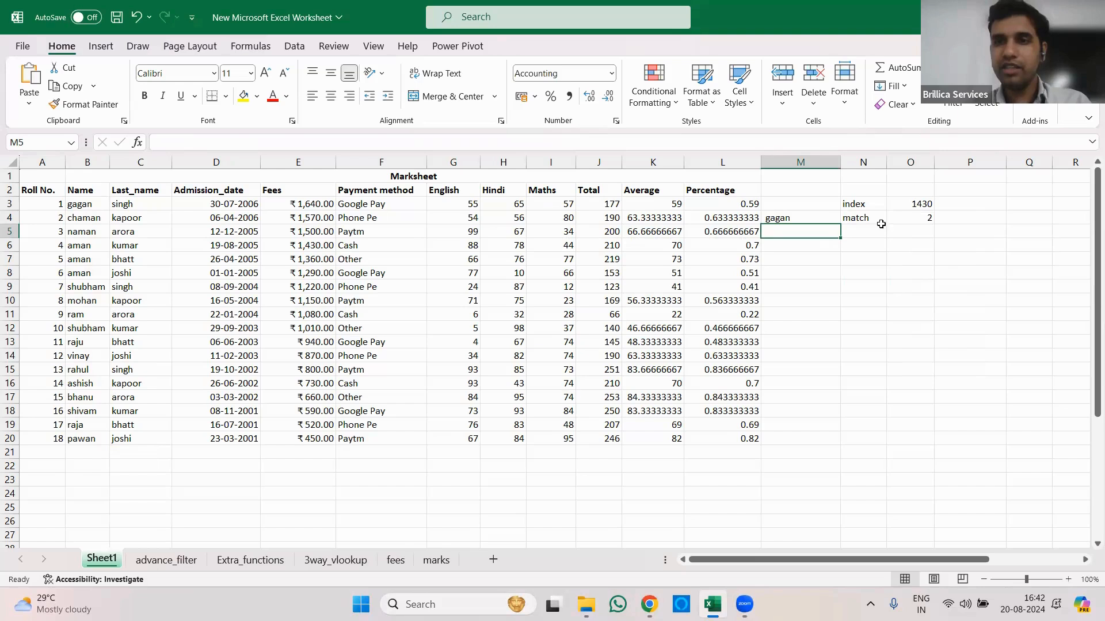
click(903, 204)
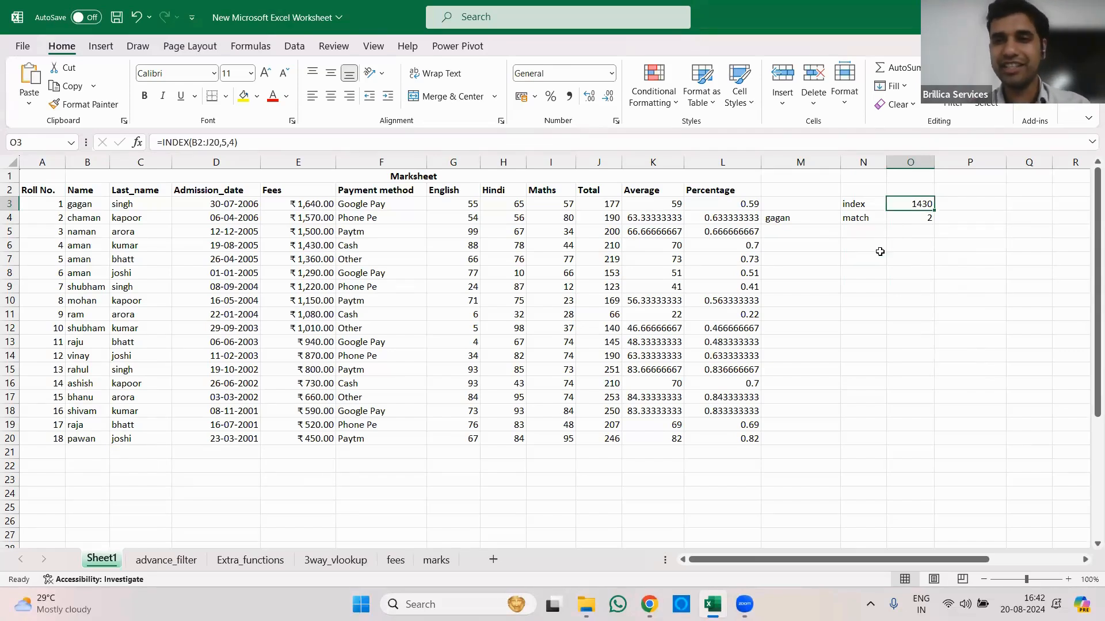
Start an INDEX formula in N6 with the marksheet range B2:J20 as its array.
click(865, 242)
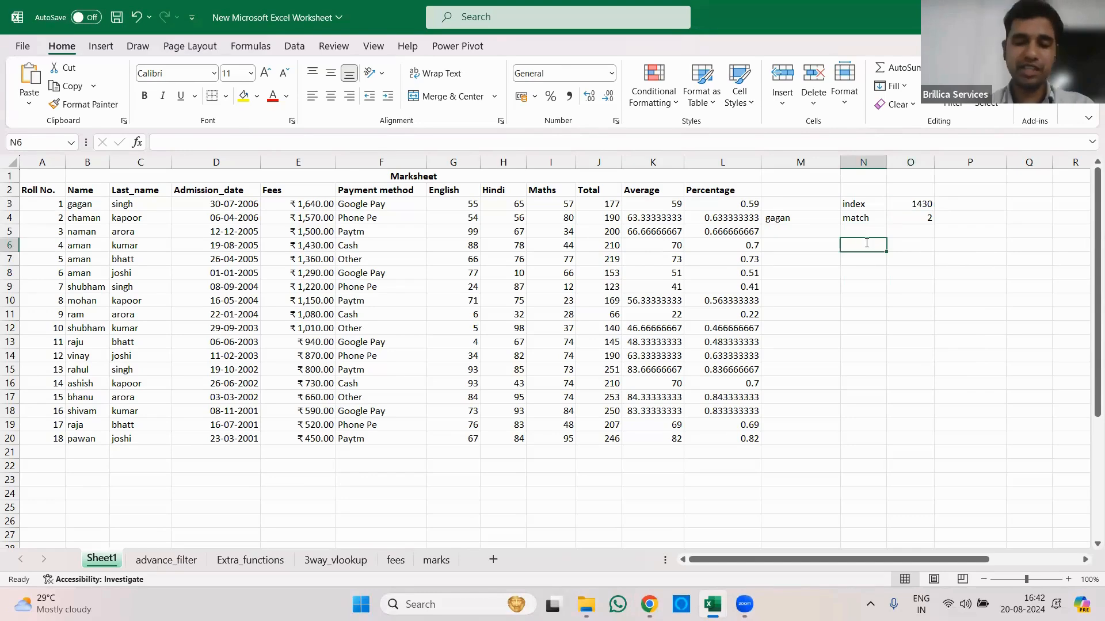
text(=index)
key(Tab)
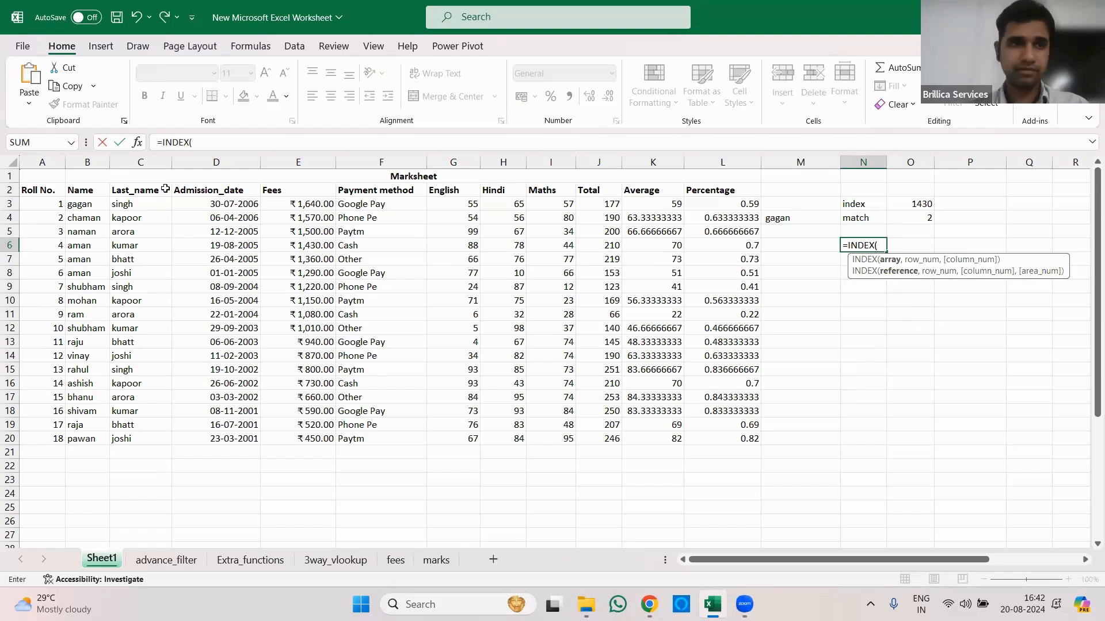
click(80, 190)
drag(364, 329, 602, 447)
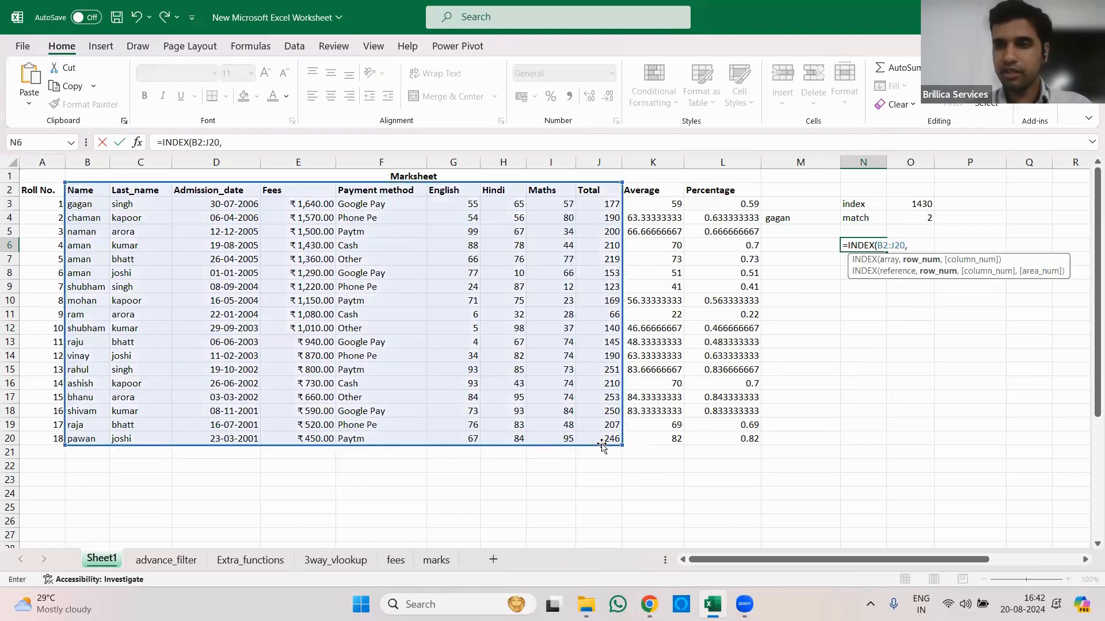
Add a MATCH as the INDEX row number, looking up M4 in the Name column B2:B20 with match type 0.
text(,match)
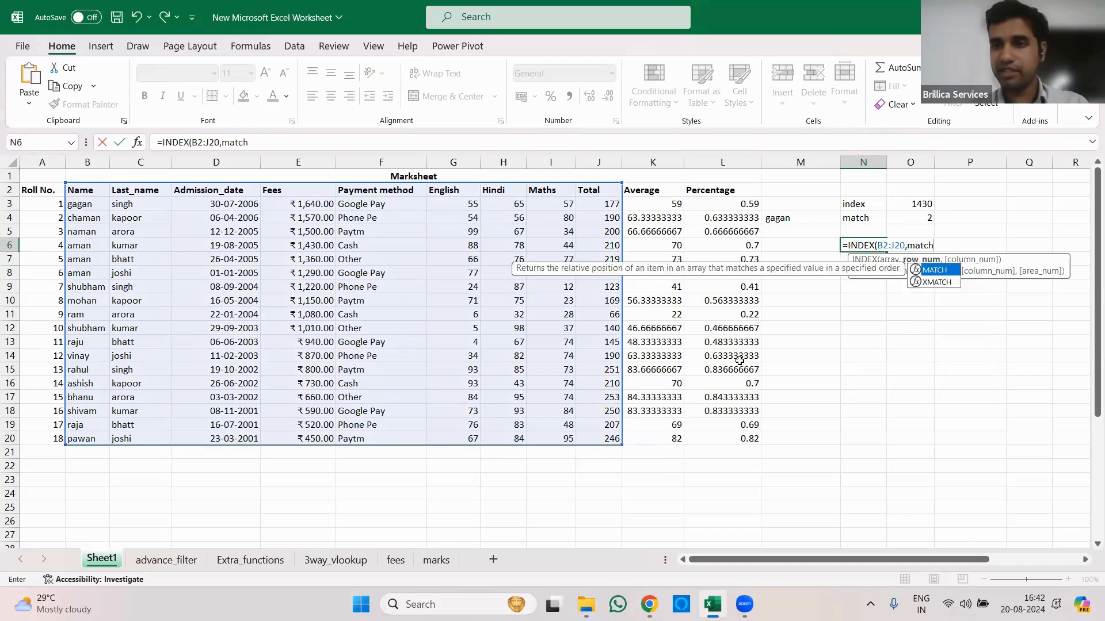
key(Tab)
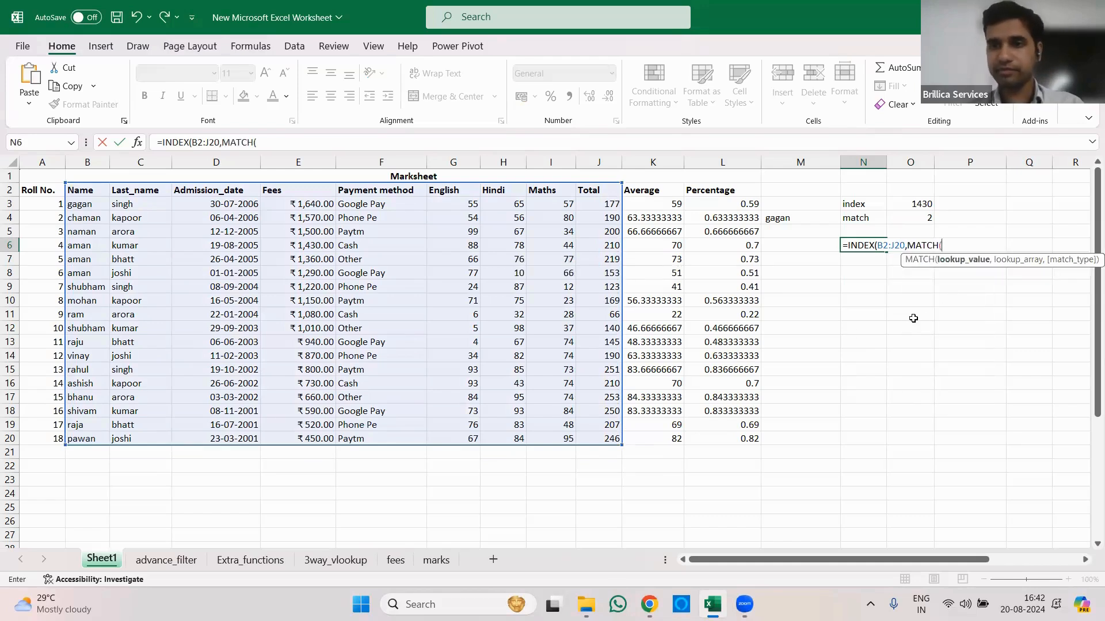
click(779, 219)
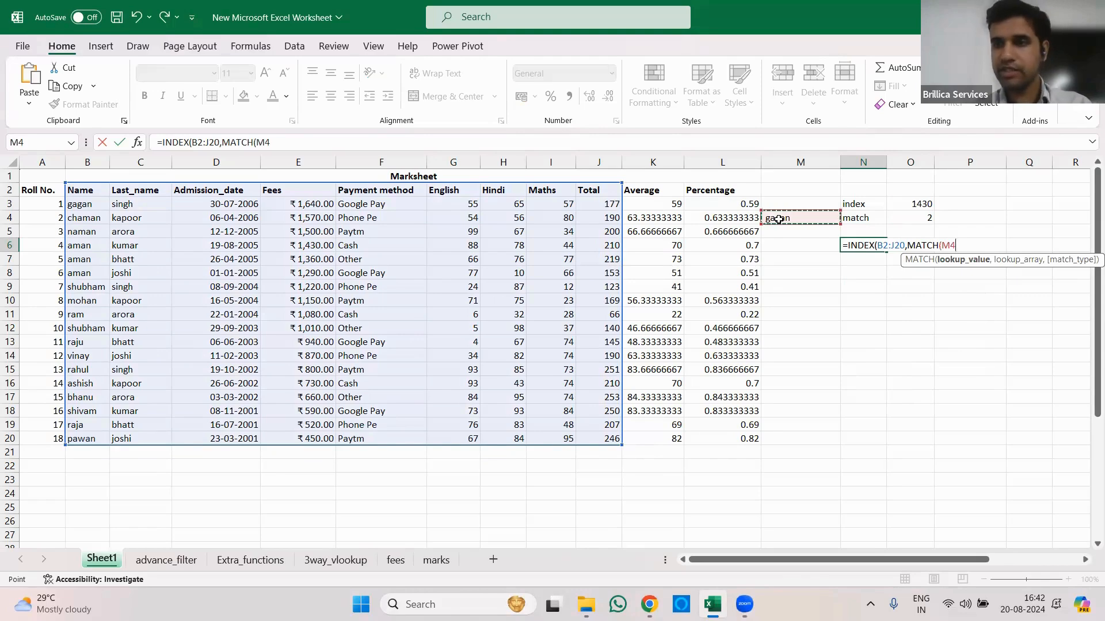
text(,)
drag(87, 190, 84, 442)
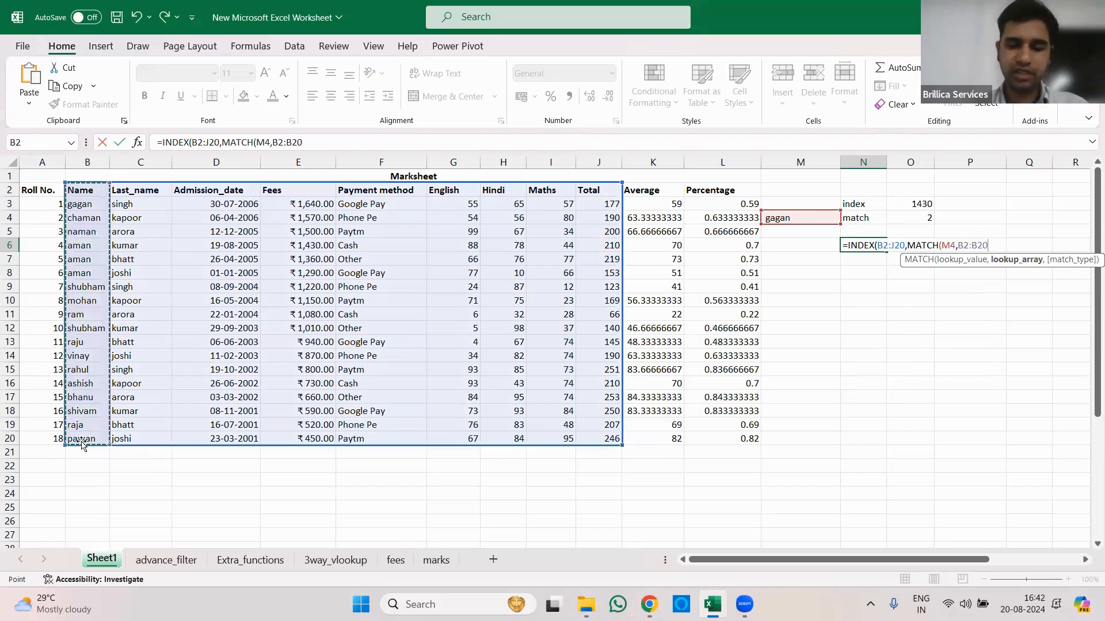
text(,0)
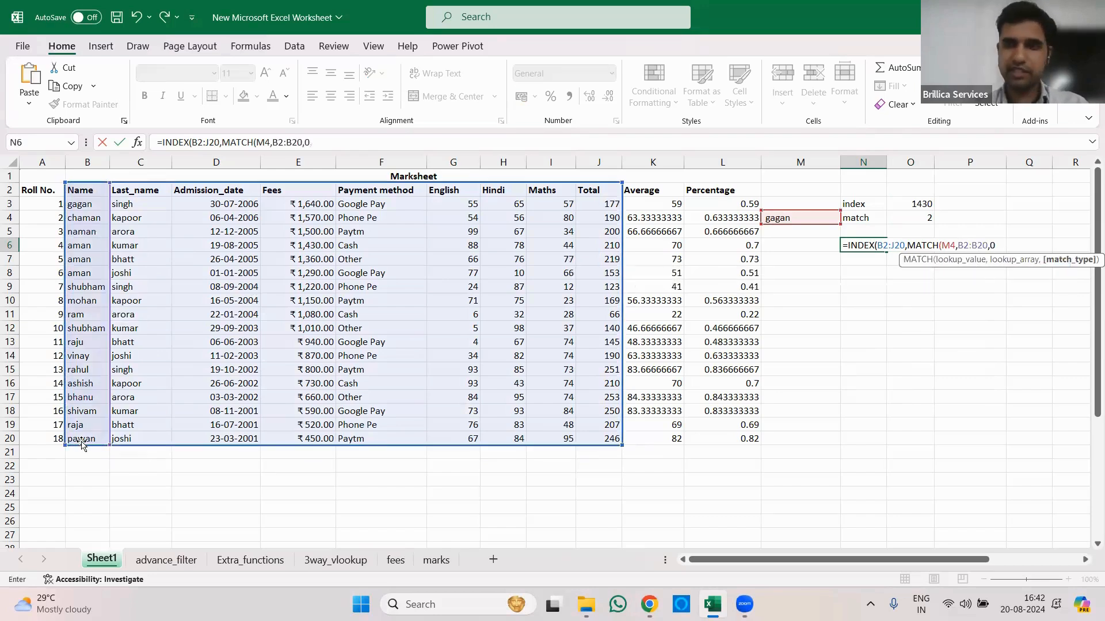
text(),)
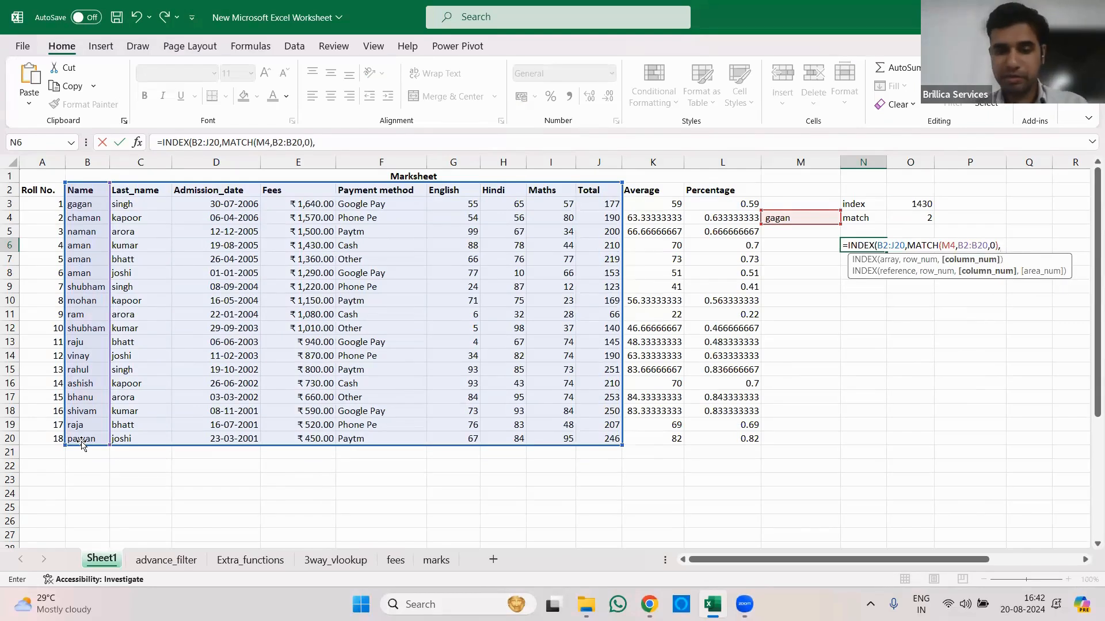
Add a second MATCH as the INDEX column number, looking up M3 in the header row B2:J2.
text(match)
key(Tab)
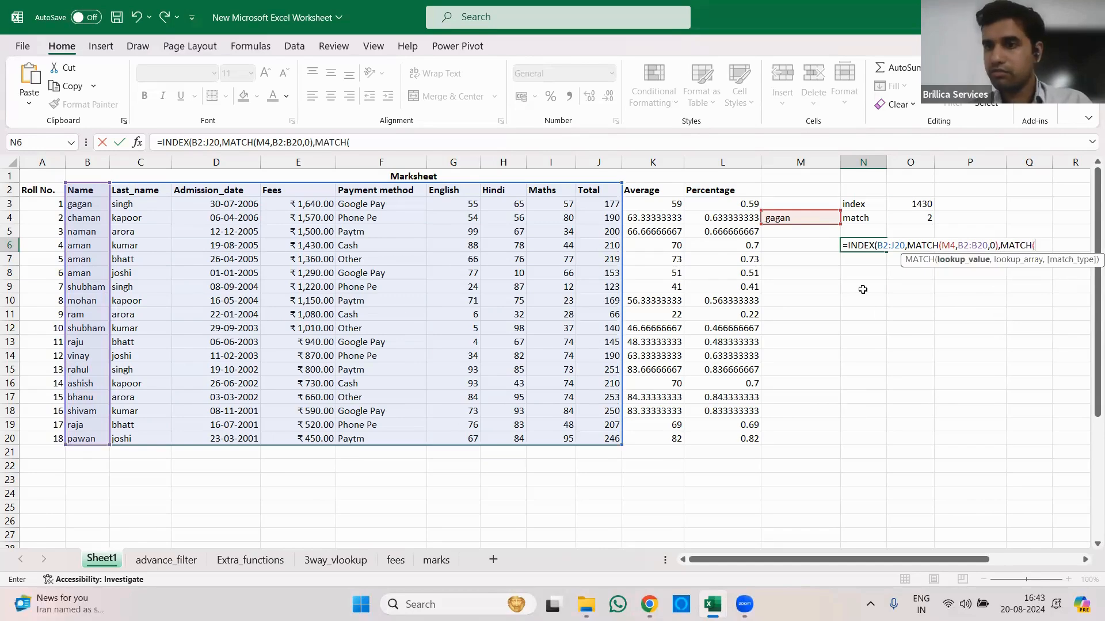
click(777, 201)
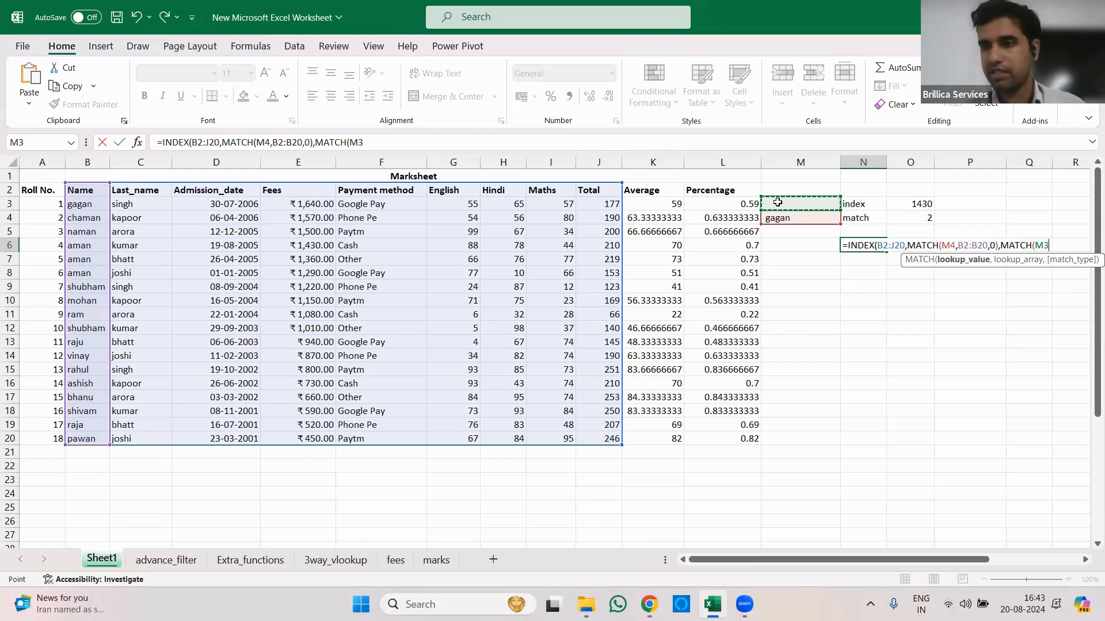
text(,)
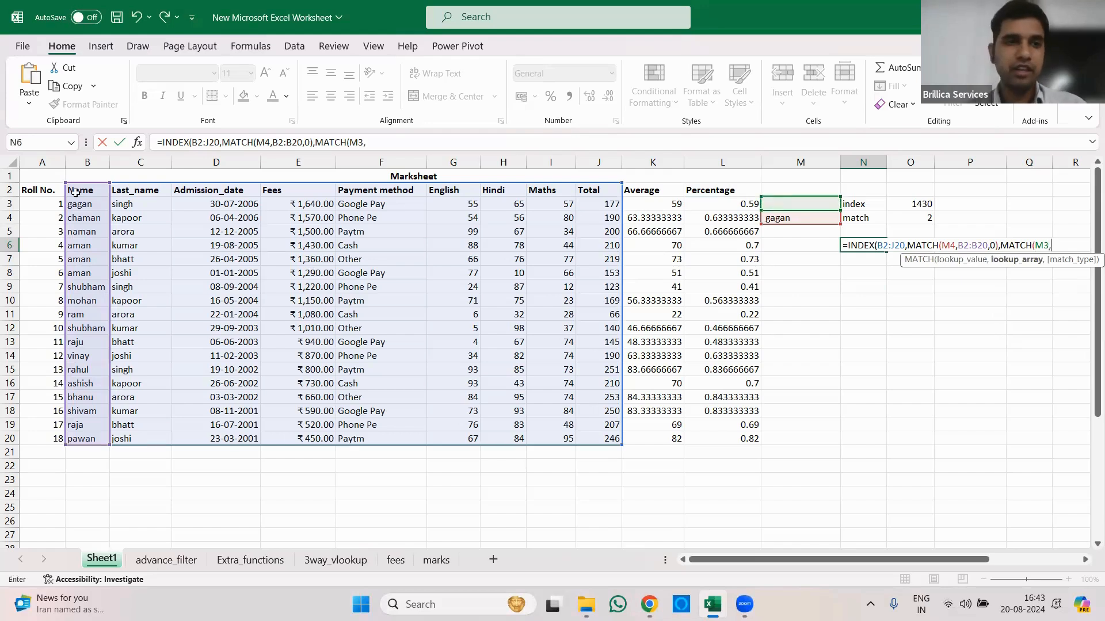
drag(78, 188, 600, 192)
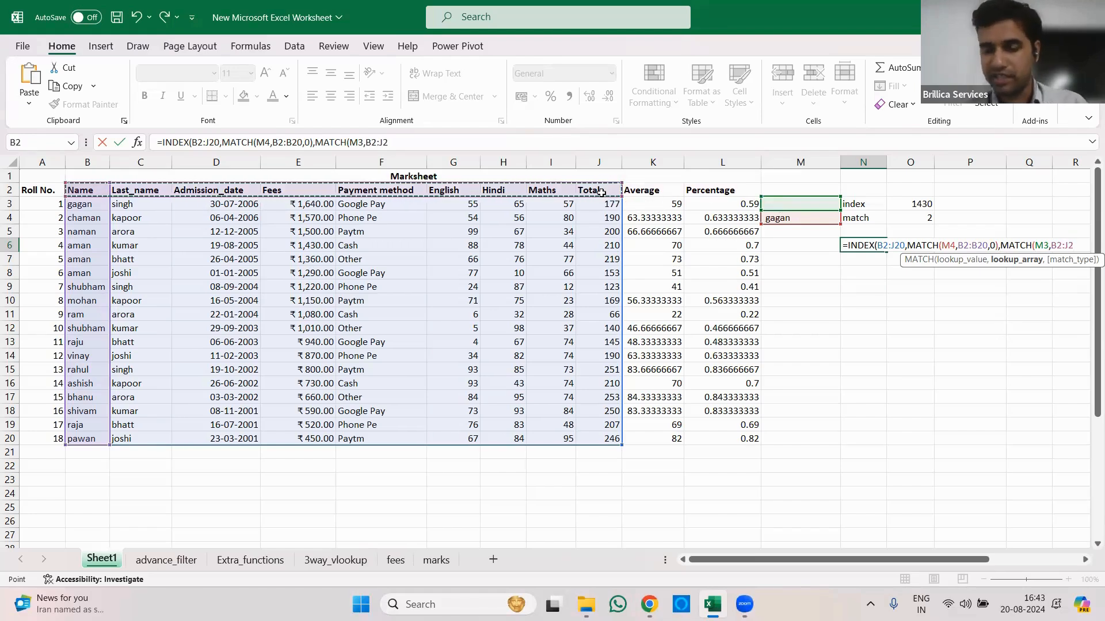
text(,)
key(Down)
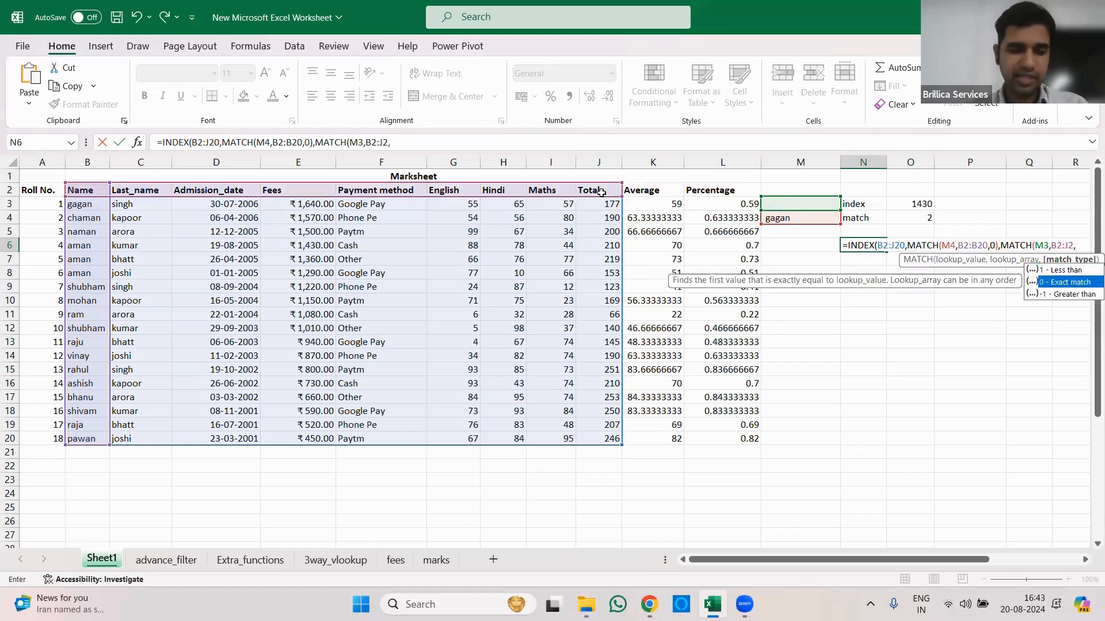
key(Caps_Lock)
key(Caps_Lock)
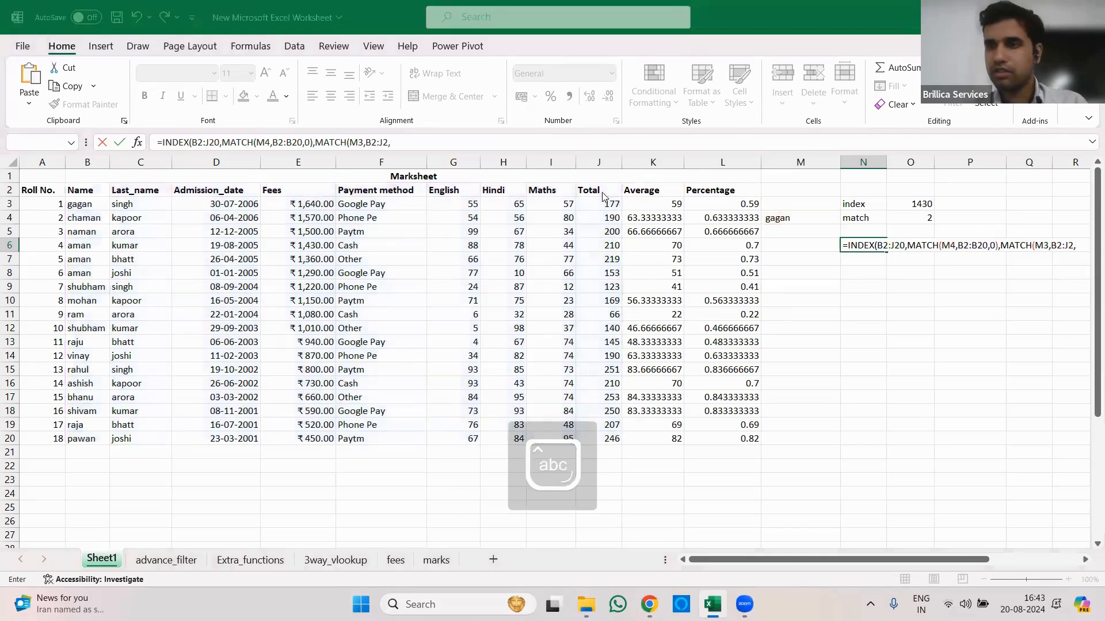
key(Return)
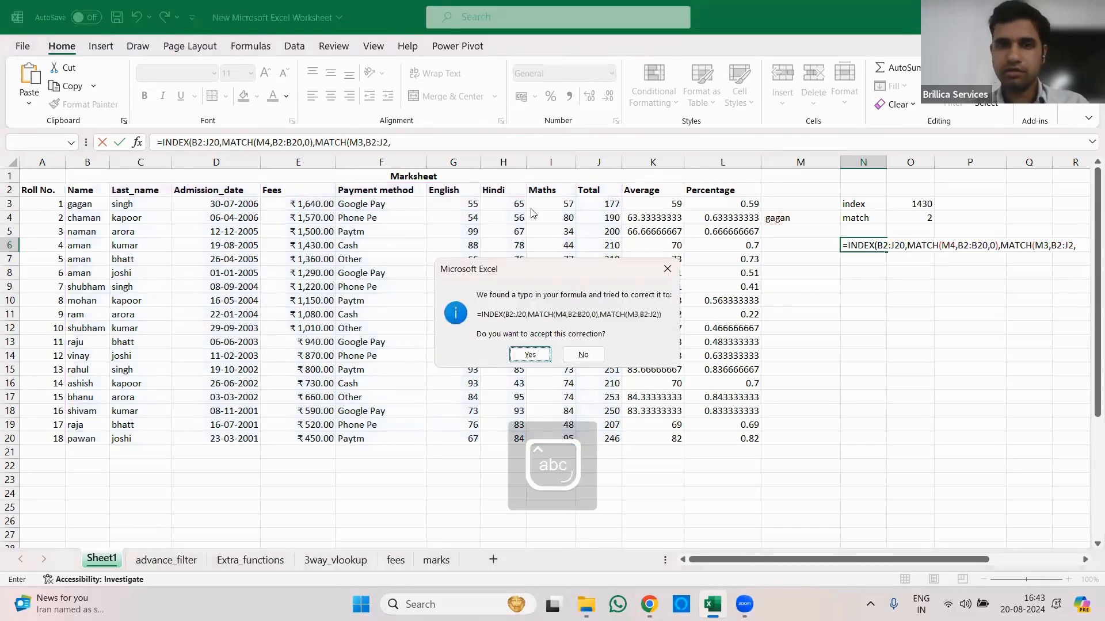
click(666, 269)
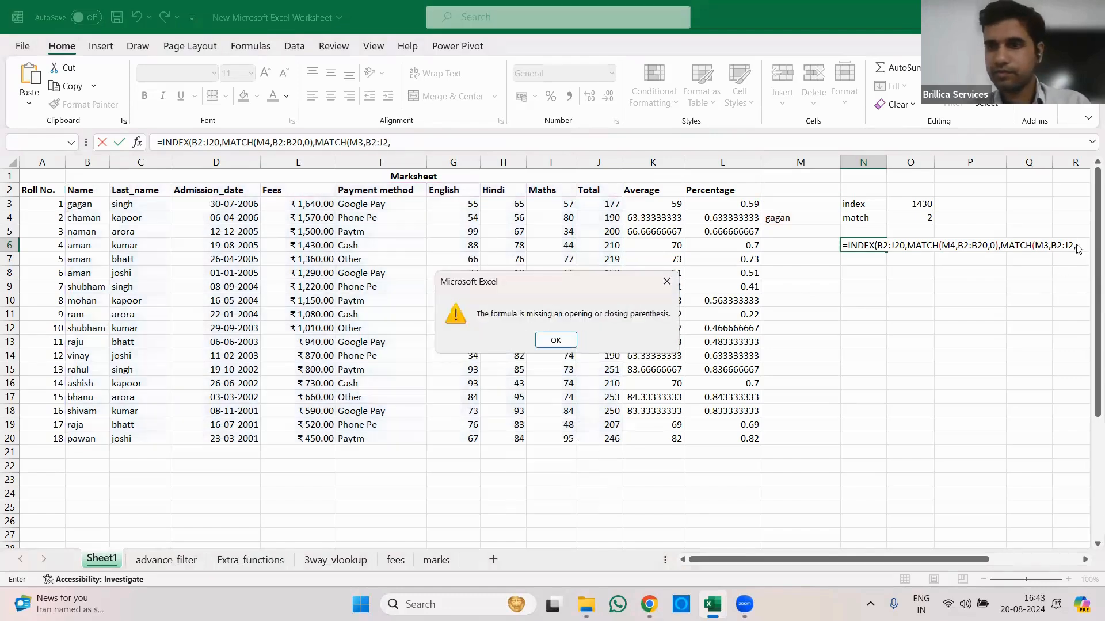
click(554, 339)
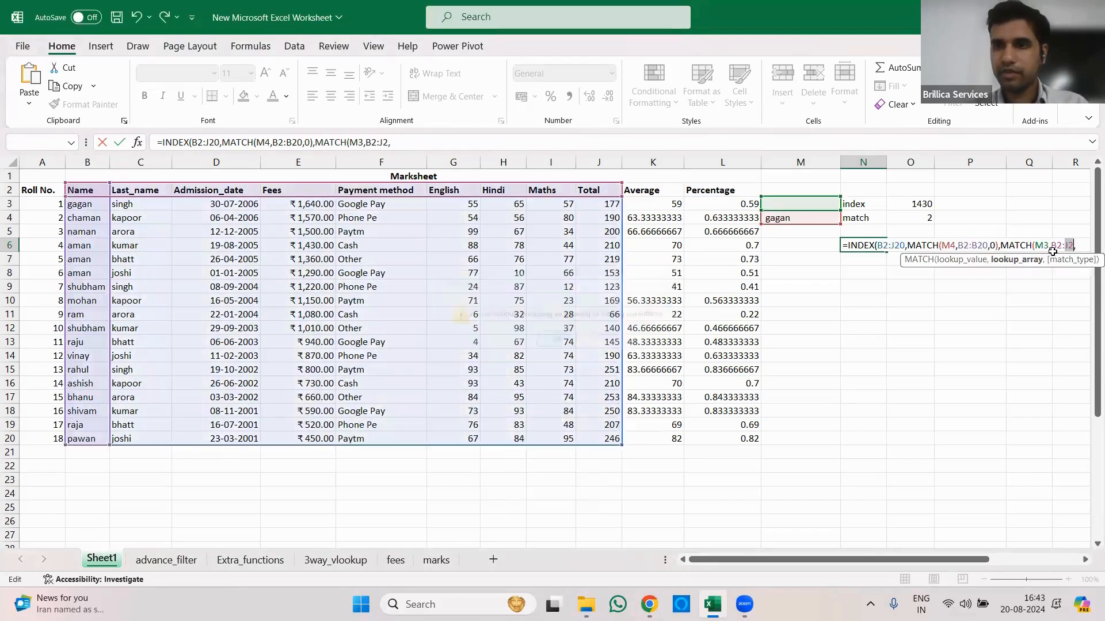
Complete the second MATCH with match type 0, close both functions and commit the formula in N6.
click(1082, 245)
text(0)
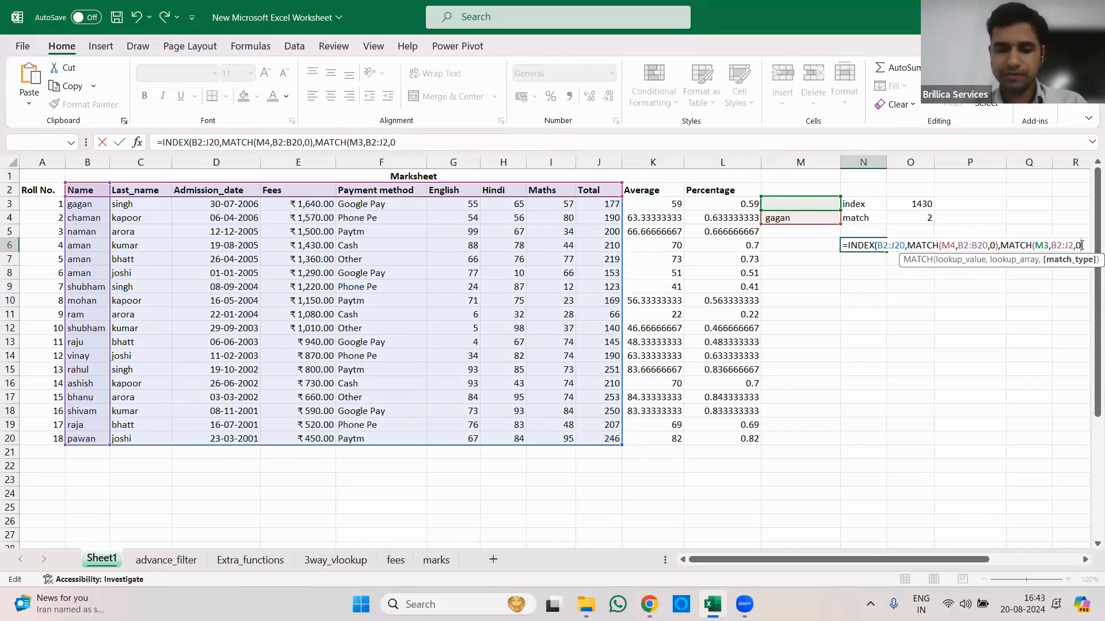
text())
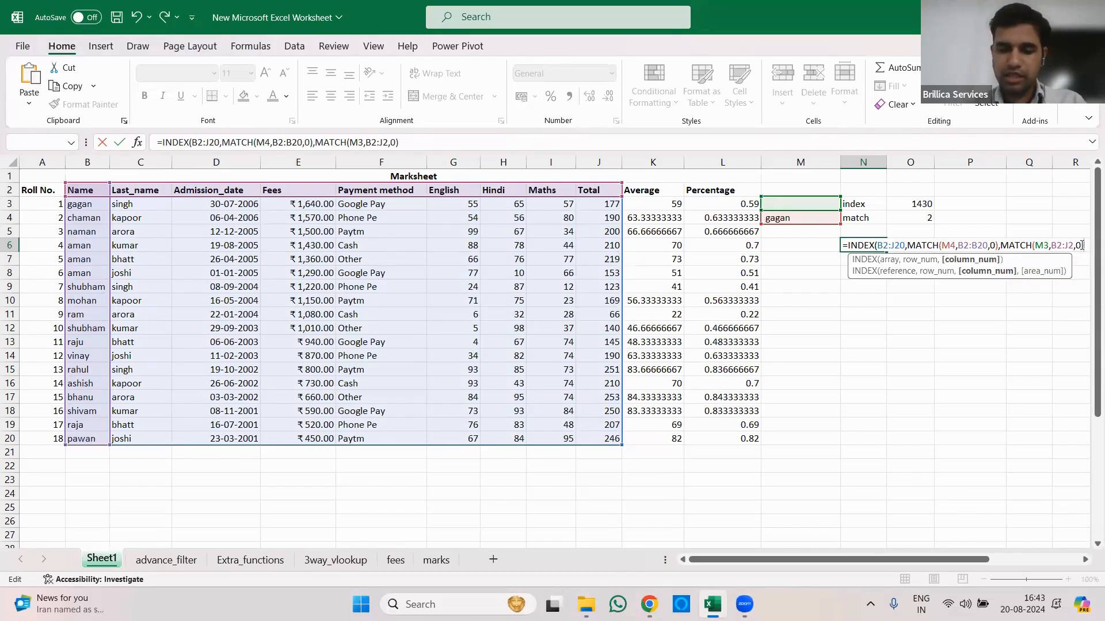
text())
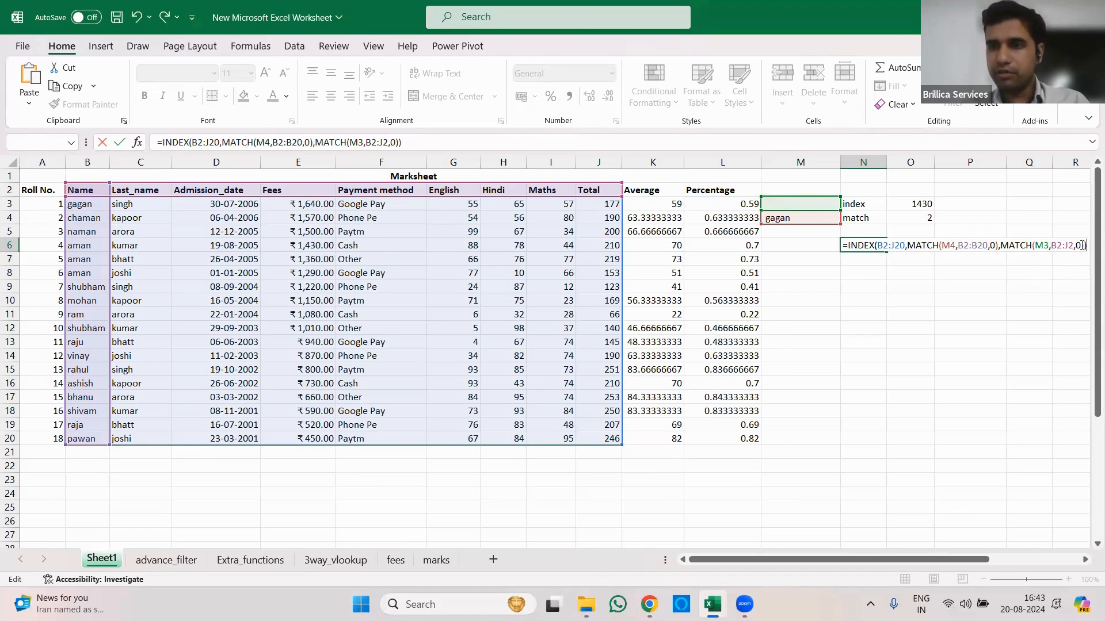
key(ctrl+Return)
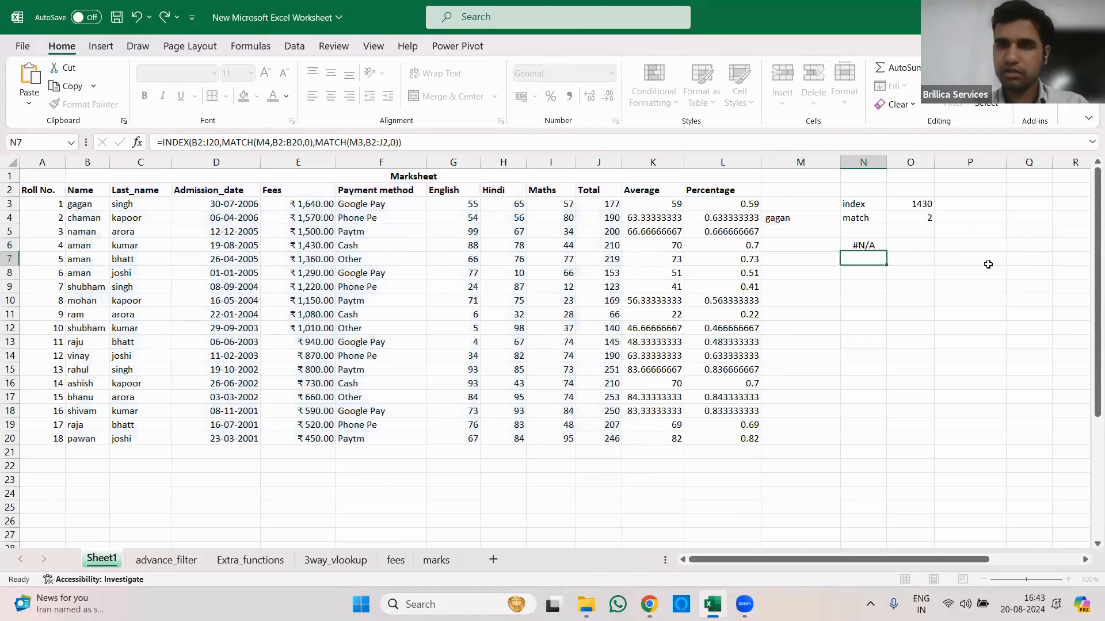
Enter Fees in M3 as the column header to look up.
click(789, 202)
text(Fees)
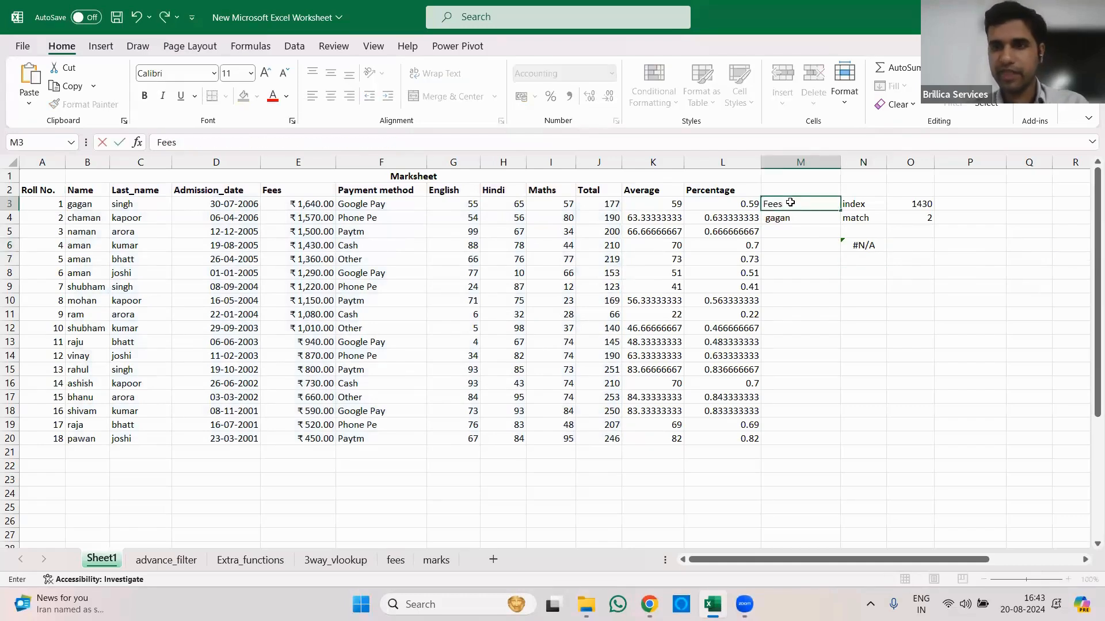
key(Return)
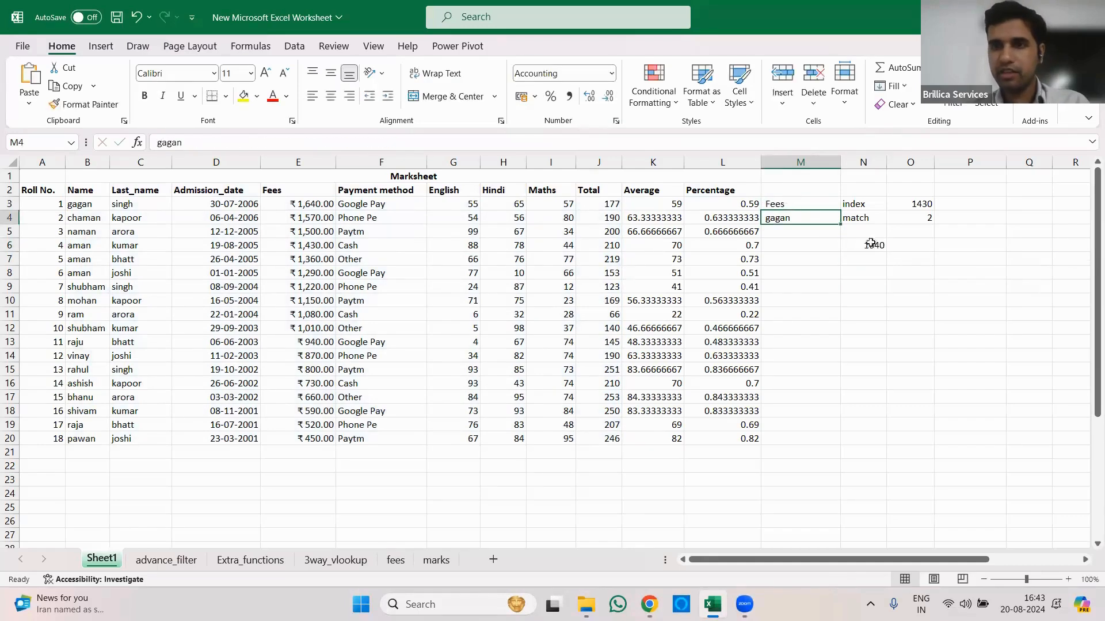
Replace the column header lookup value in M3 with Total.
click(790, 203)
double_click(789, 203)
key(BackSpace)
key(BackSpace)
key(BackSpace)
key(BackSpace)
text(Total)
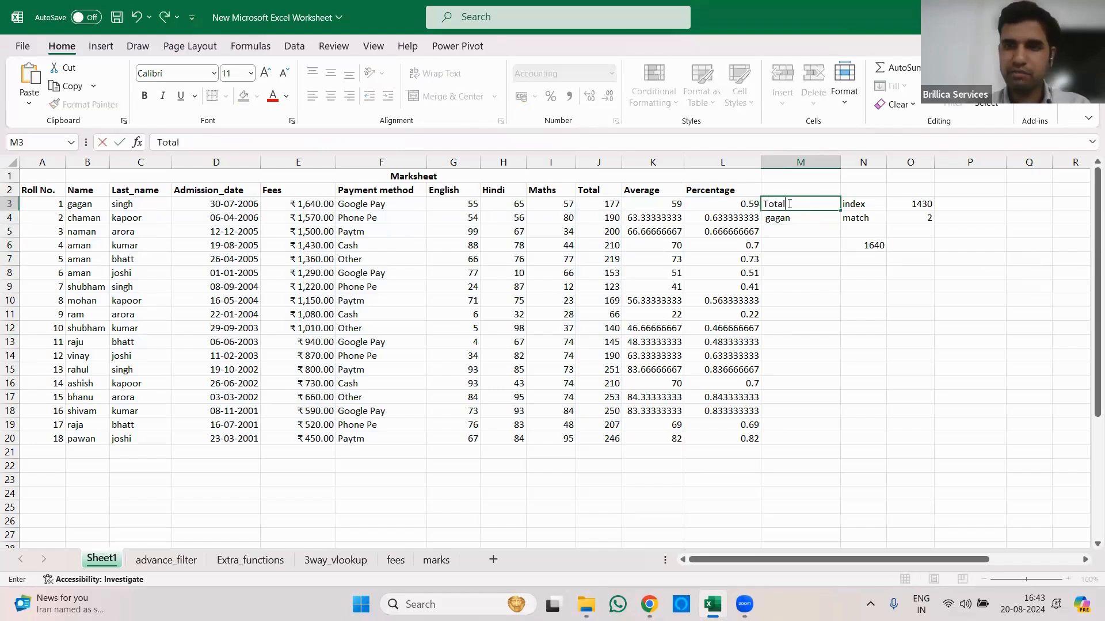
key(Return)
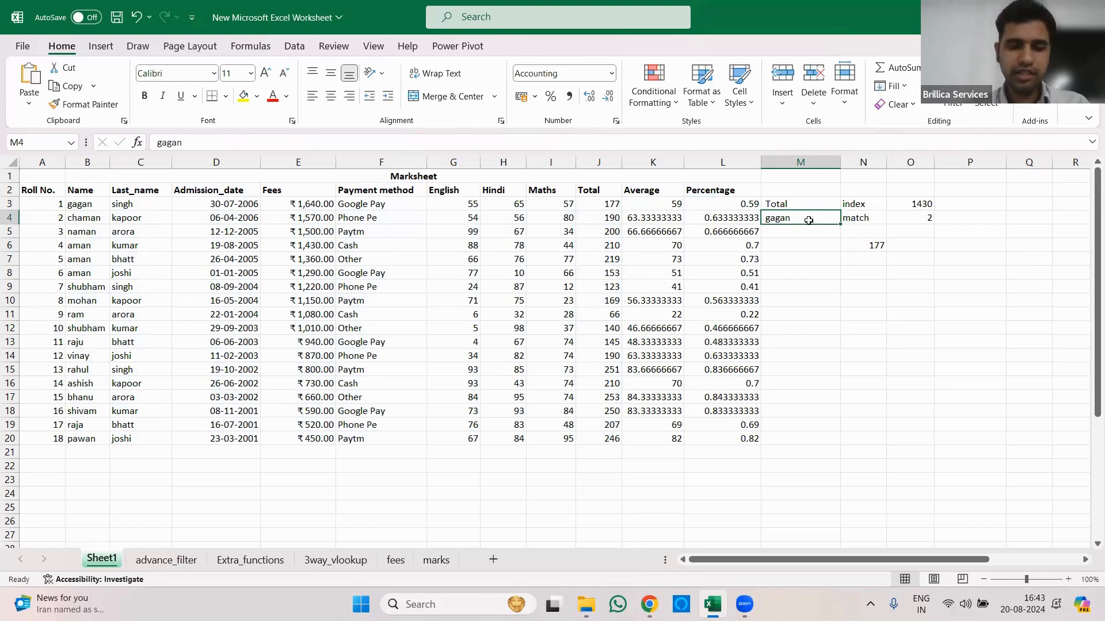
Replace the lookup name in M4 with the name of the student with roll no. 9, and open the N6 formula.
text(ram)
key(Return)
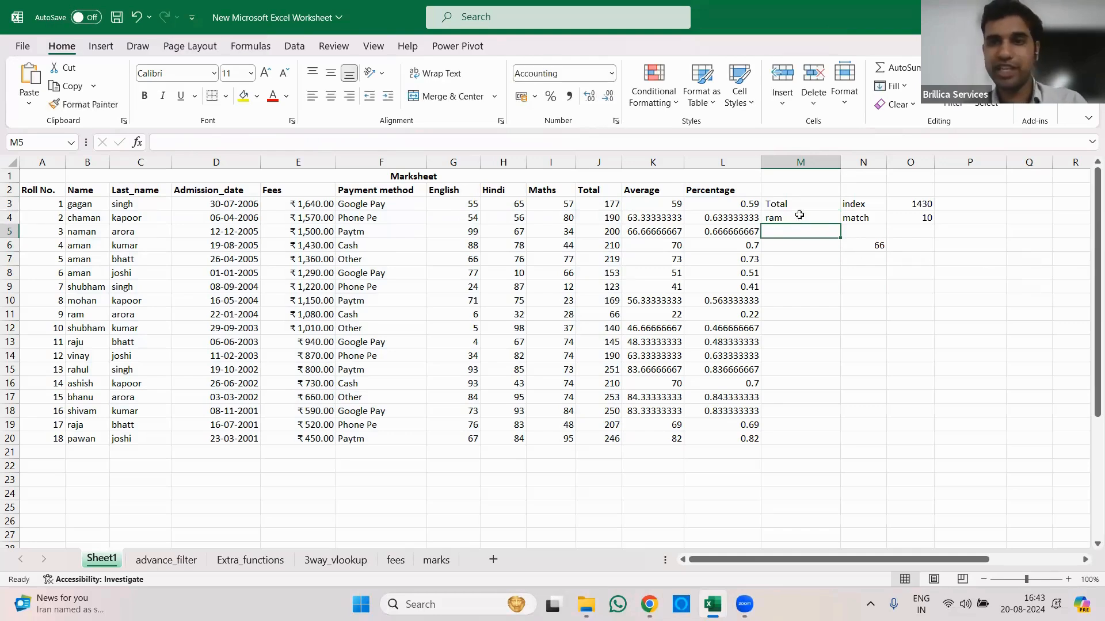
click(859, 248)
double_click(859, 248)
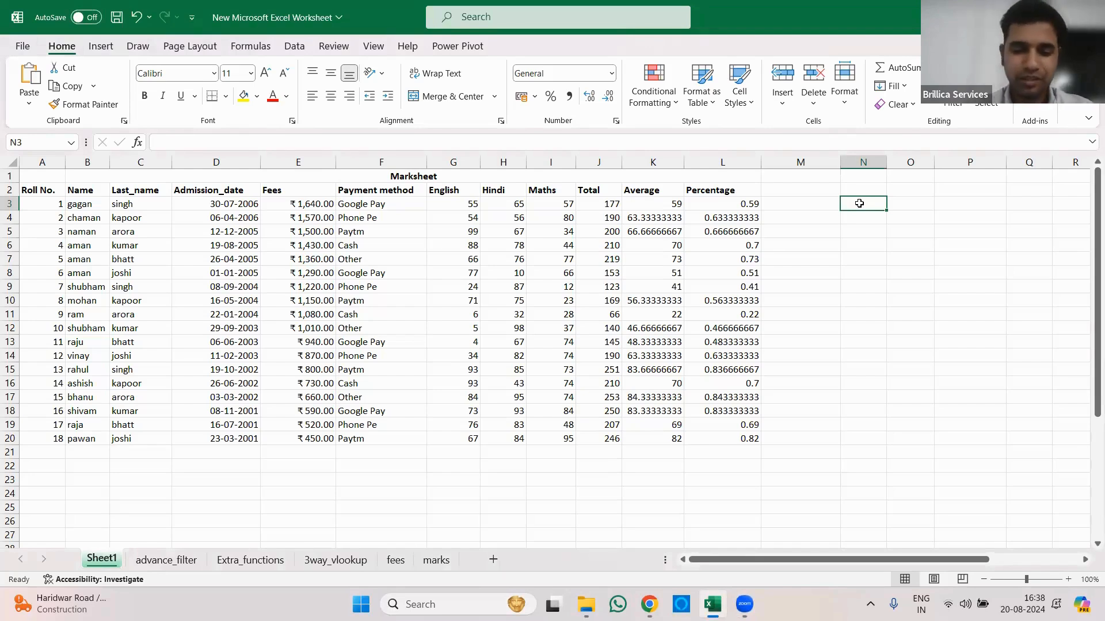
Label N3 as index and enter =INDEX(B2:J20,5,4) in O3, comparing its result with the matching Fees cell.
text(index)
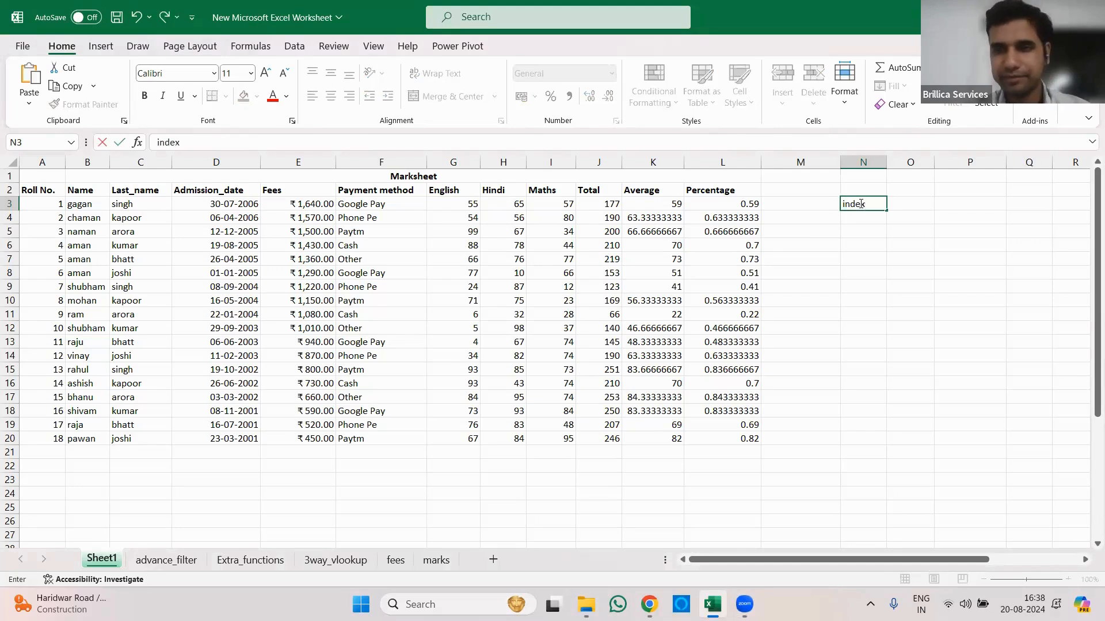
key(Tab)
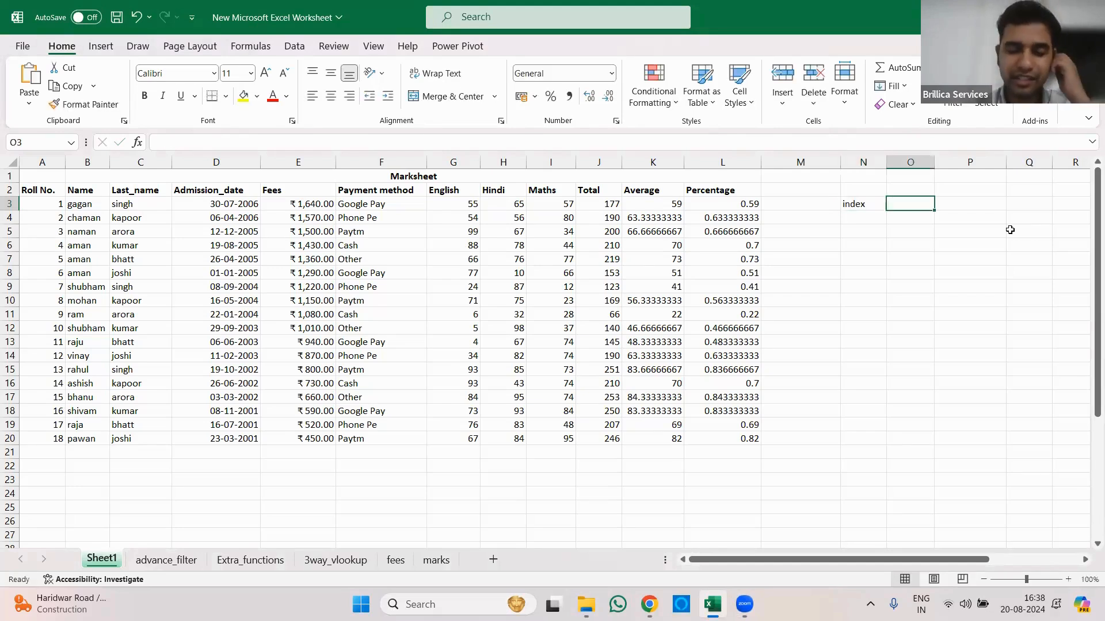
text(=index)
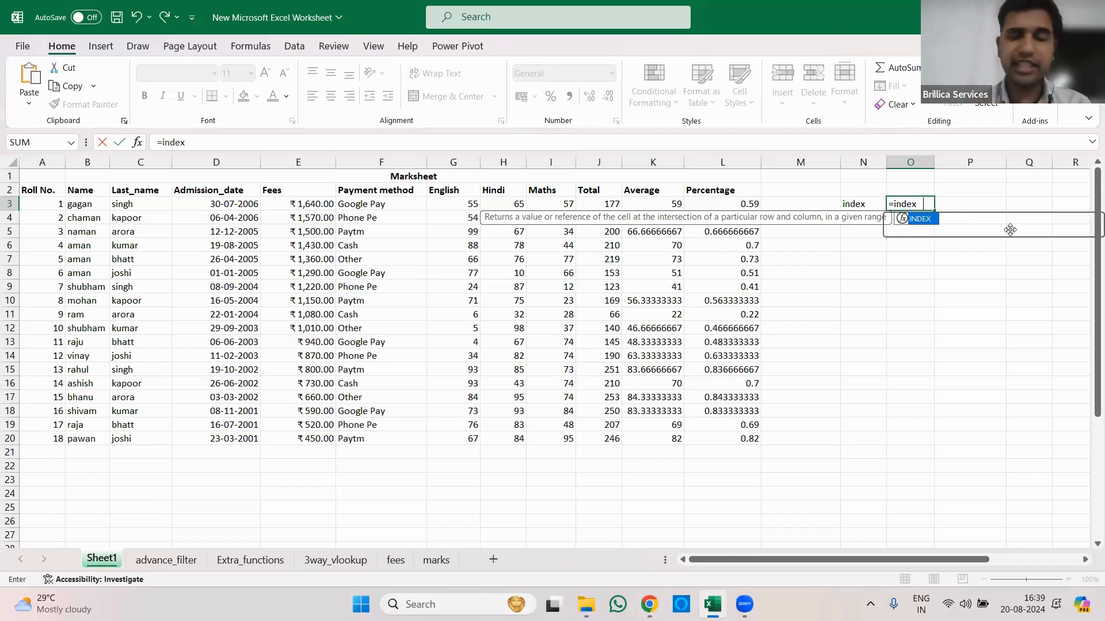
key(Tab)
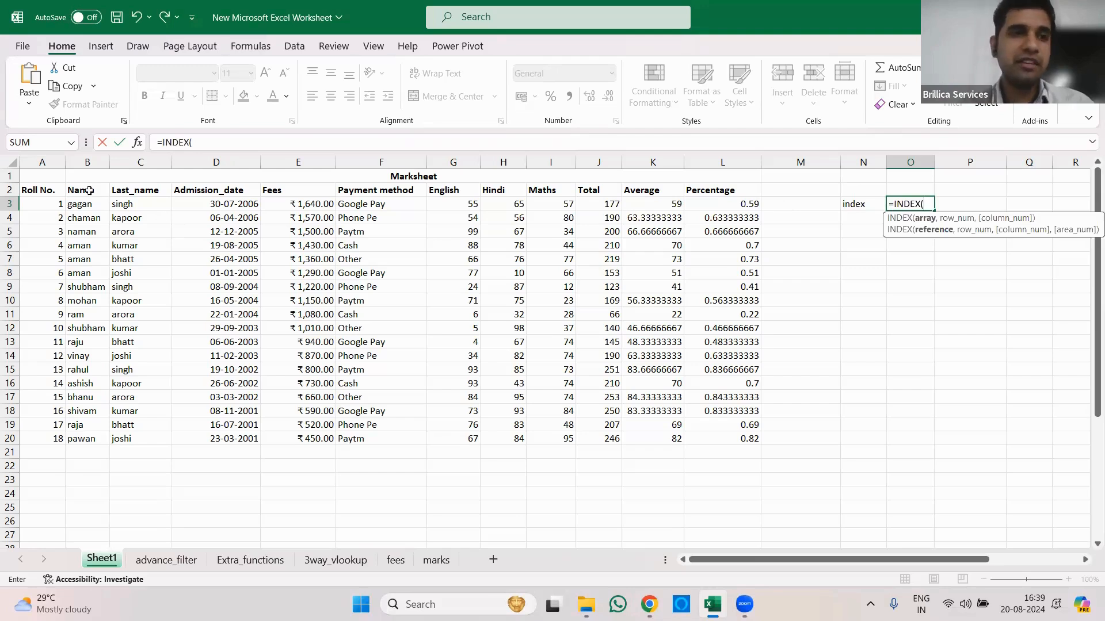
drag(86, 191, 600, 437)
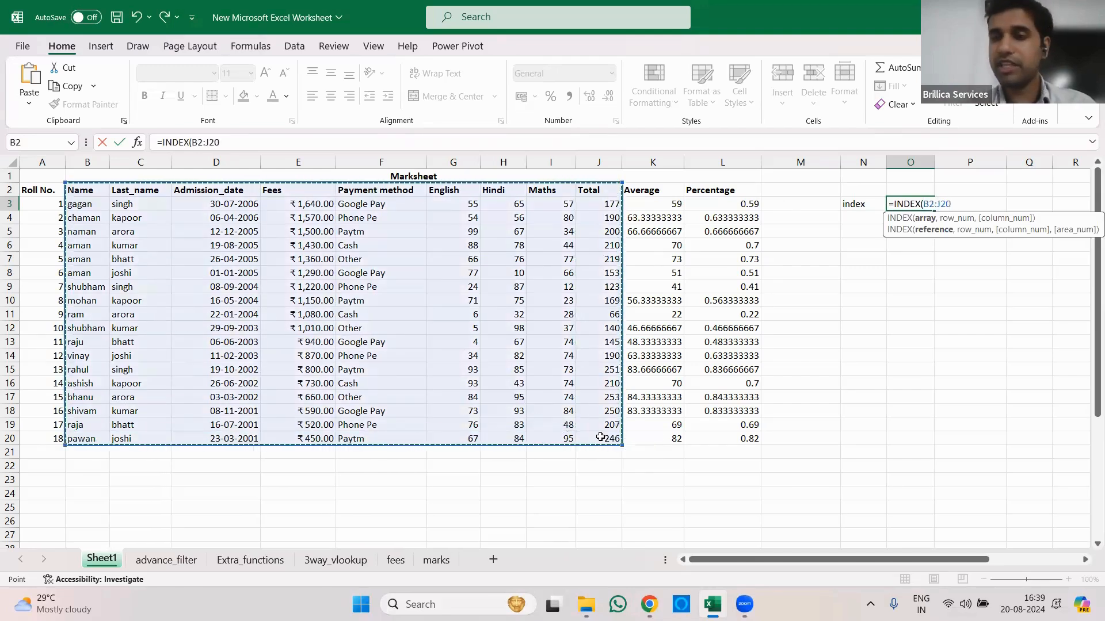
text(,)
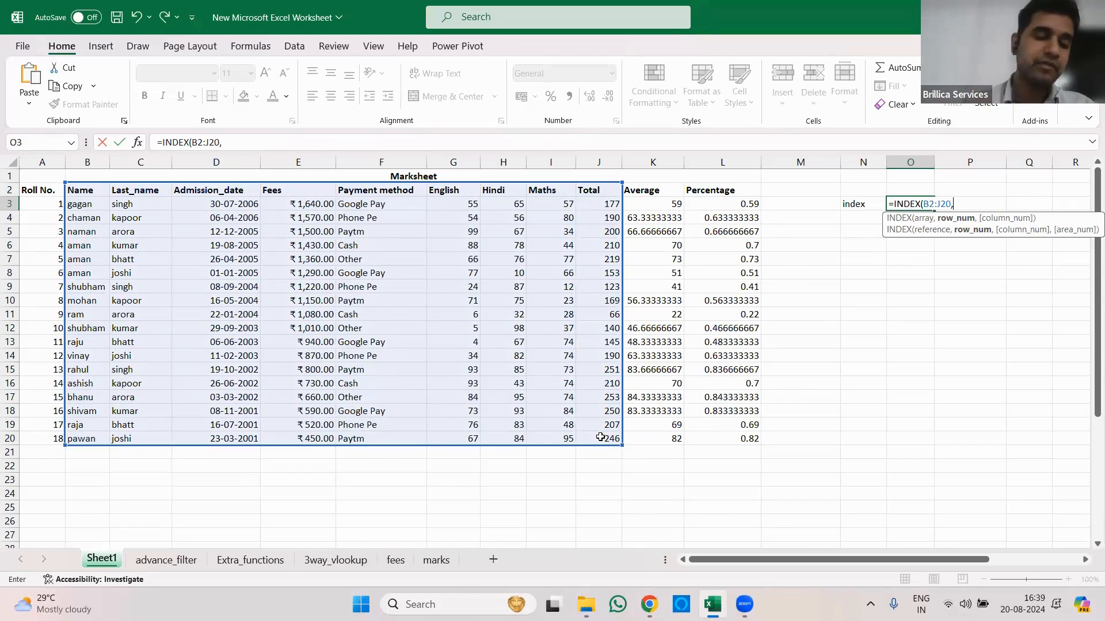
text(5)
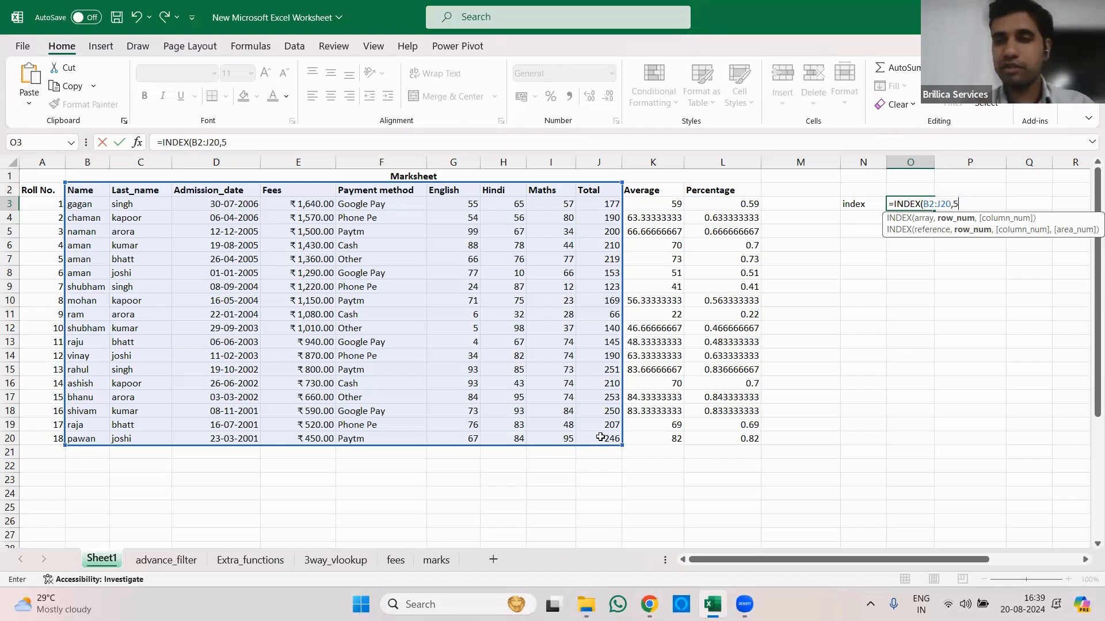
text(,4)
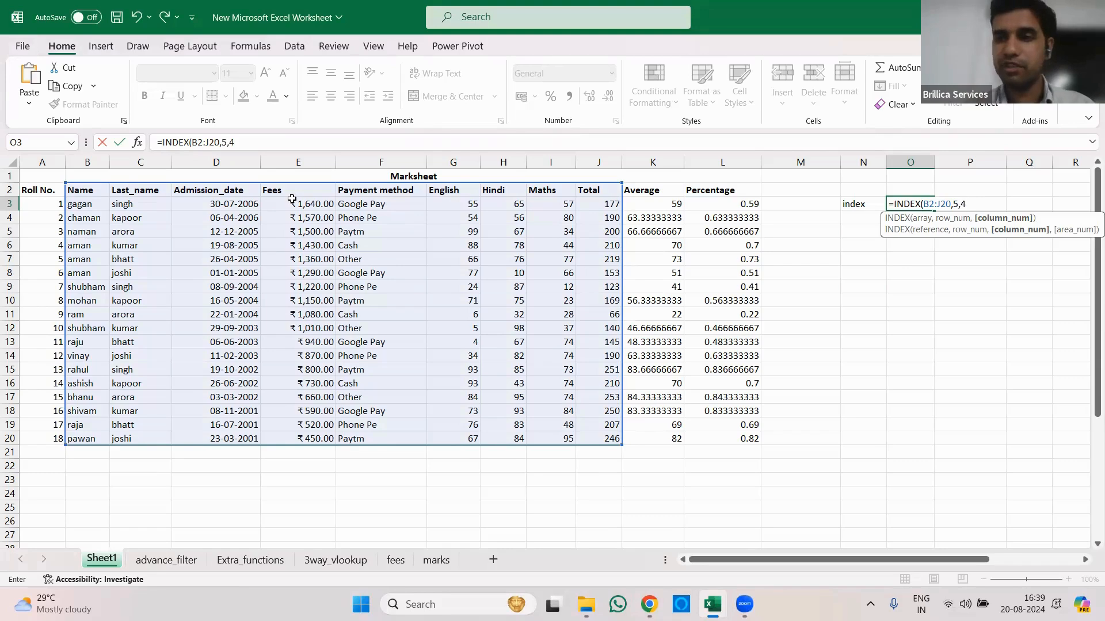
text())
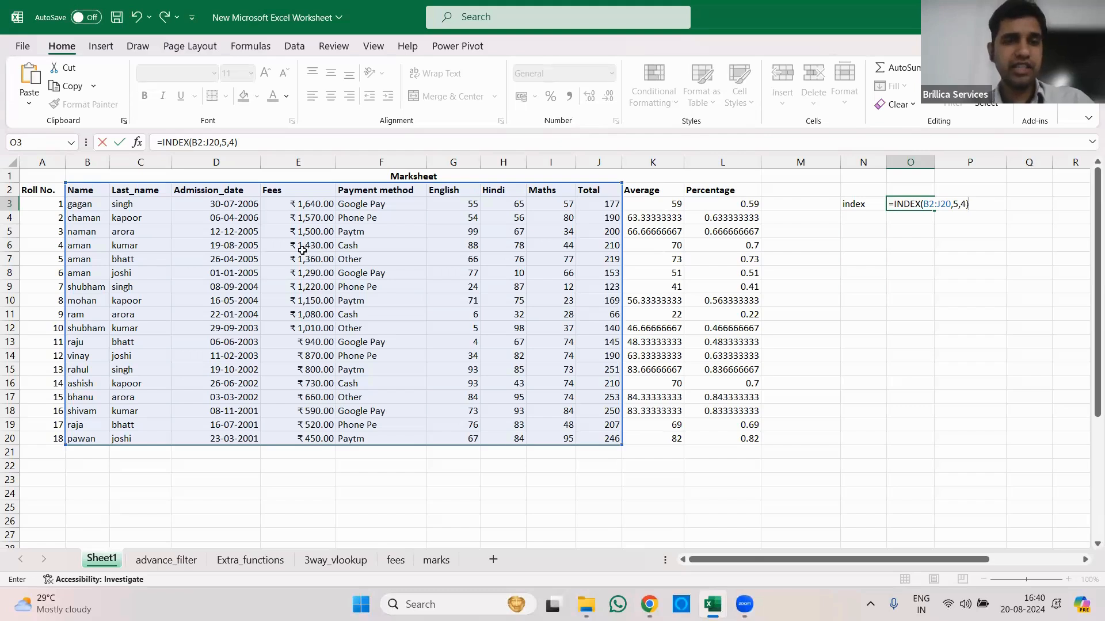
key(Return)
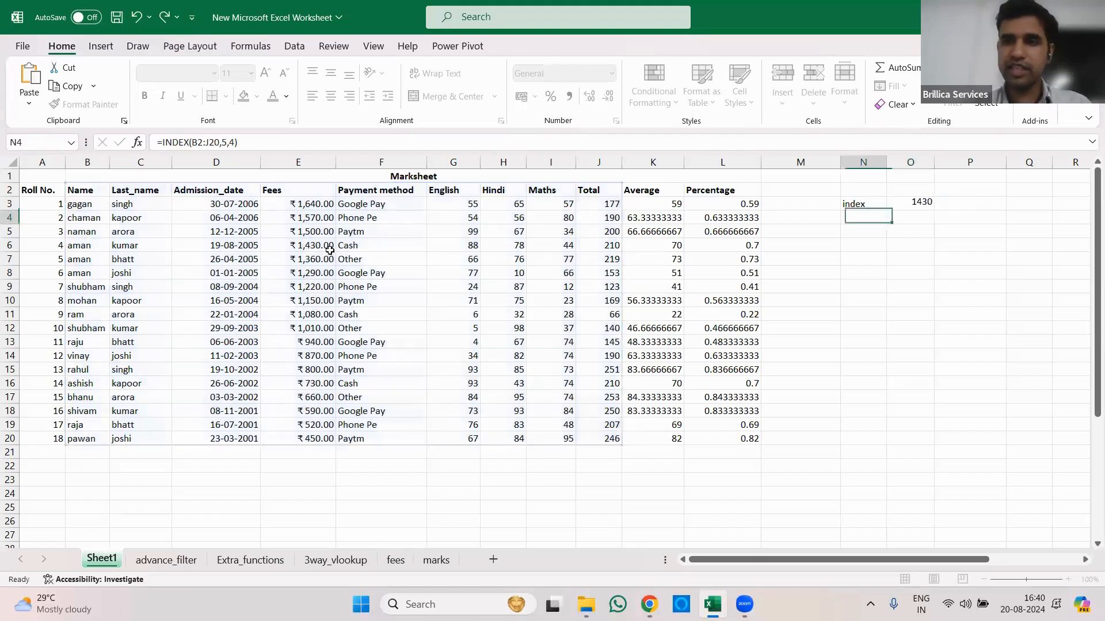
click(911, 204)
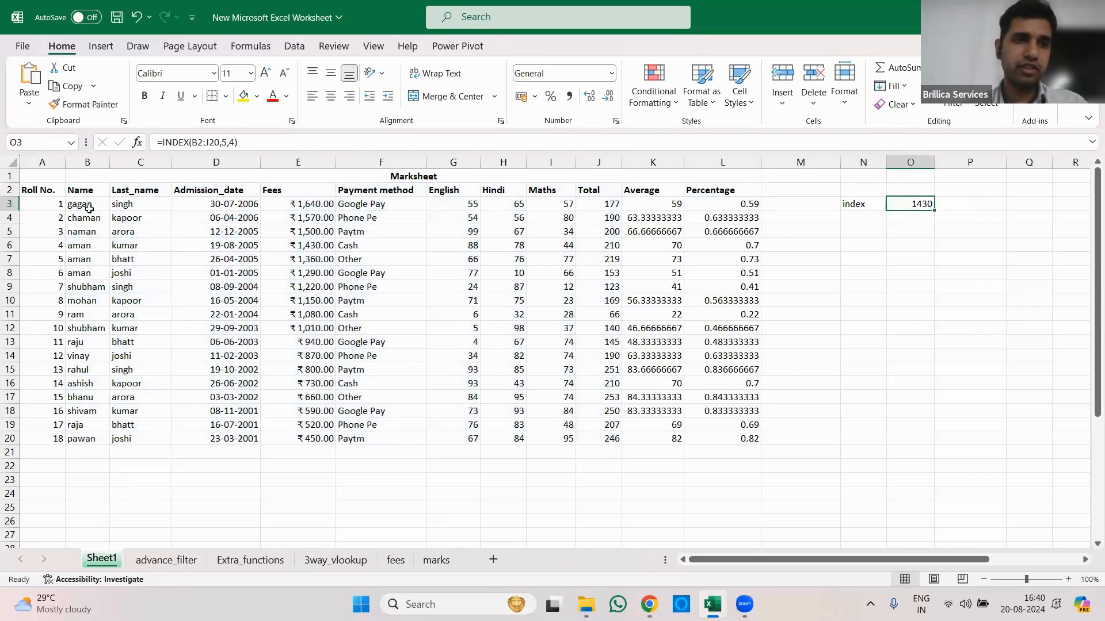
click(321, 250)
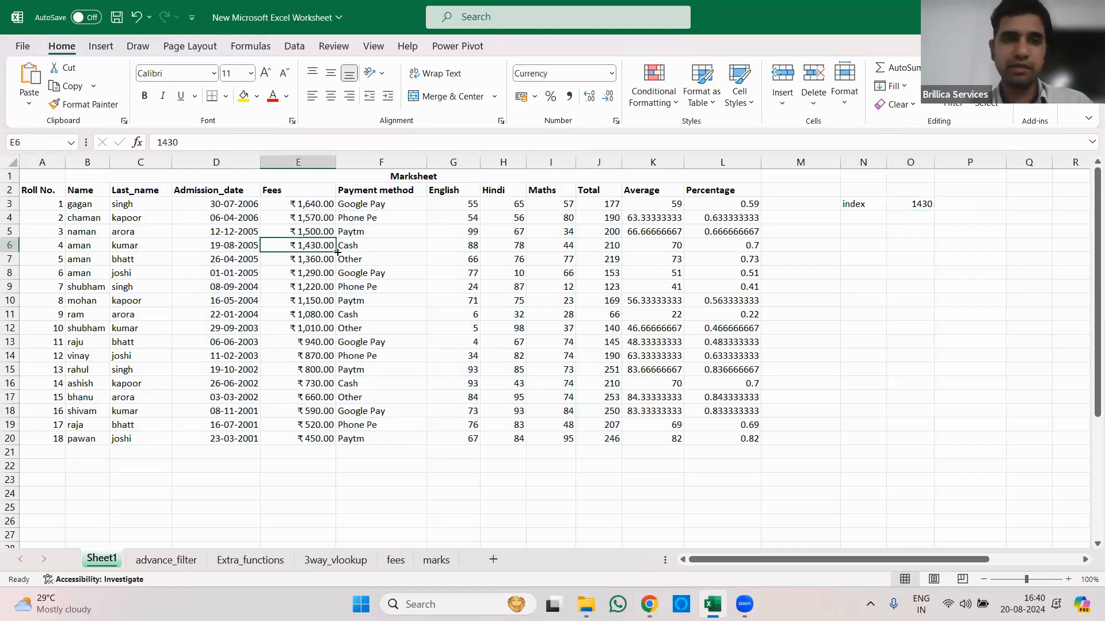
Label cell N4 as match, directly under the index label.
click(873, 220)
text(match)
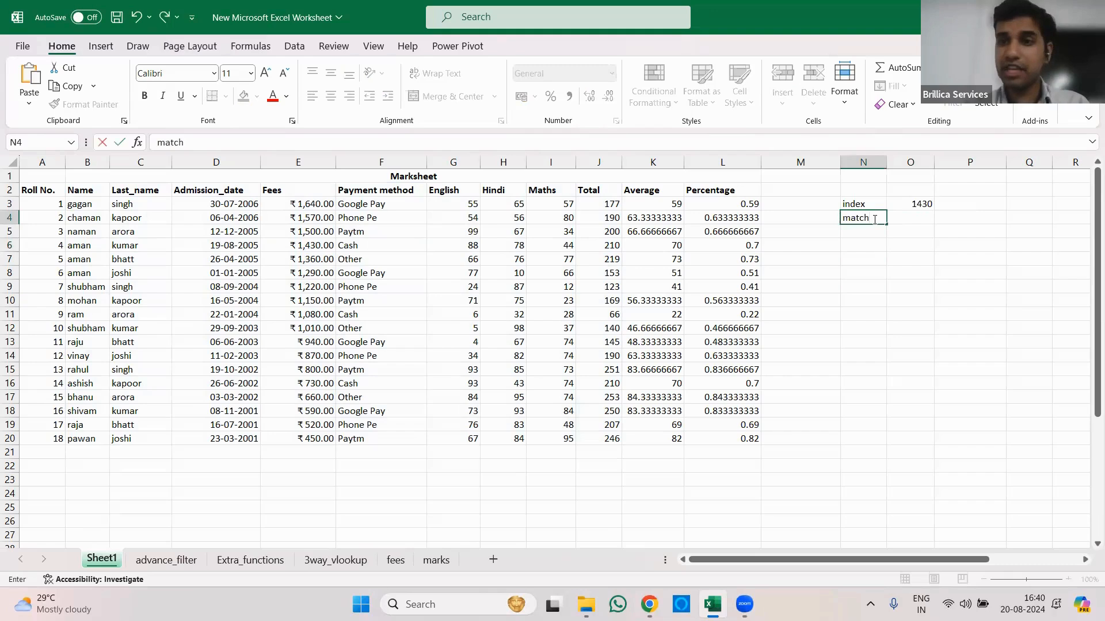
key(Tab)
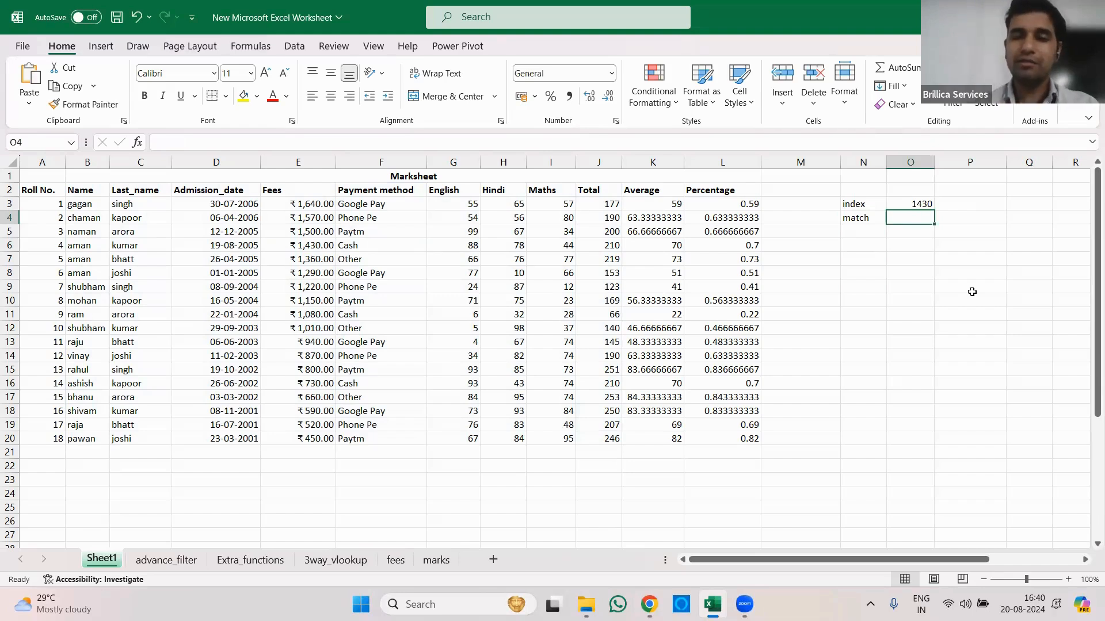
Enter =MATCH(M4,B2:J2,0) in O4 to find the position of a column header in the header row.
text(=match)
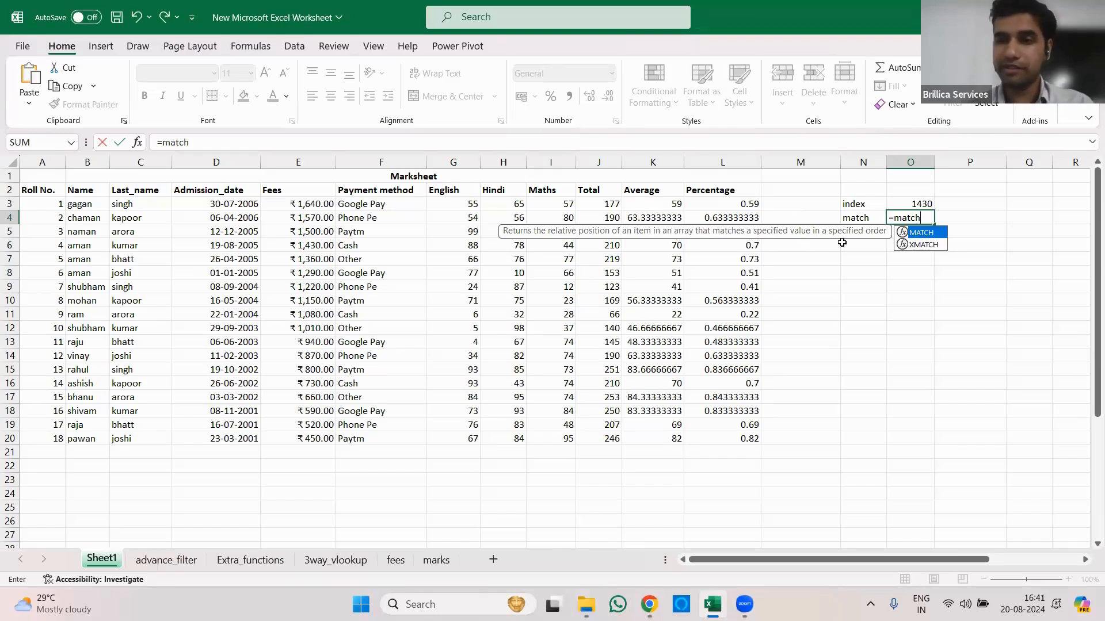
key(Tab)
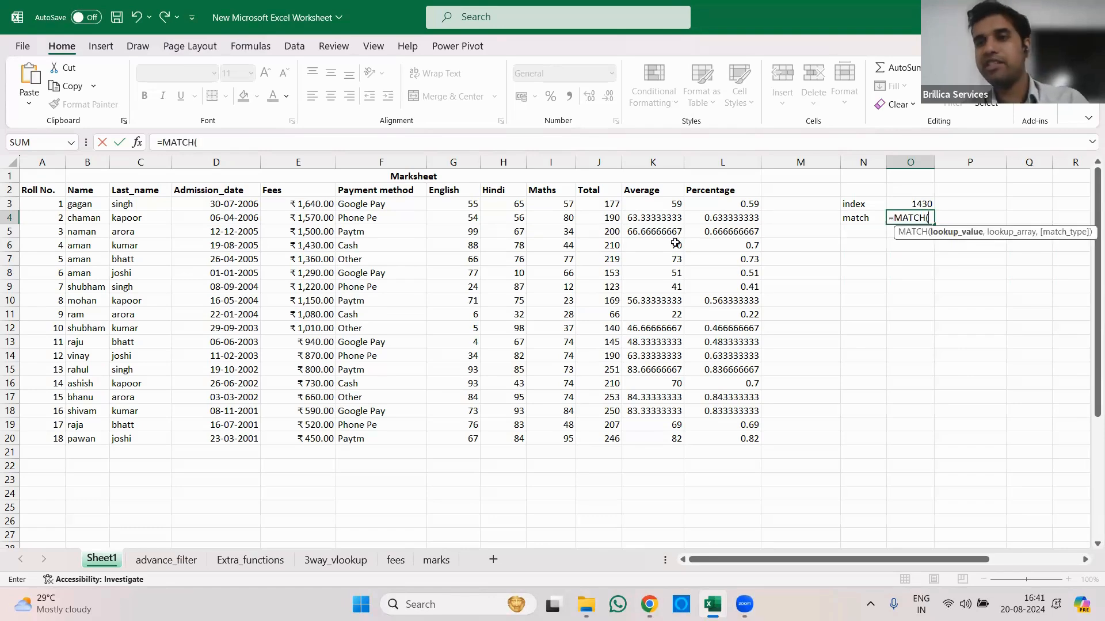
click(806, 215)
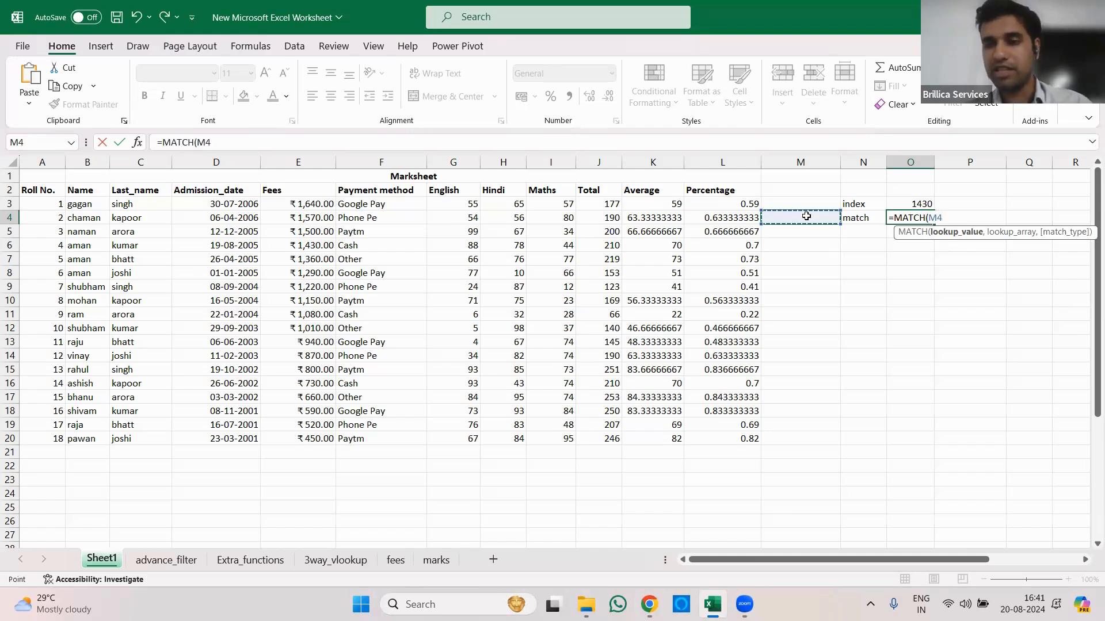
text(,)
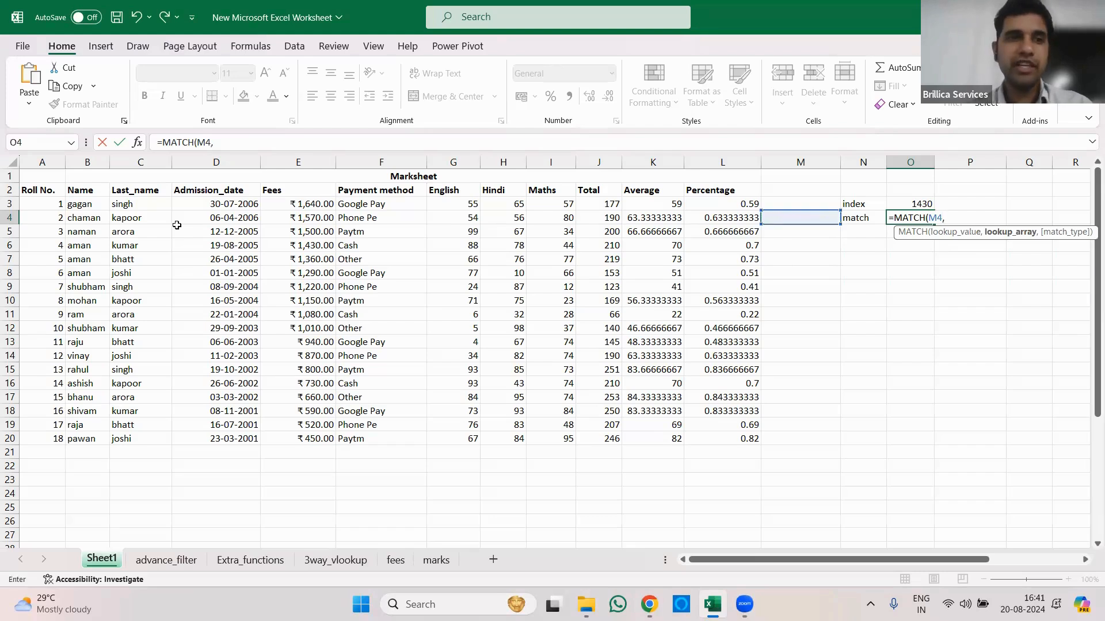
click(89, 190)
drag(264, 185, 587, 198)
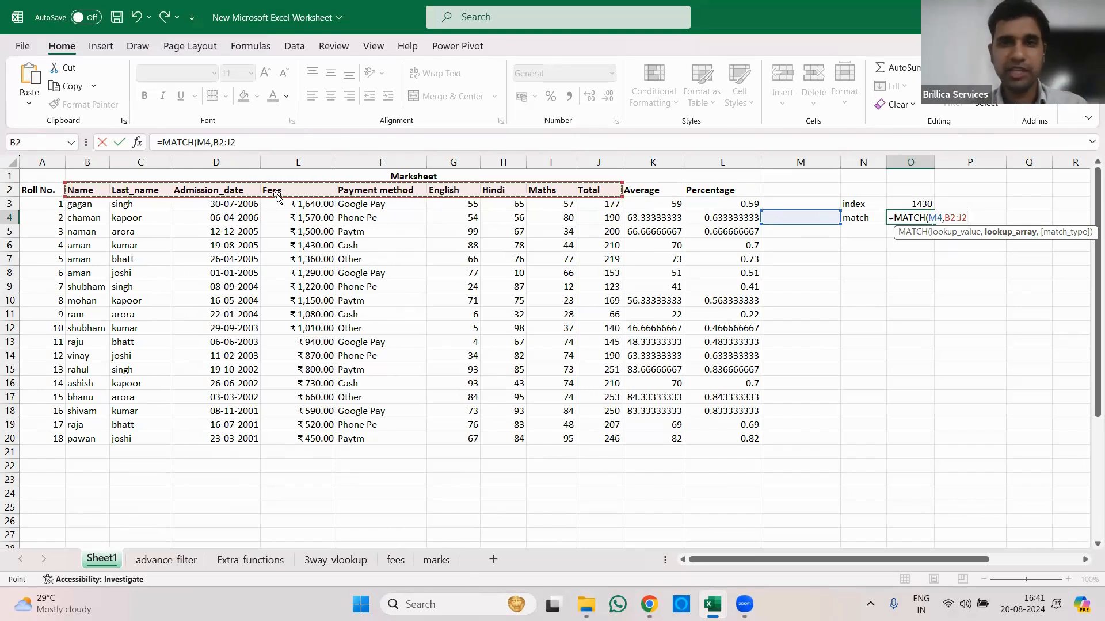
text(,)
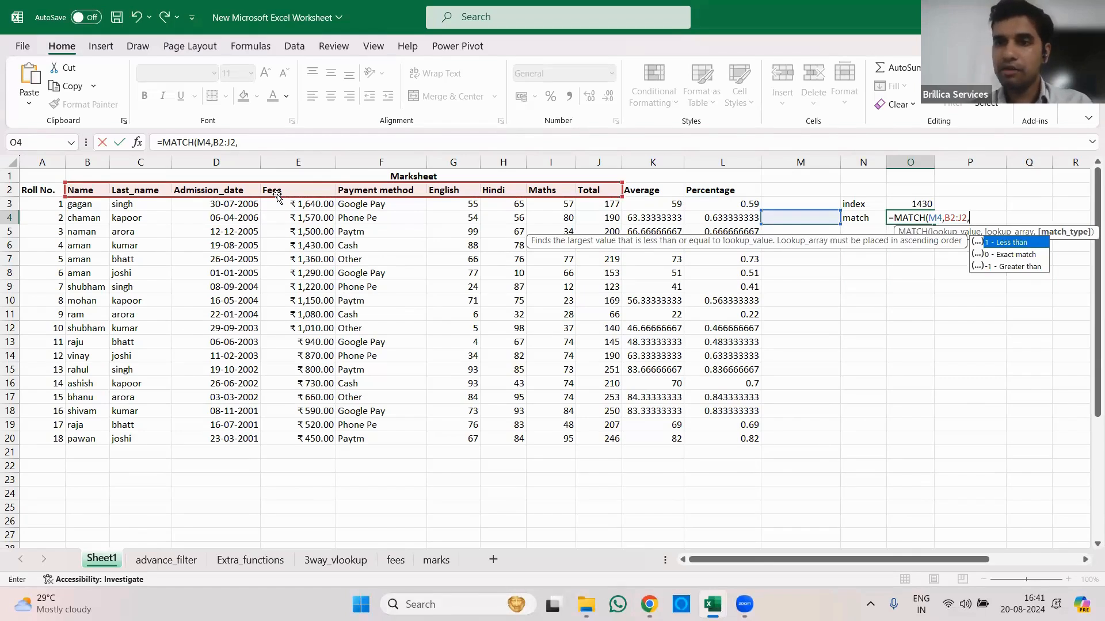
key(Down)
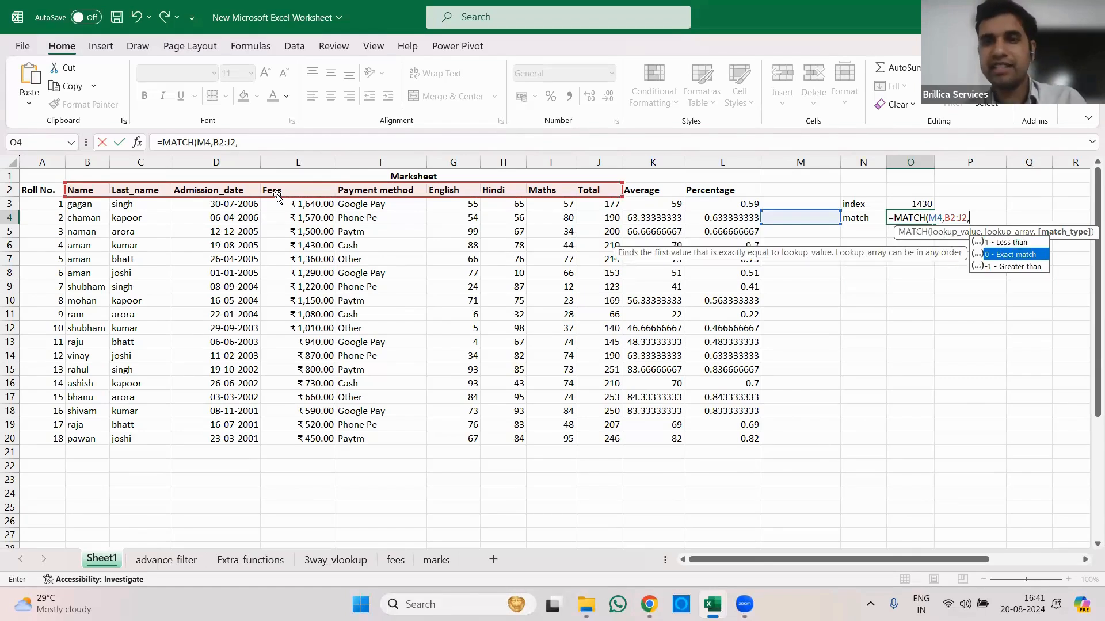
key(Tab)
text())
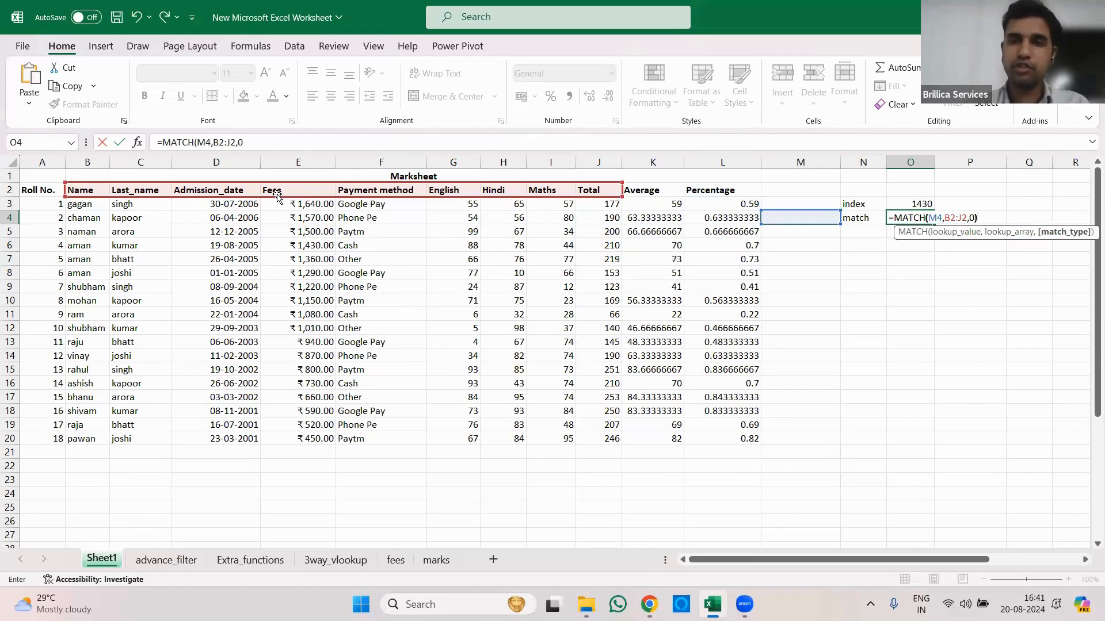
key(Return)
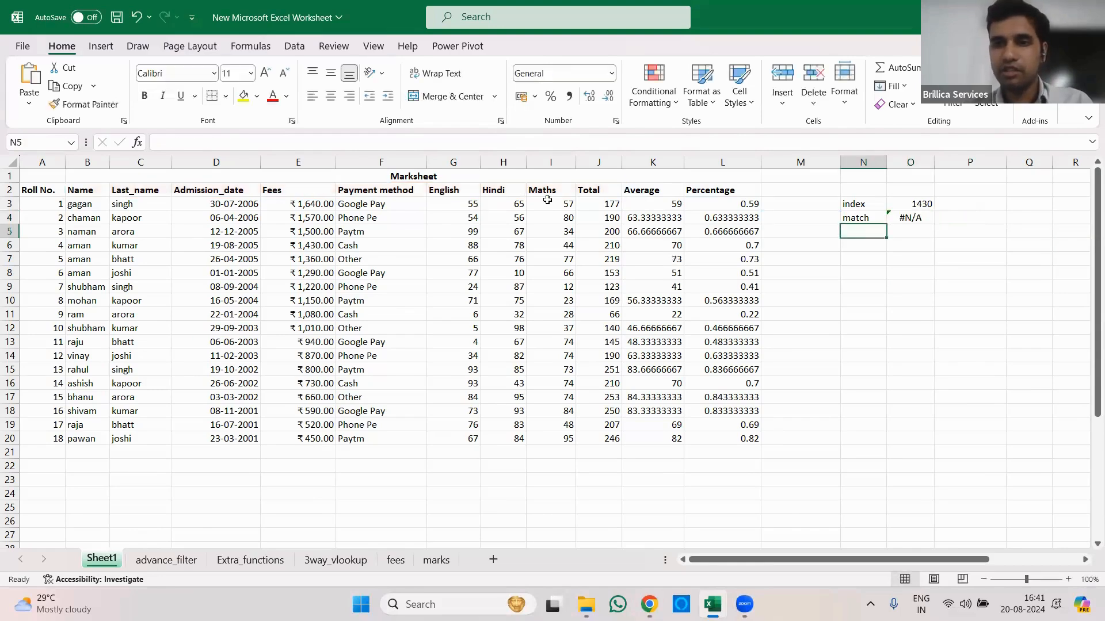
Enter Fees in M4 as the header to look up and check the MATCH formula in O4.
click(795, 217)
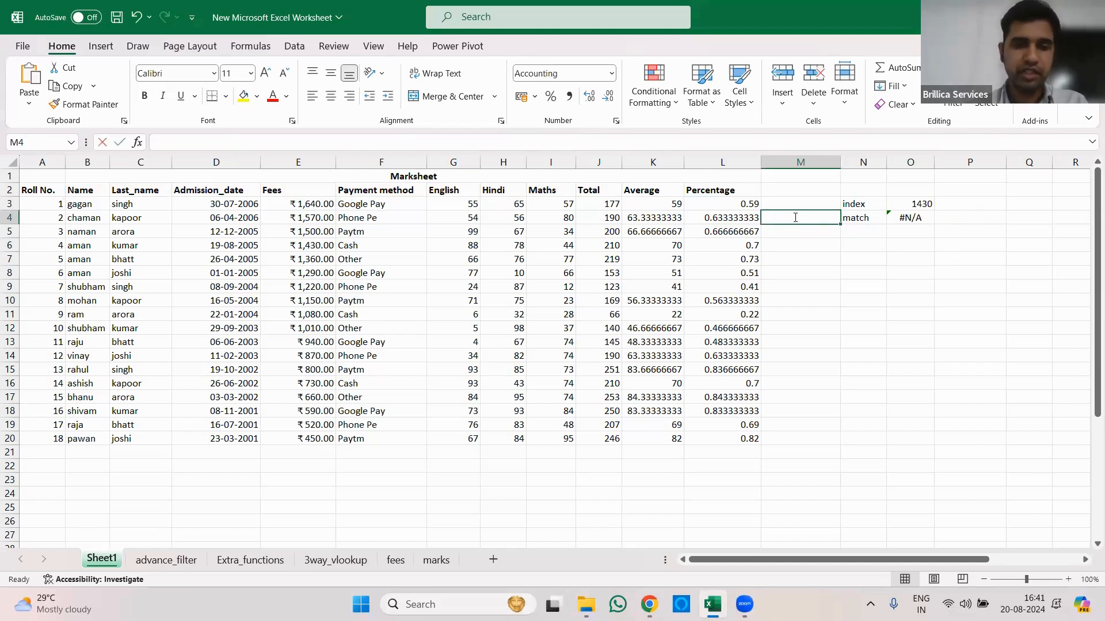
text(Fees)
key(Return)
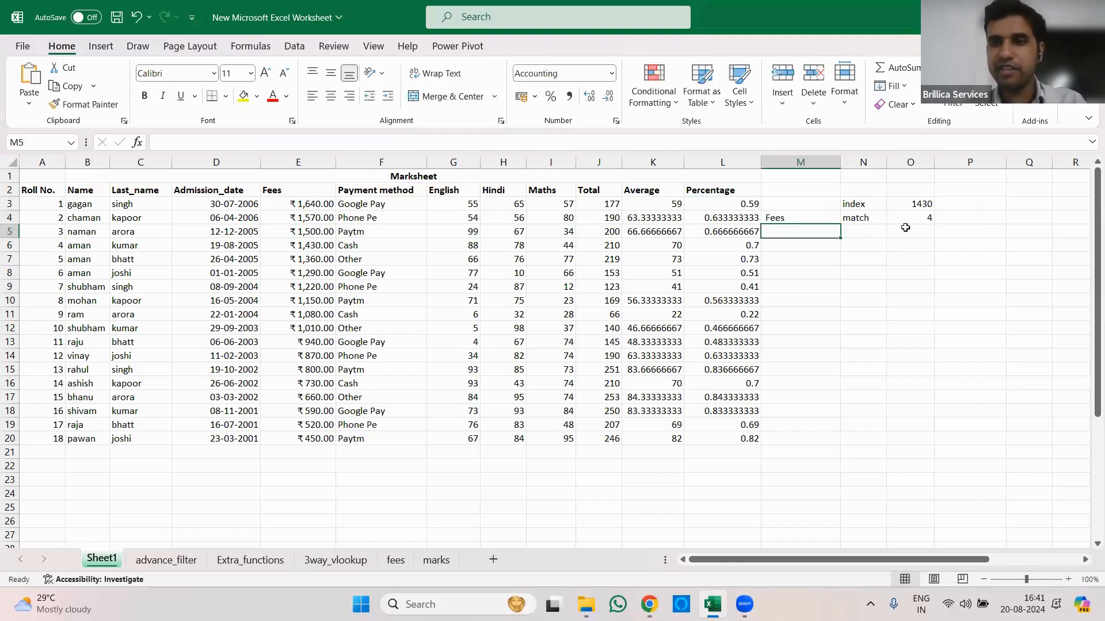
click(909, 219)
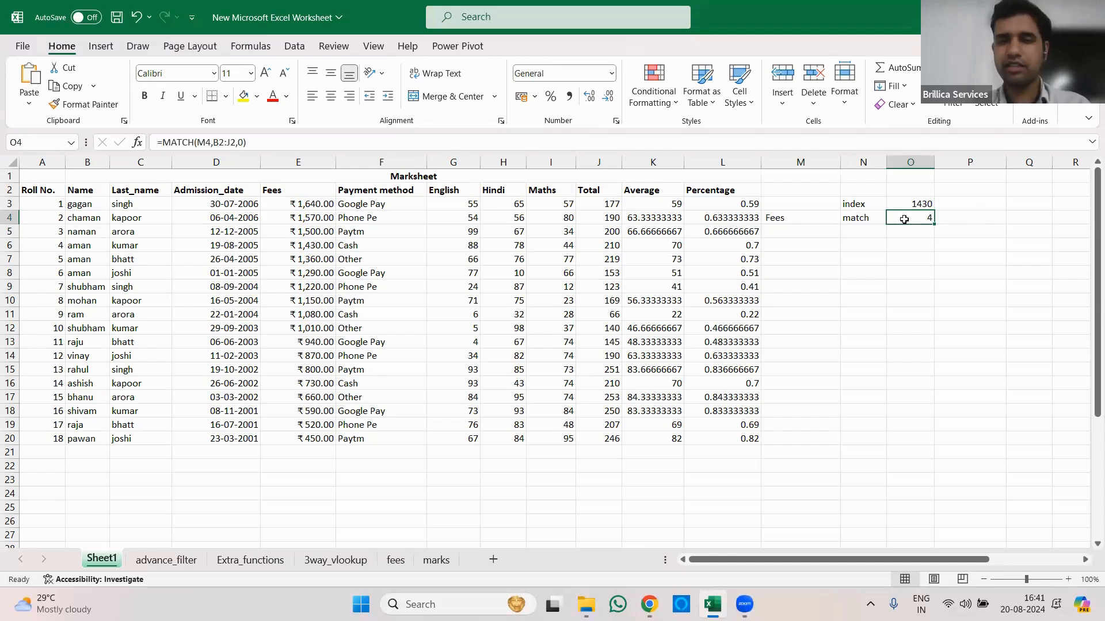
key(Return)
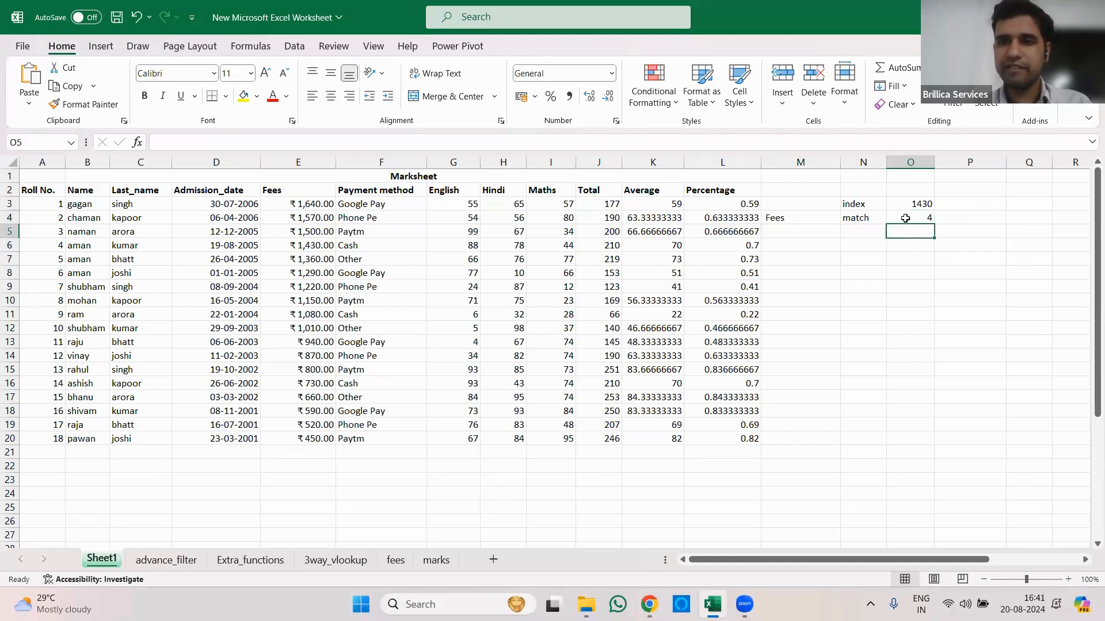
Replace the formula in O4 with =MATCH(M4,B2:B20,0) to search the Name column for an exact match.
click(903, 218)
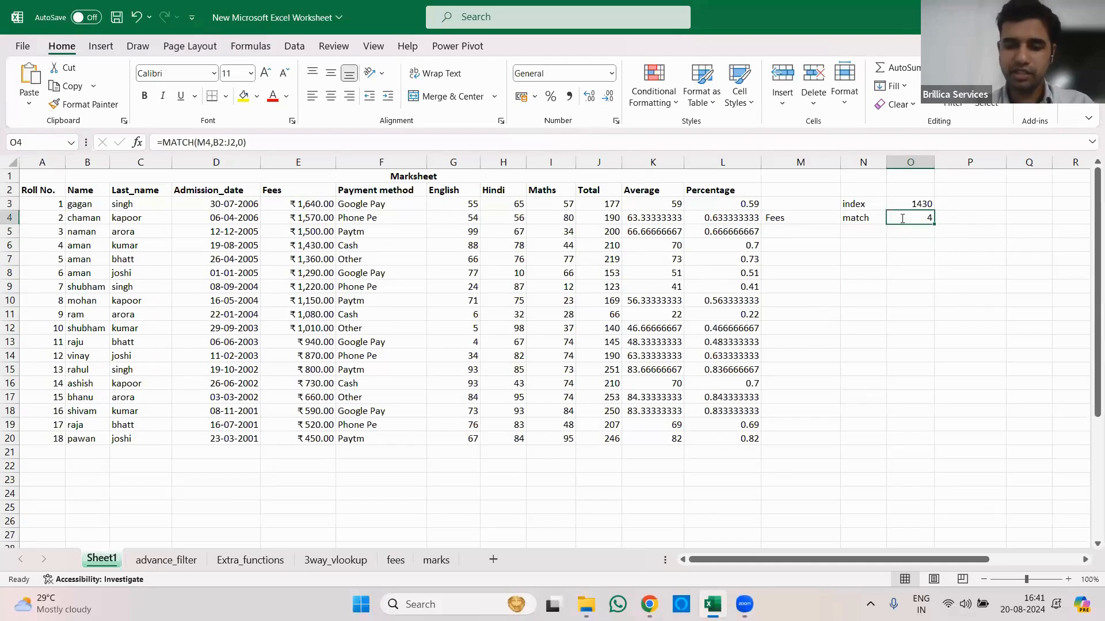
text(=match)
key(Tab)
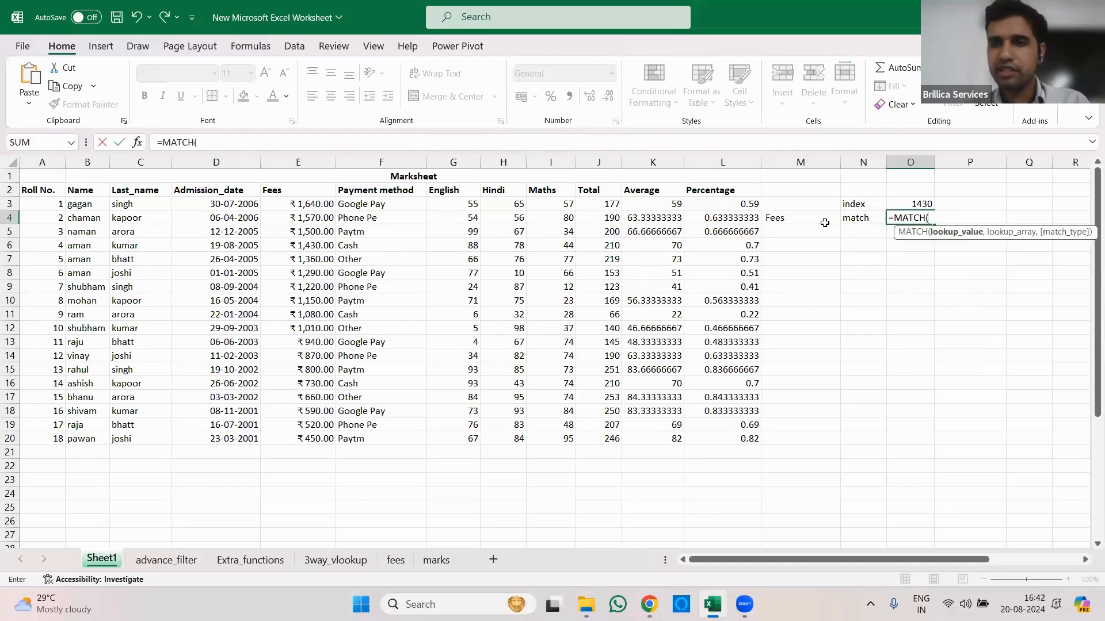
click(807, 219)
text(,)
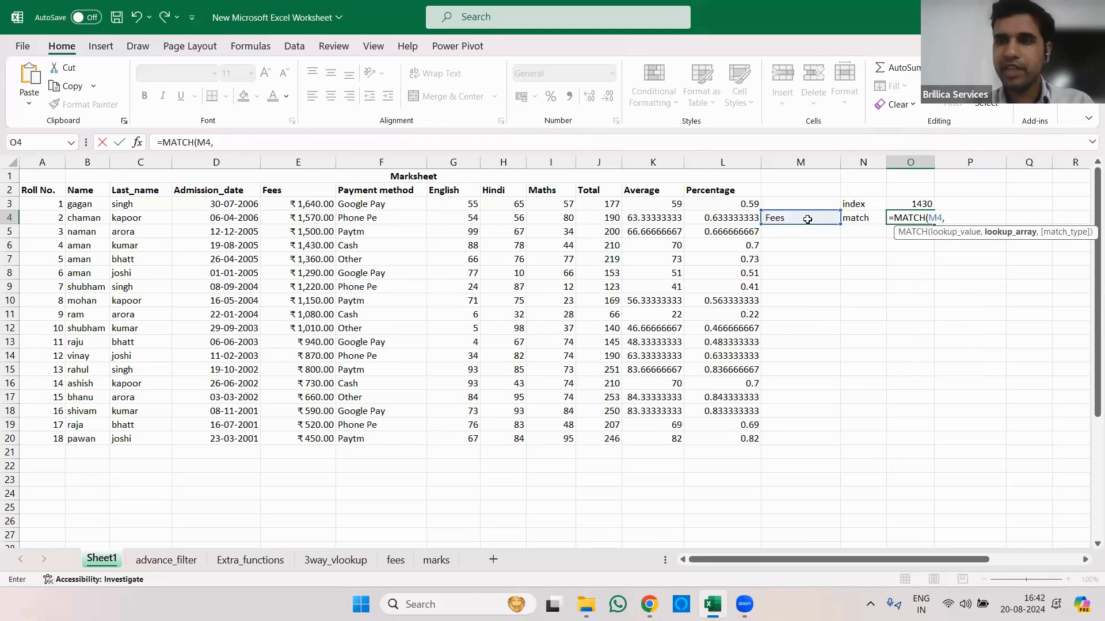
drag(88, 192, 94, 439)
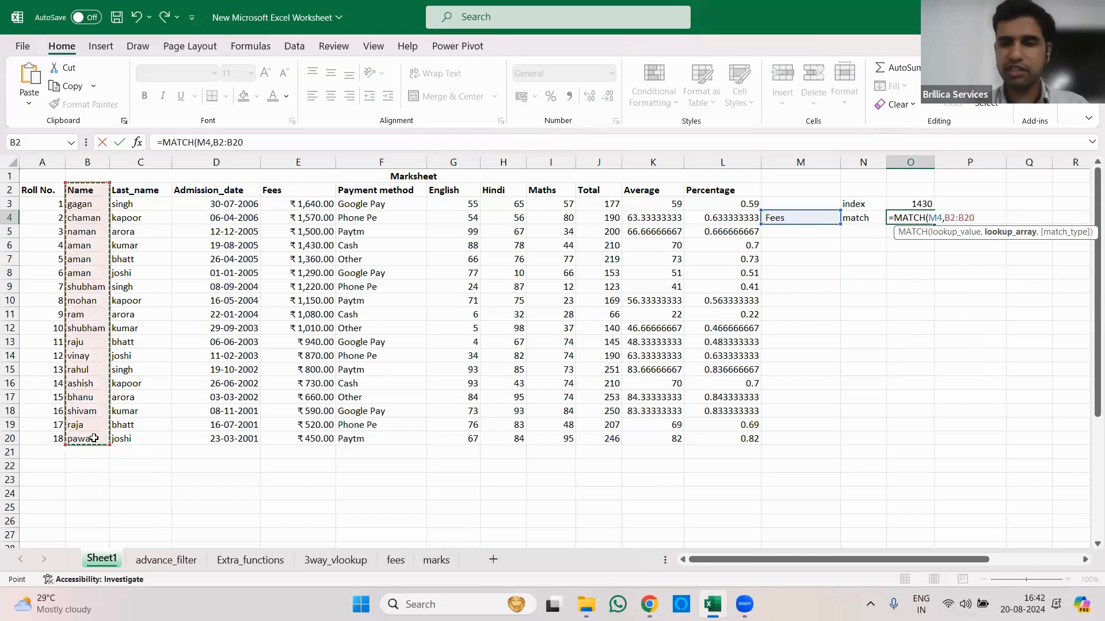
text(,)
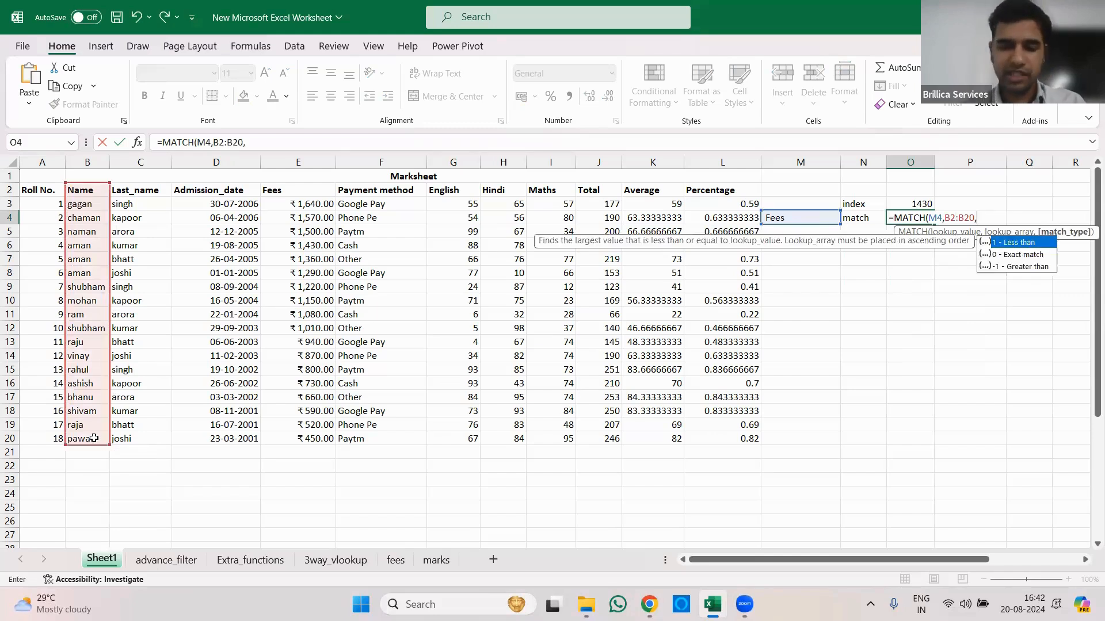
text(0)
key(Return)
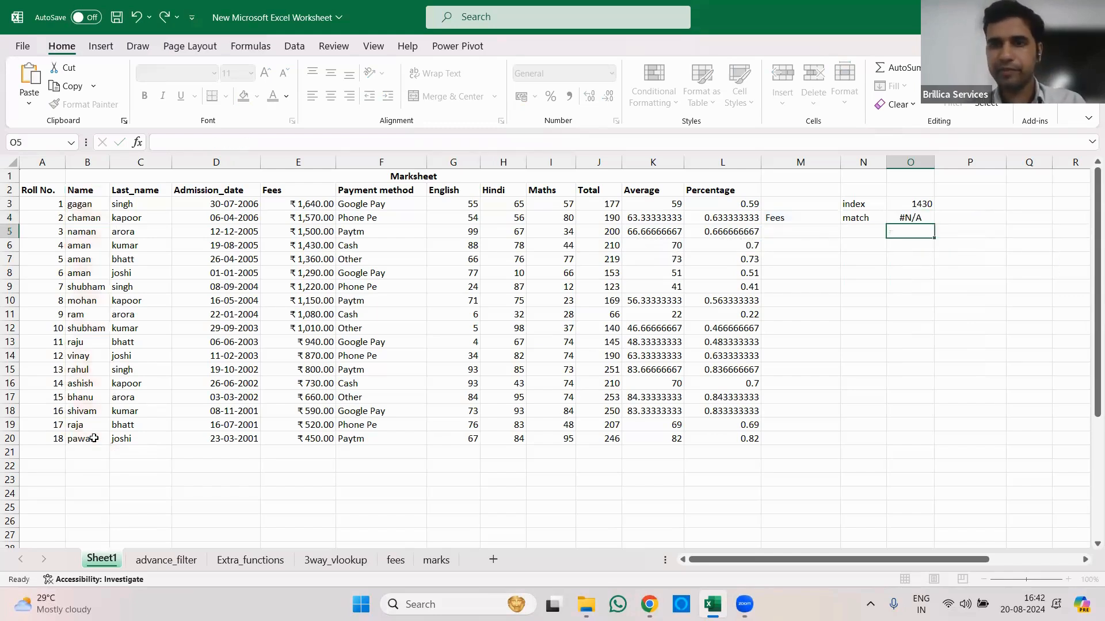
Replace the lookup value in M4 with the name of the student with roll no. 1.
click(779, 217)
text(gagan)
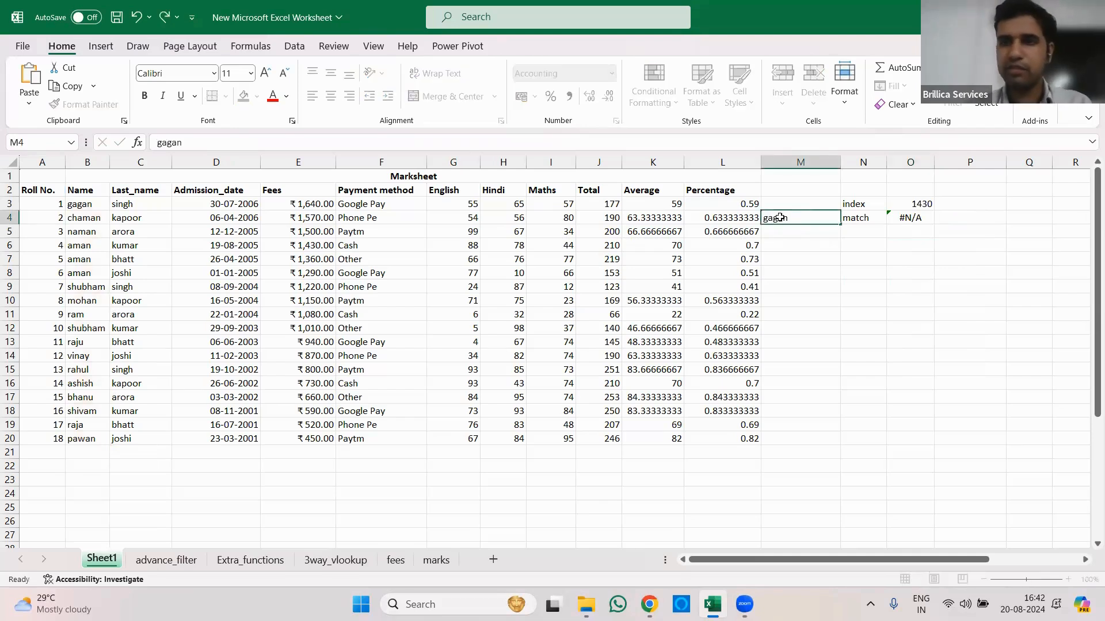
key(Return)
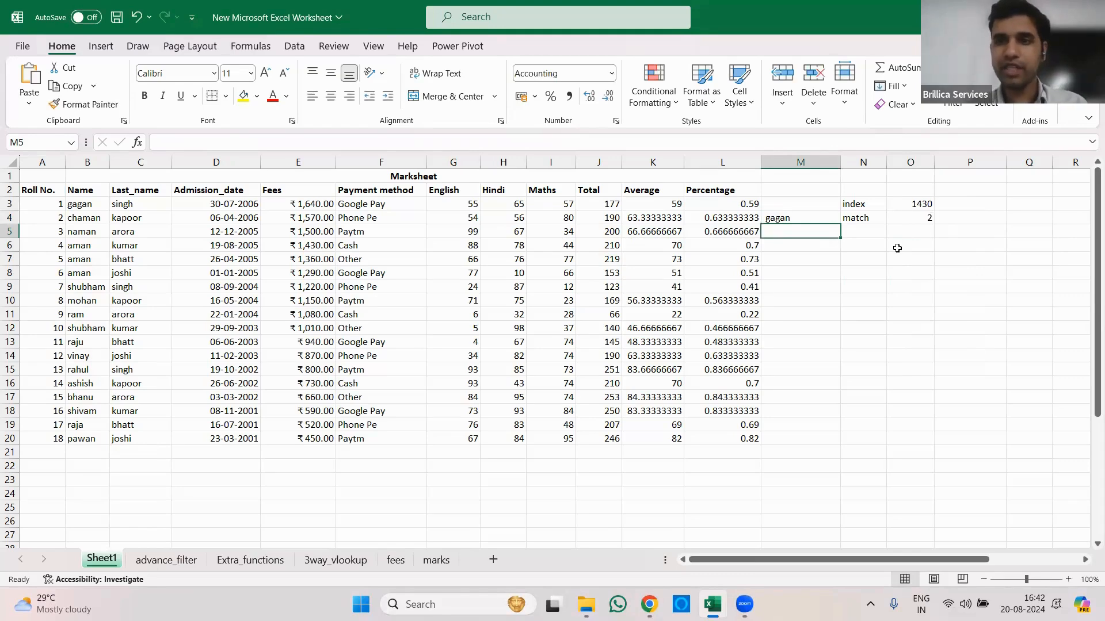
Review the INDEX formula in O3, and begin an INDEX formula in N6 with B2:J20 as the array.
click(903, 204)
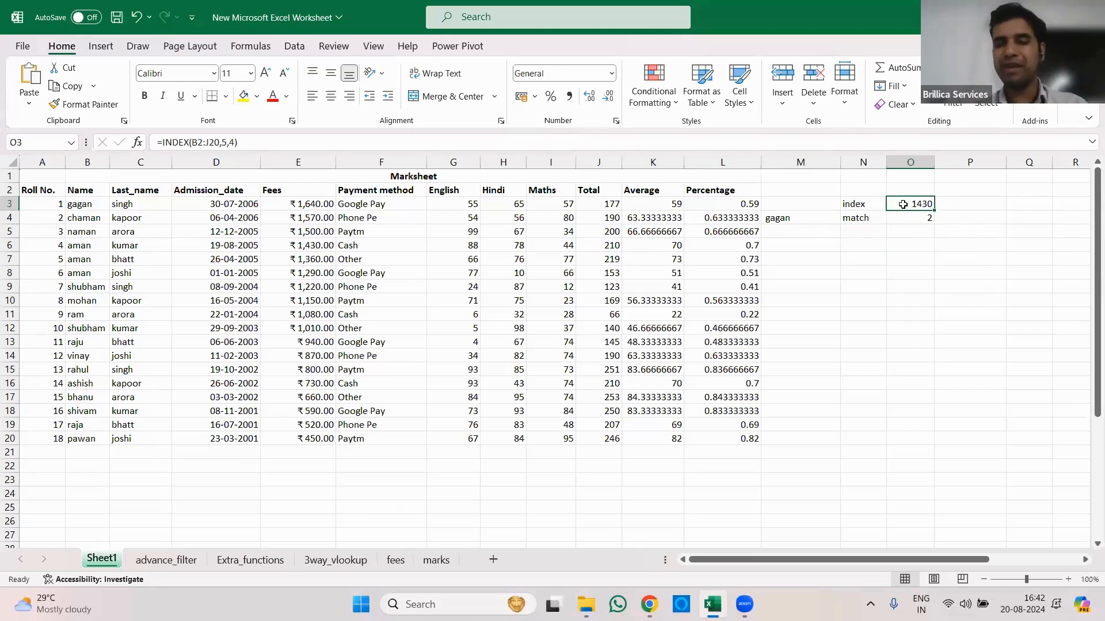
click(865, 242)
text(=index)
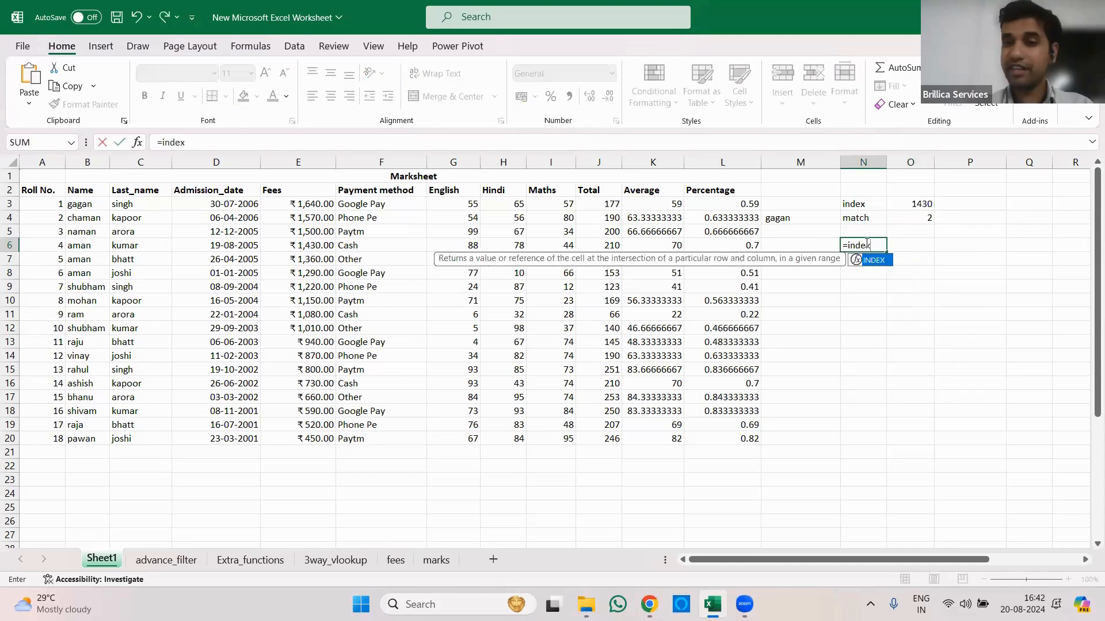
key(Tab)
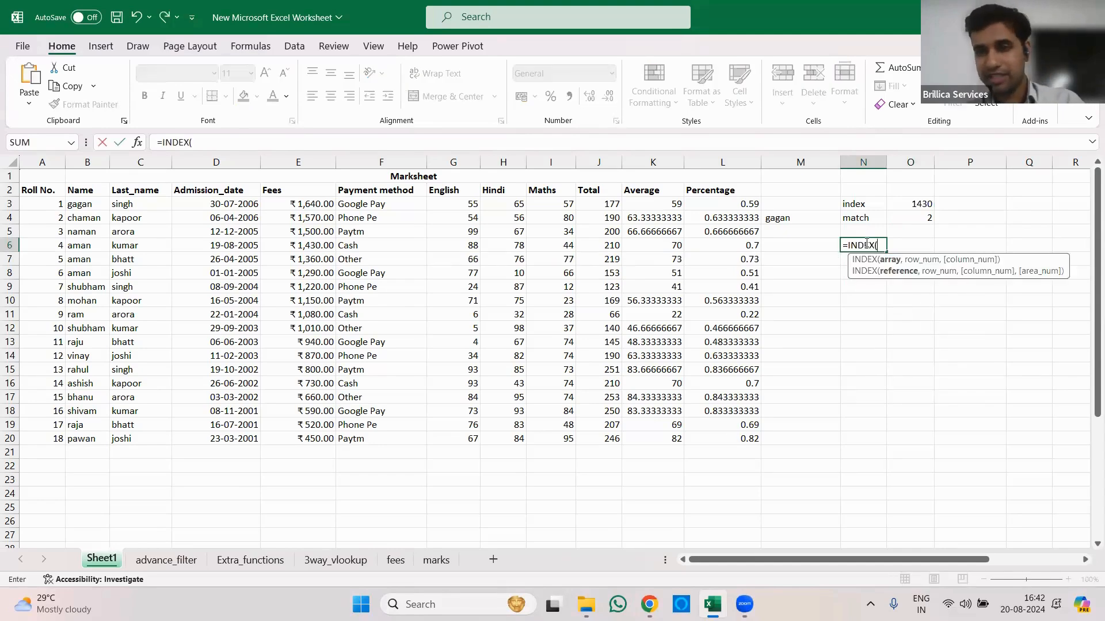
click(79, 187)
drag(364, 329, 602, 446)
text(,)
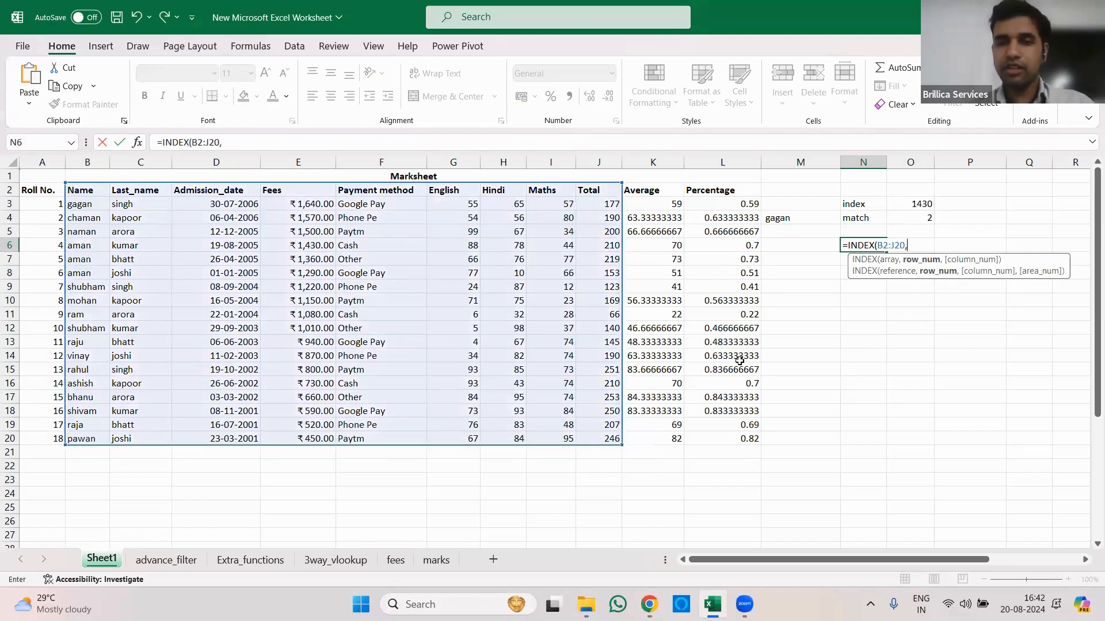
Nest MATCH(M4,B2:B20,0) as the row number argument of the INDEX formula in N6.
text(match)
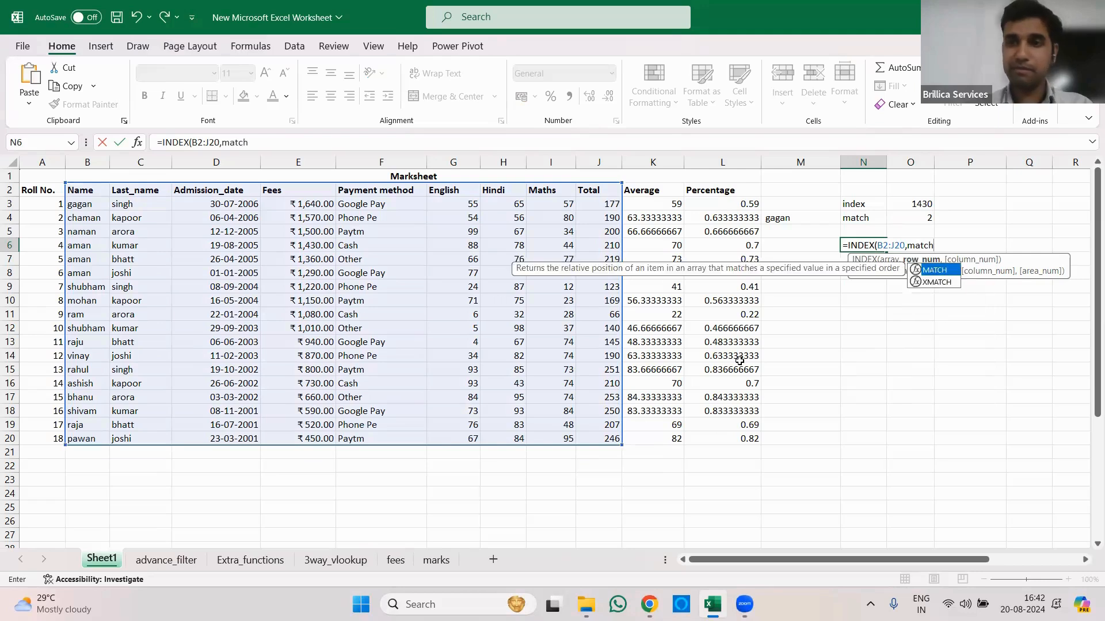
key(Tab)
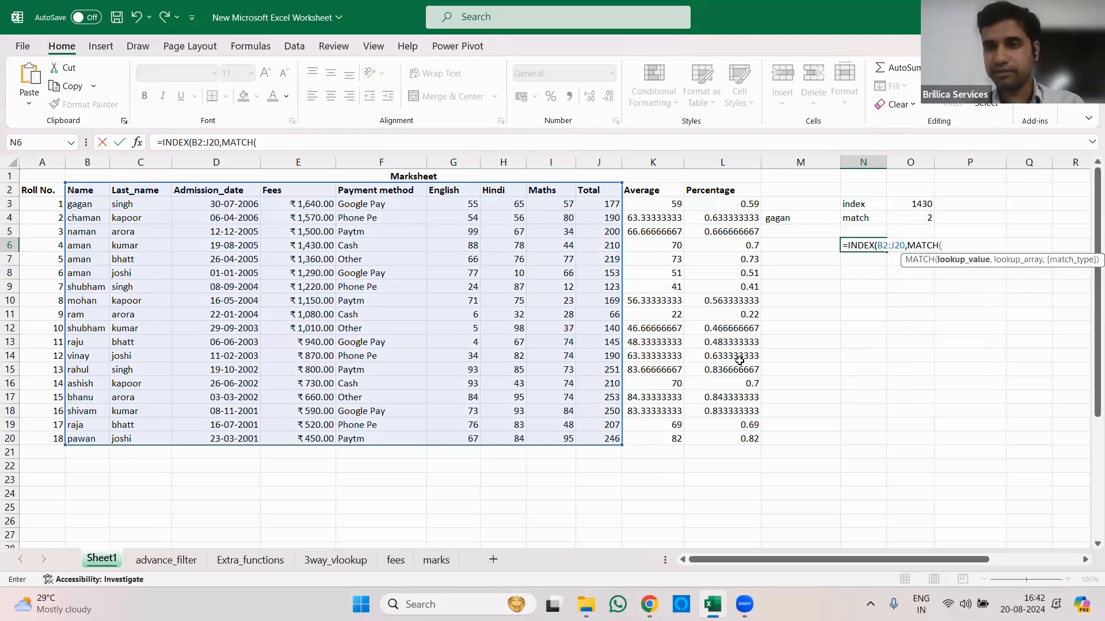
click(779, 219)
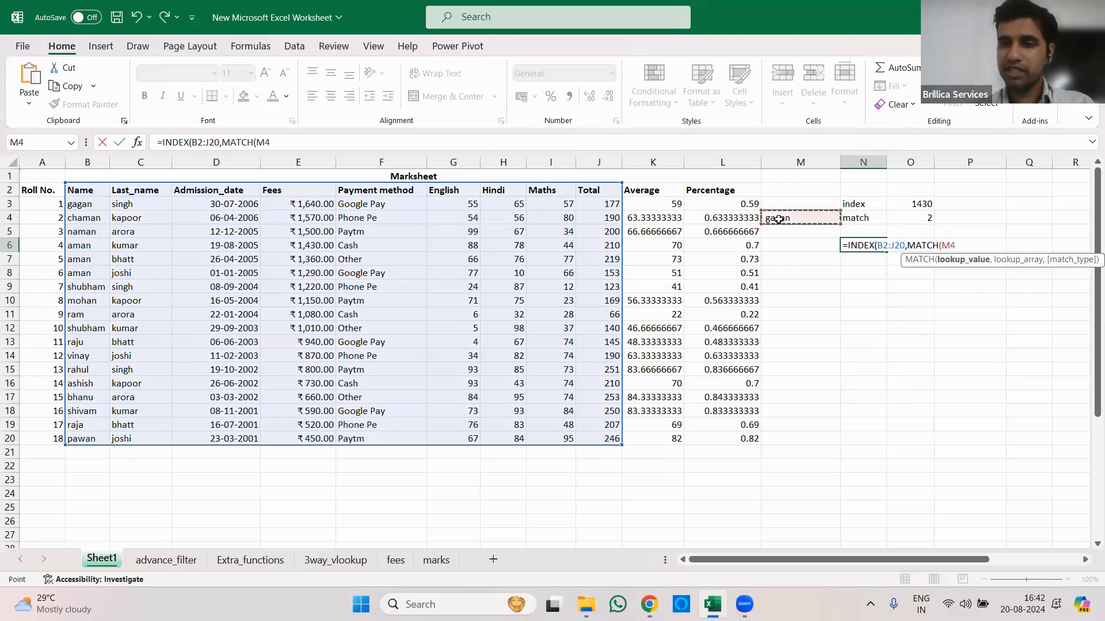
text(,)
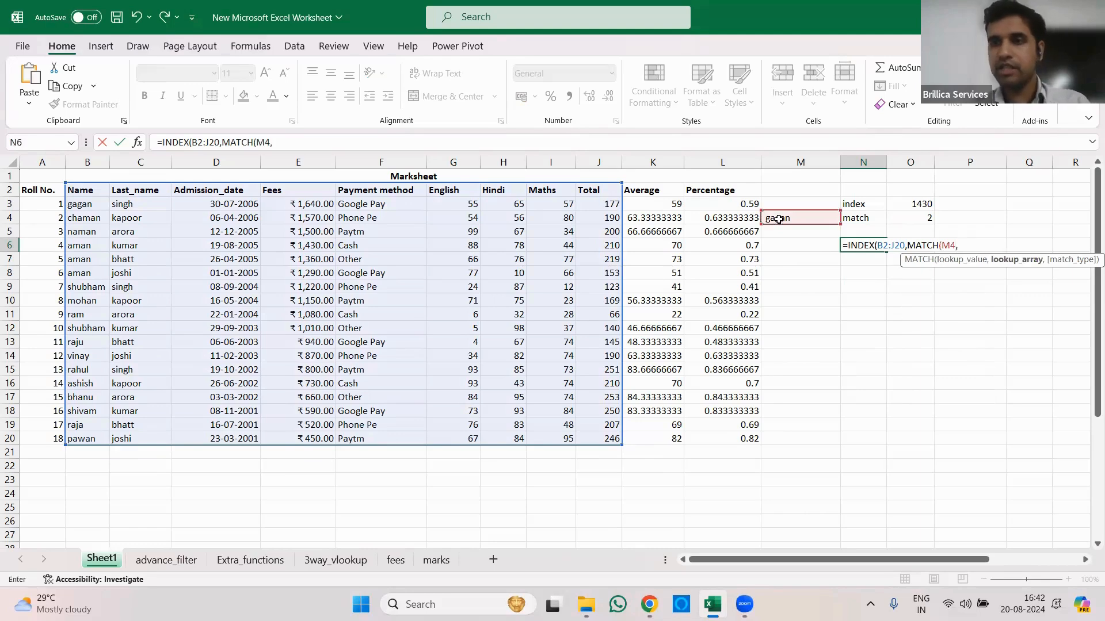
drag(86, 189, 82, 445)
text(,)
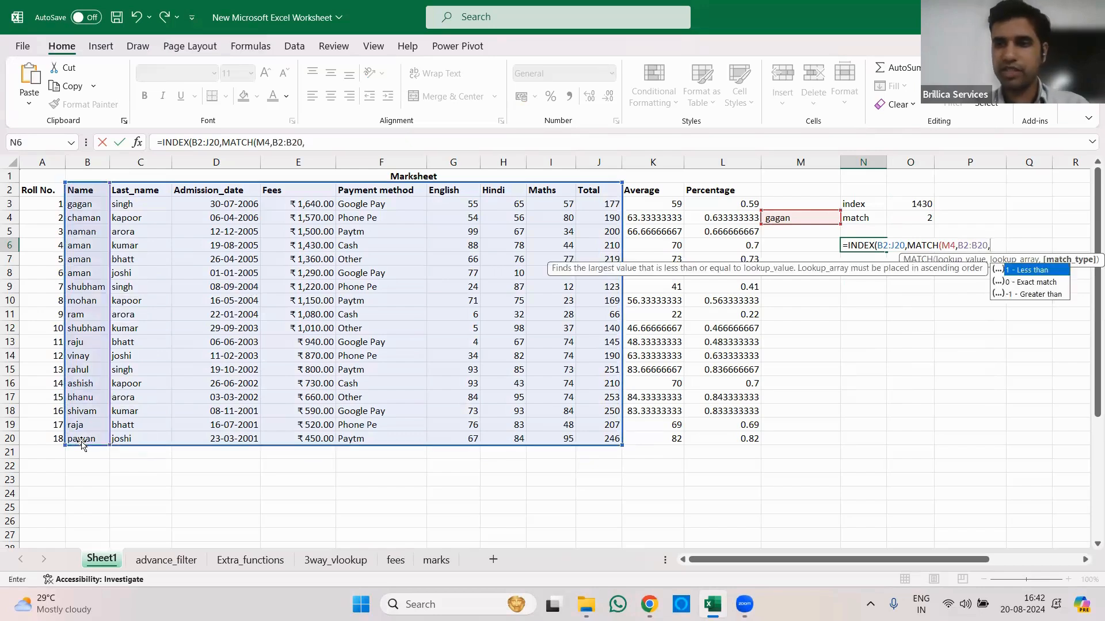
text(0),)
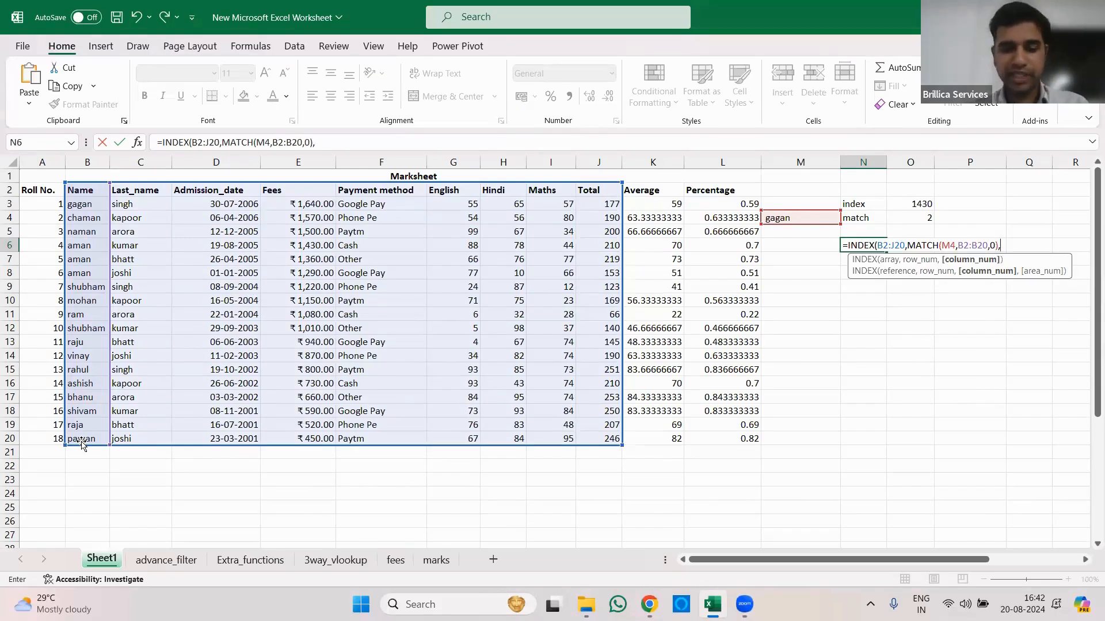
Add a second MATCH as the column number, with M3 as lookup value and header row B2:J2 as lookup array.
text(match()
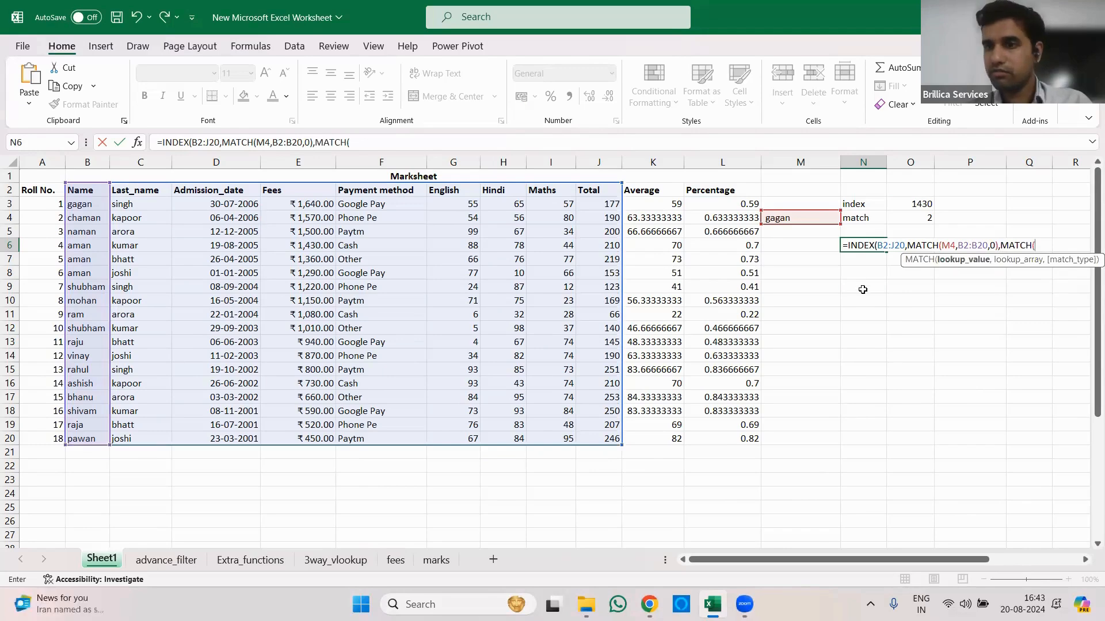
click(777, 203)
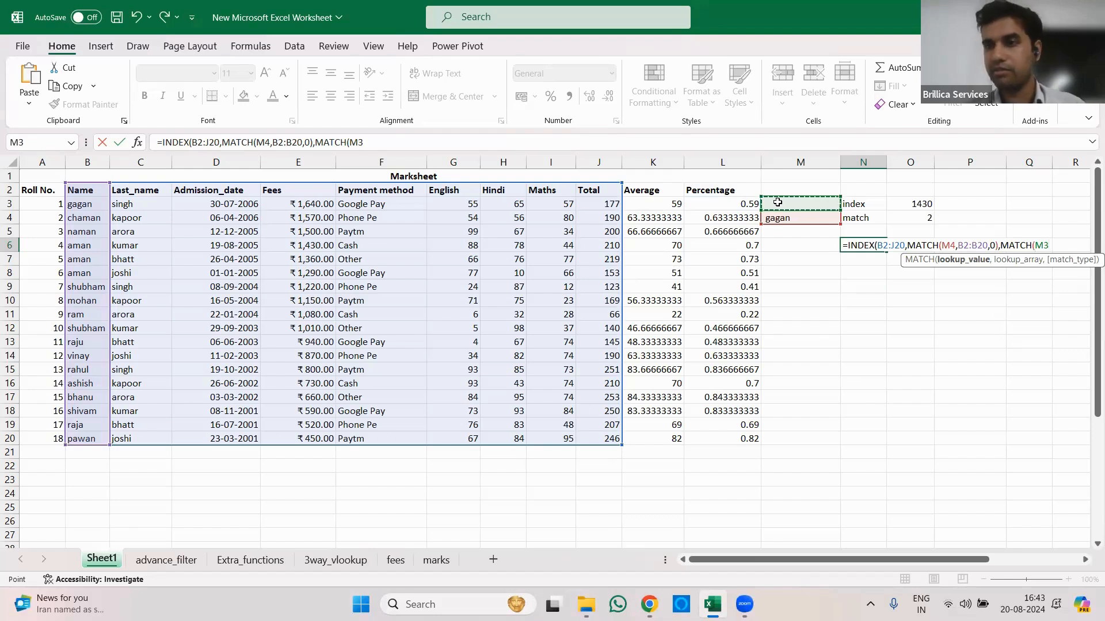
text(,)
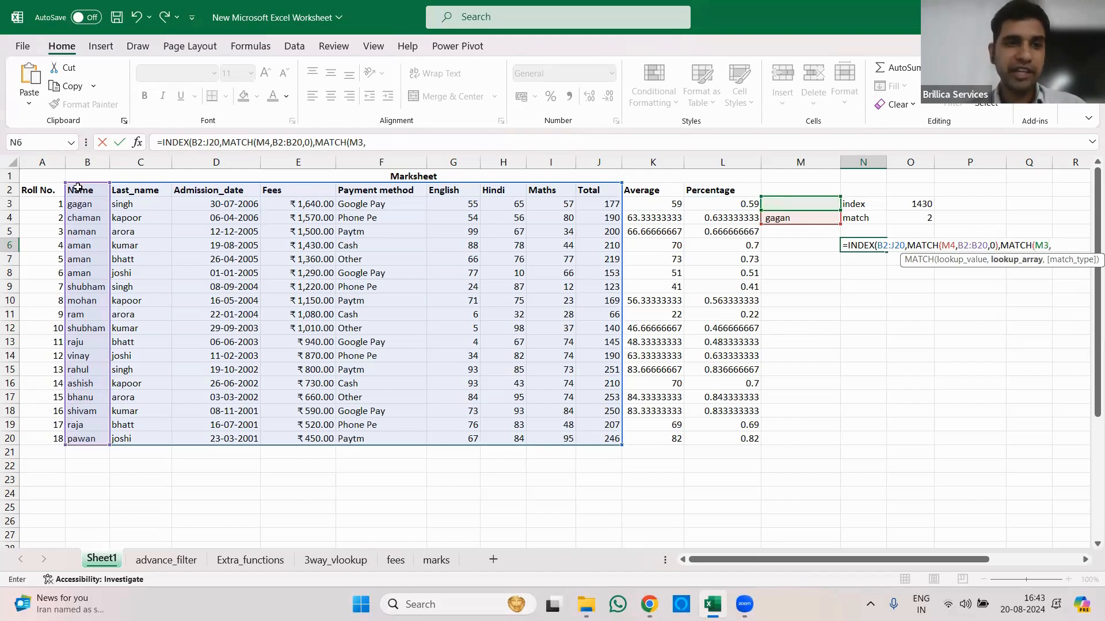
drag(78, 187, 600, 191)
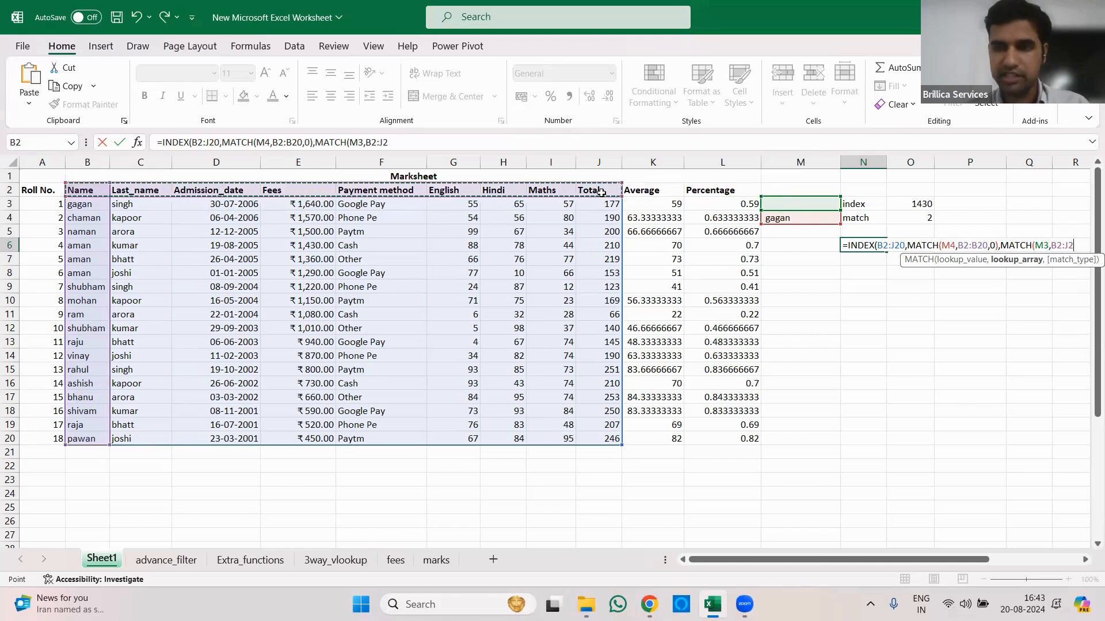
text(,)
key(Caps_Lock)
key(Caps_Lock)
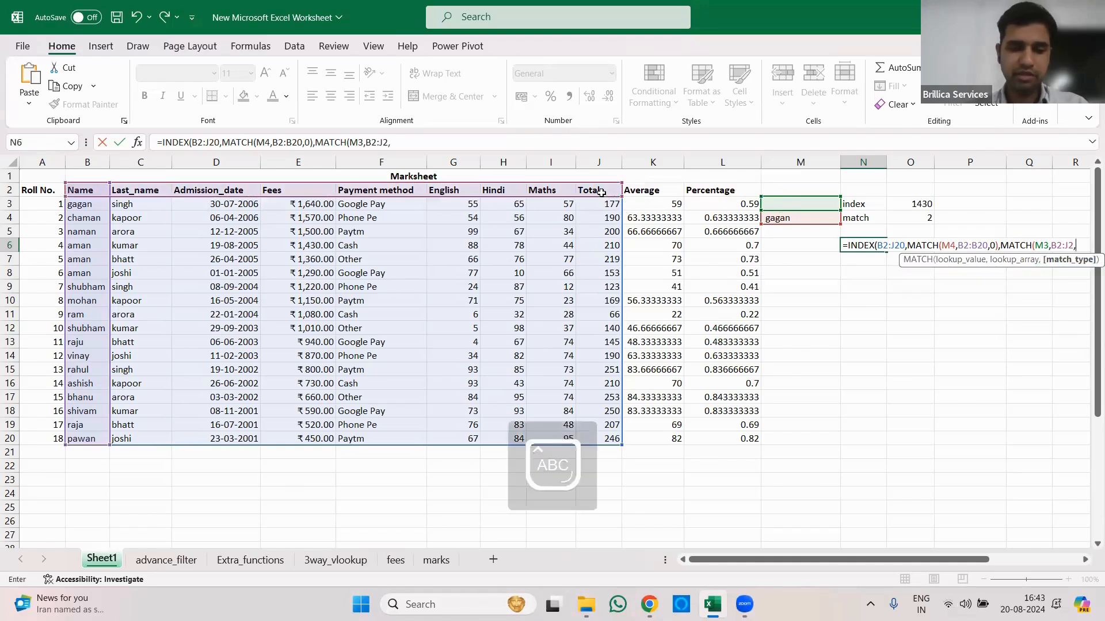
key(Tab)
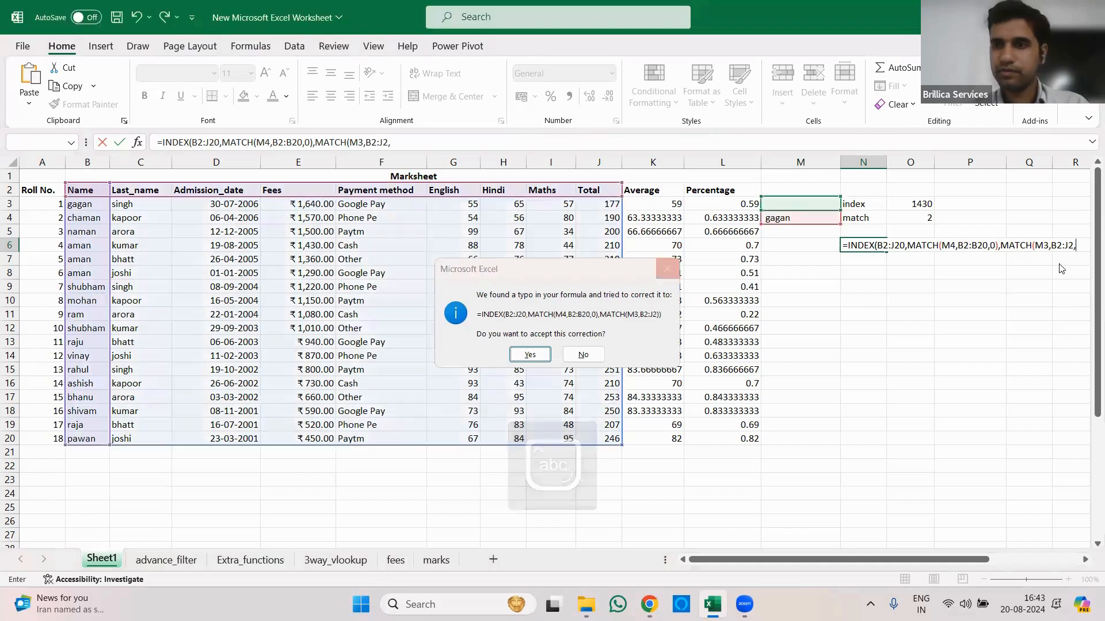
click(667, 269)
click(554, 339)
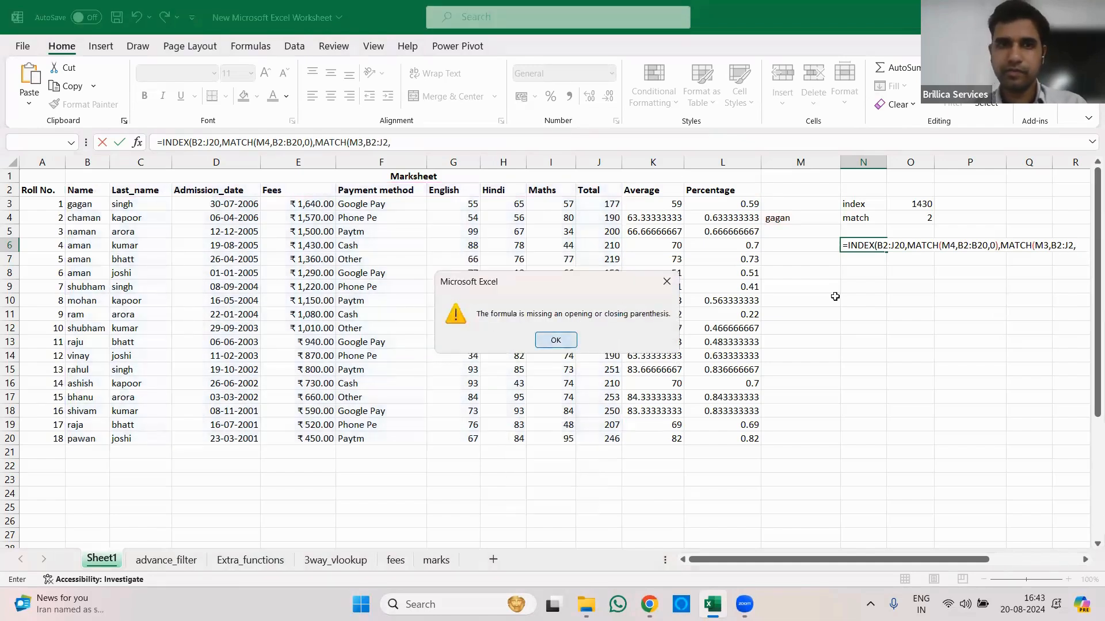
Finish the N6 formula with exact match type 0 as =INDEX(B2:J20,MATCH(M4,B2:B20,0),MATCH(M3,B2:J2,0)).
click(1082, 245)
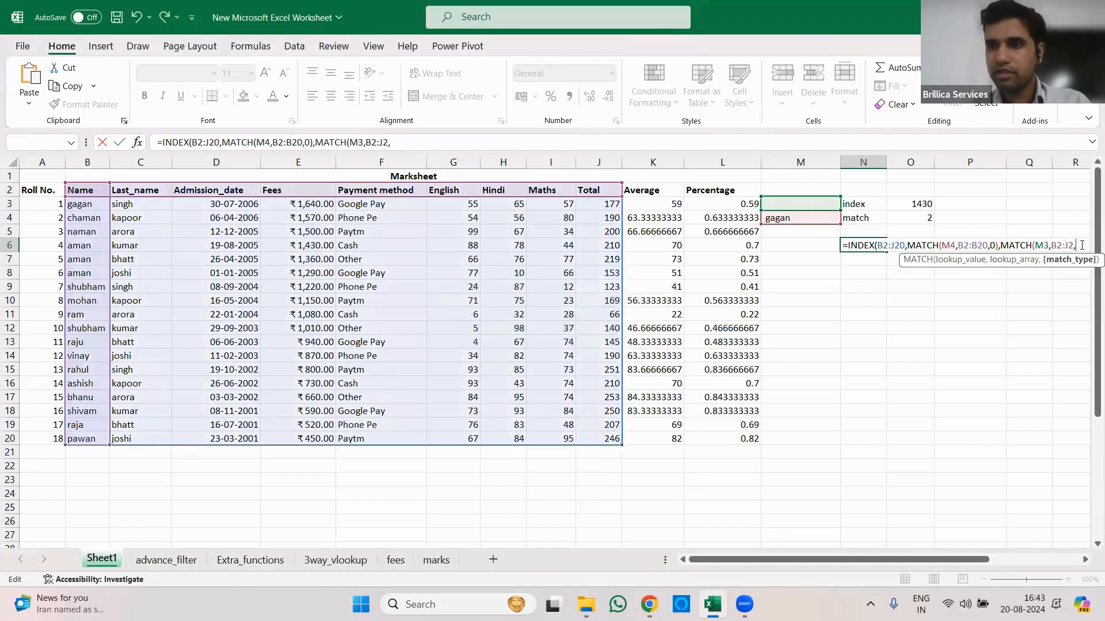
text(0)
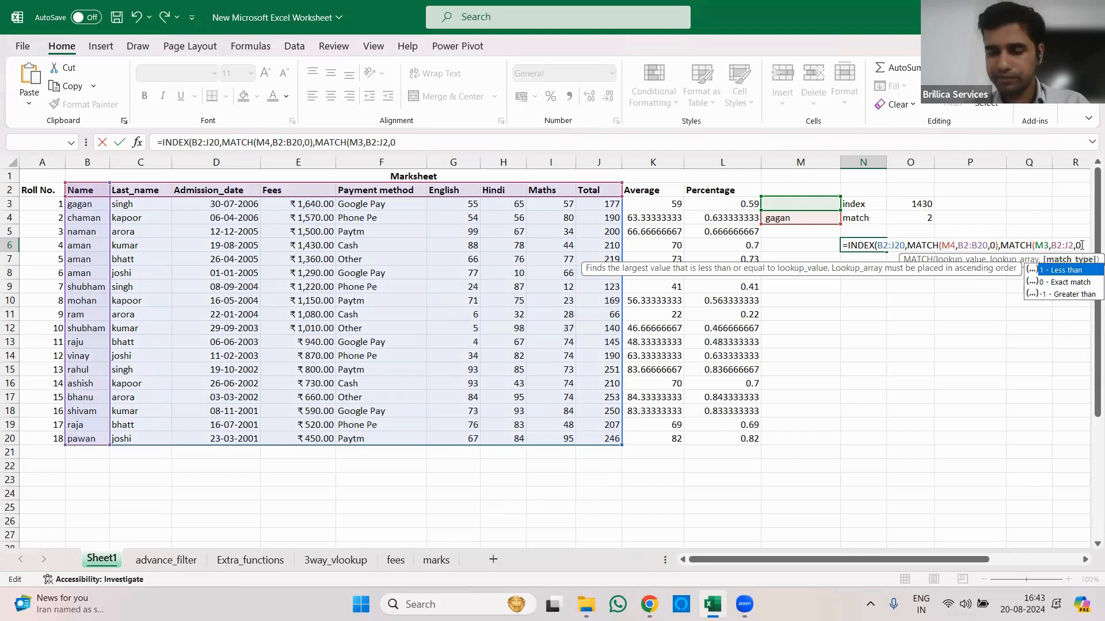
key(Escape)
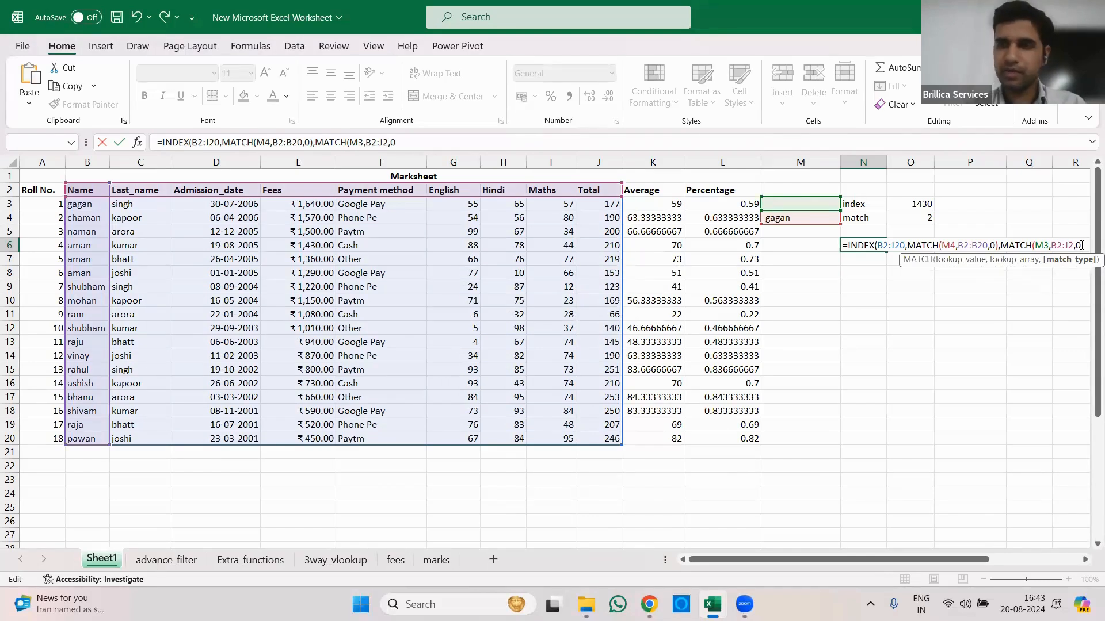
text())
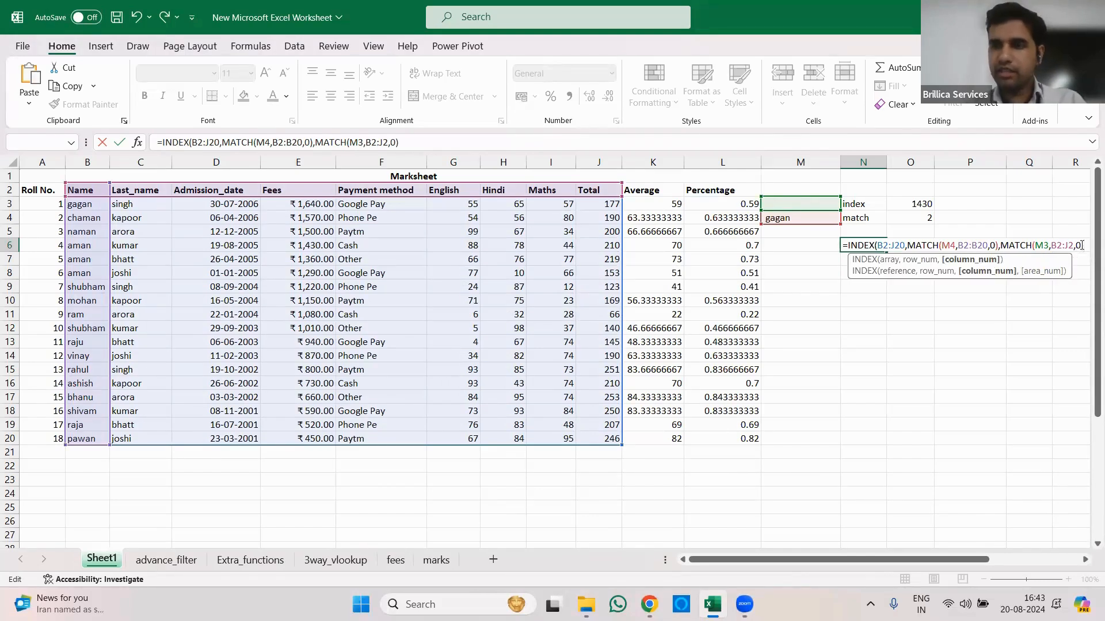
text())
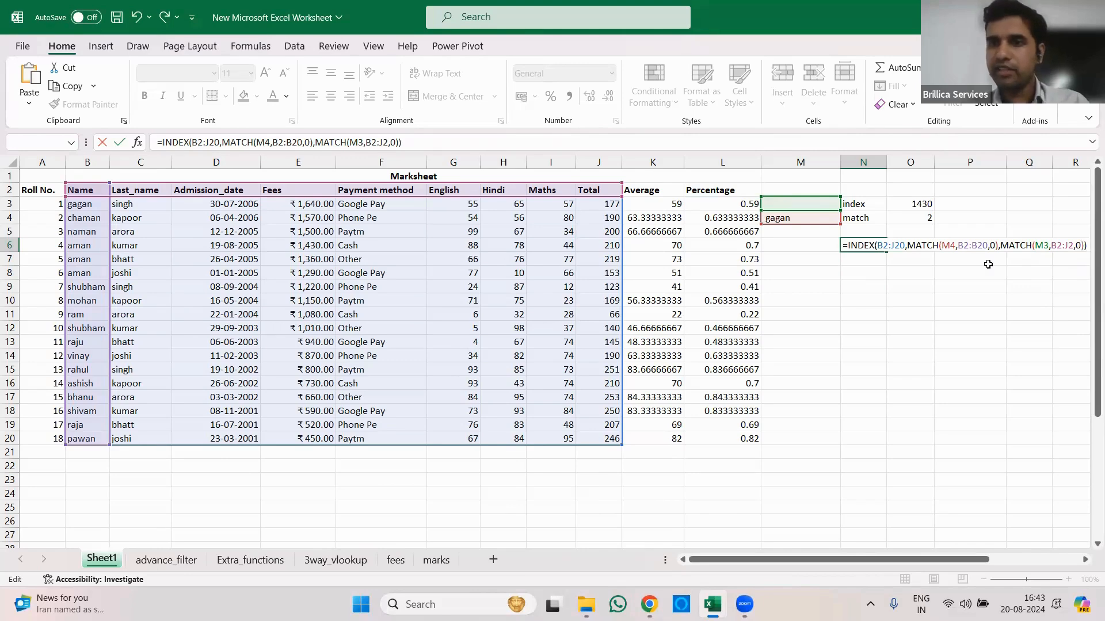
key(Return)
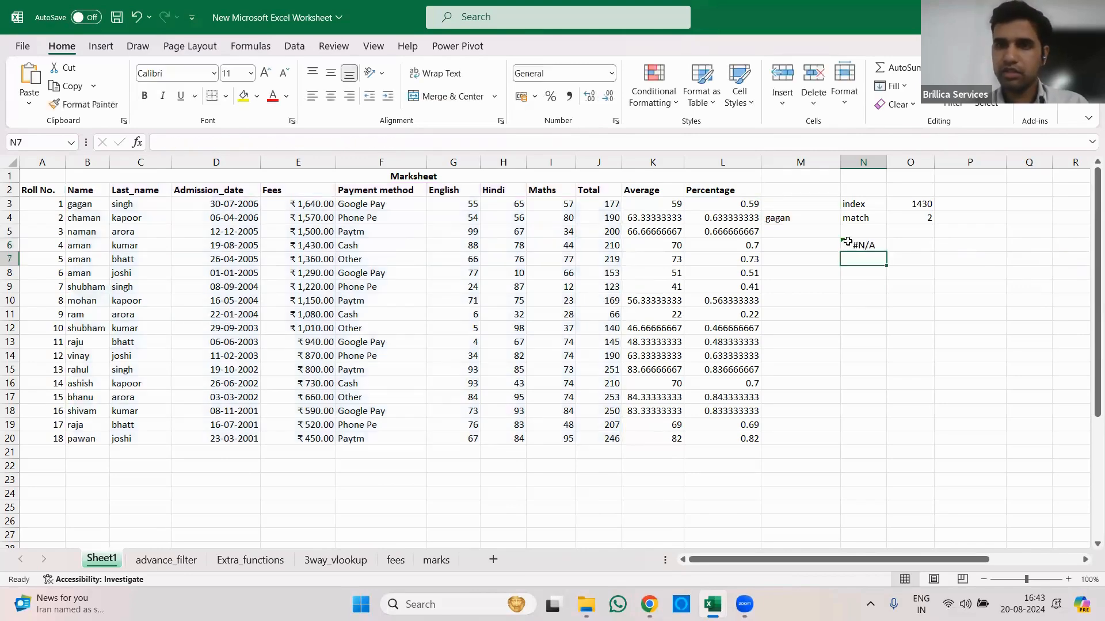
Enter Fees in M3 as the column header to look up.
click(859, 246)
click(790, 203)
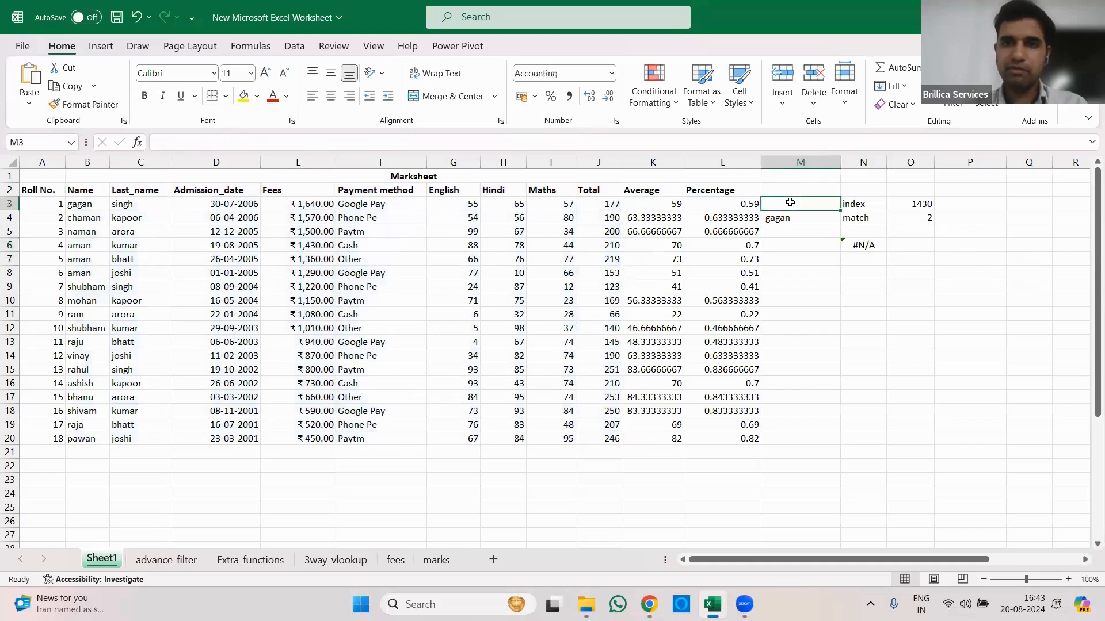
text(Fees)
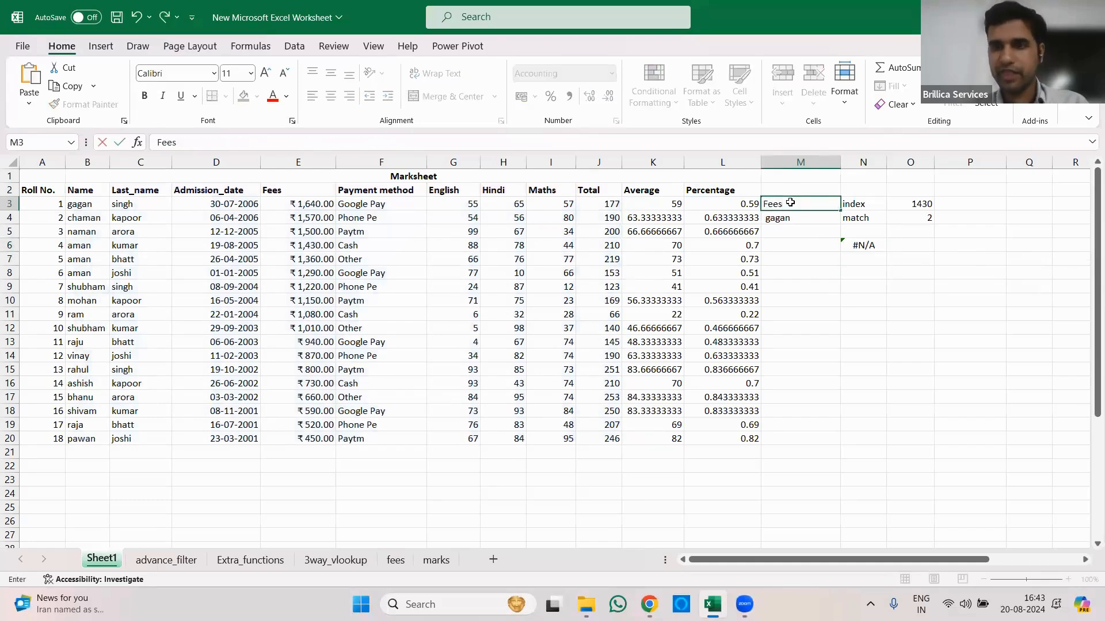
key(Return)
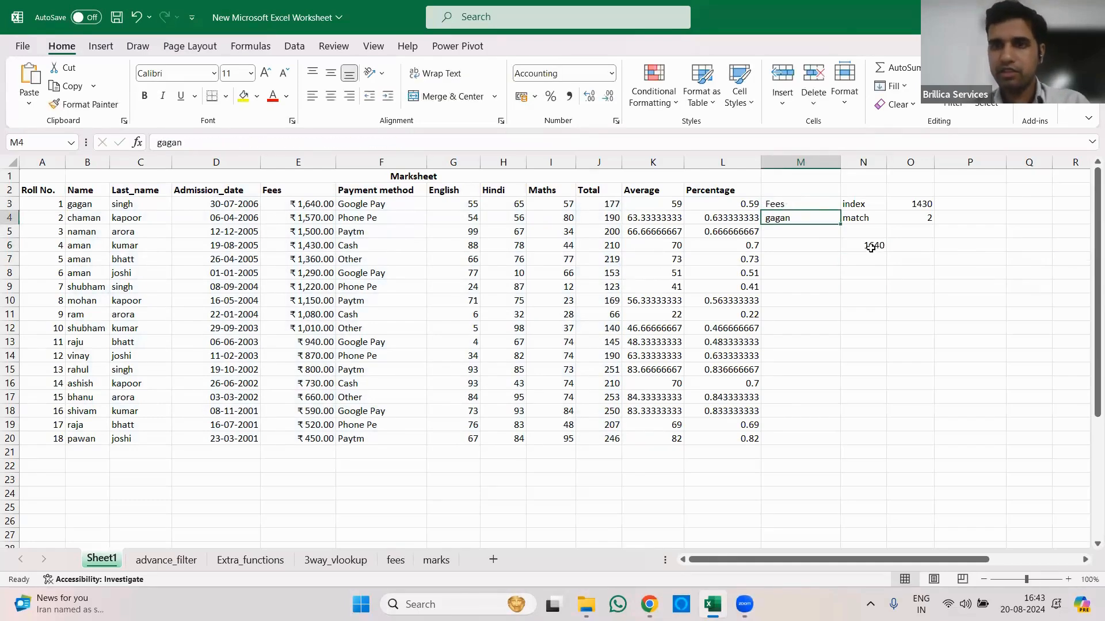
Replace the column header in M3 with Total.
click(789, 204)
double_click(789, 204)
key(BackSpace)
key(BackSpace)
key(BackSpace)
key(BackSpace)
text(Total)
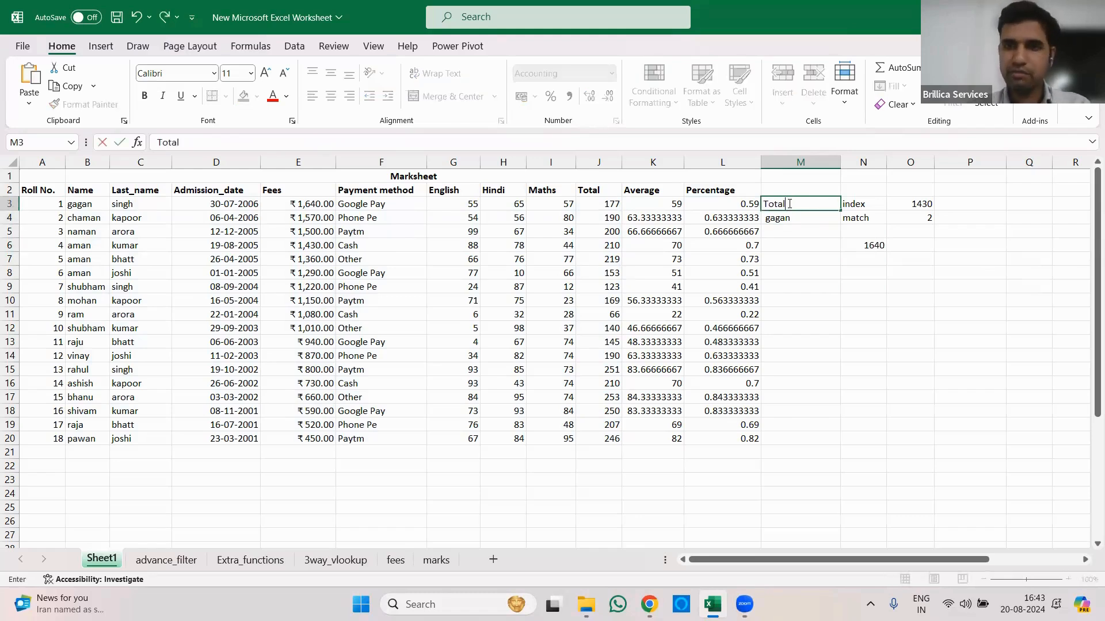
key(Return)
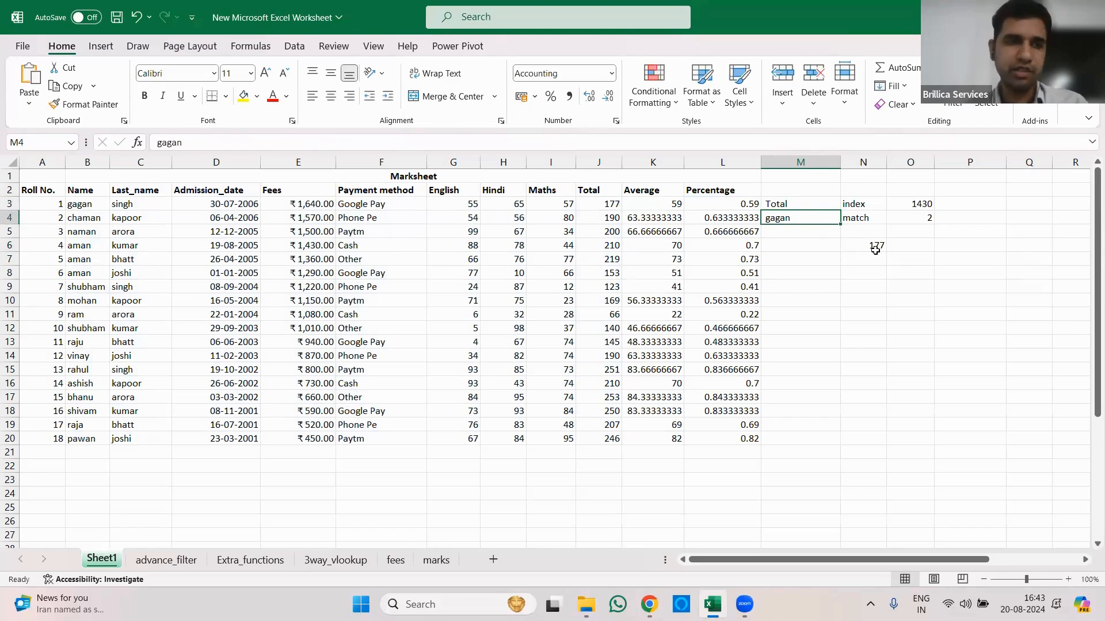
Replace the lookup name in M4 with that of the student with roll no. 9 and inspect the N6 formula.
text(ram)
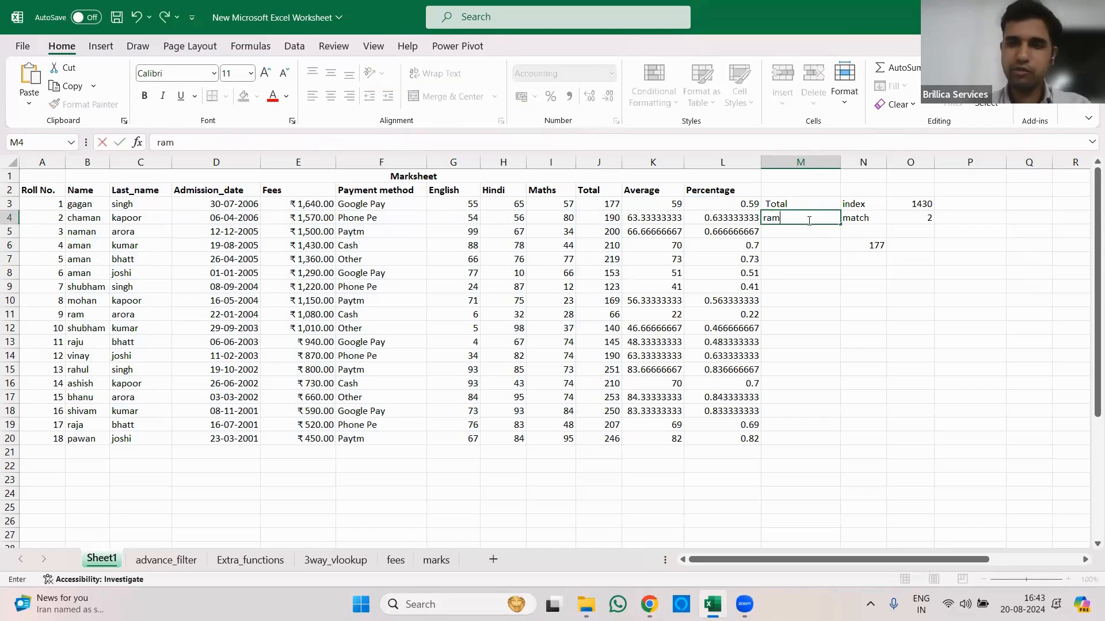
key(Return)
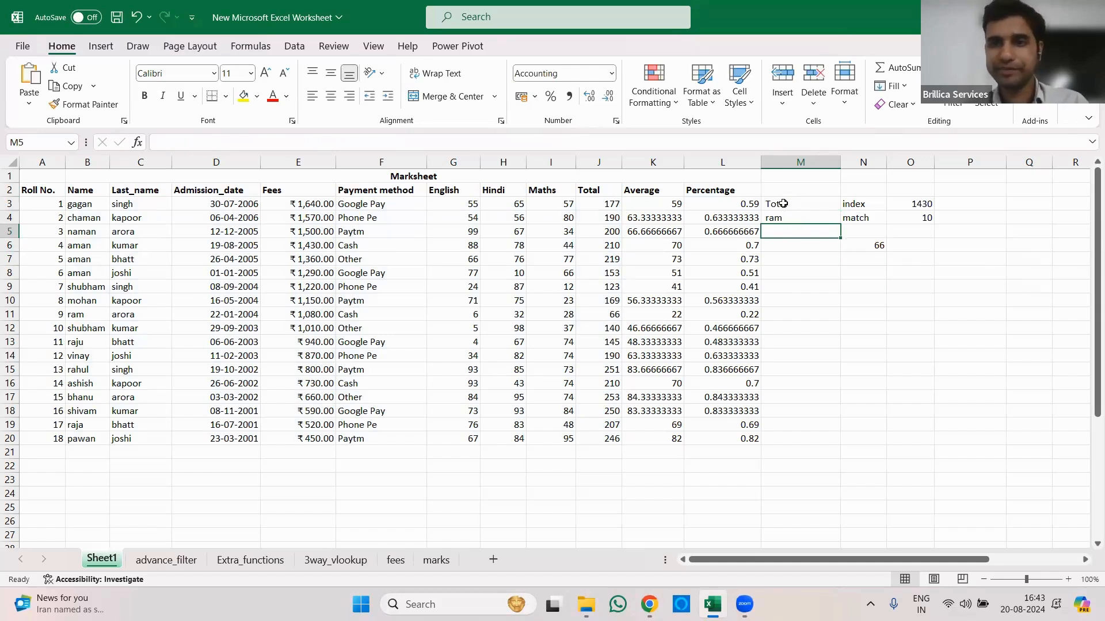
click(859, 248)
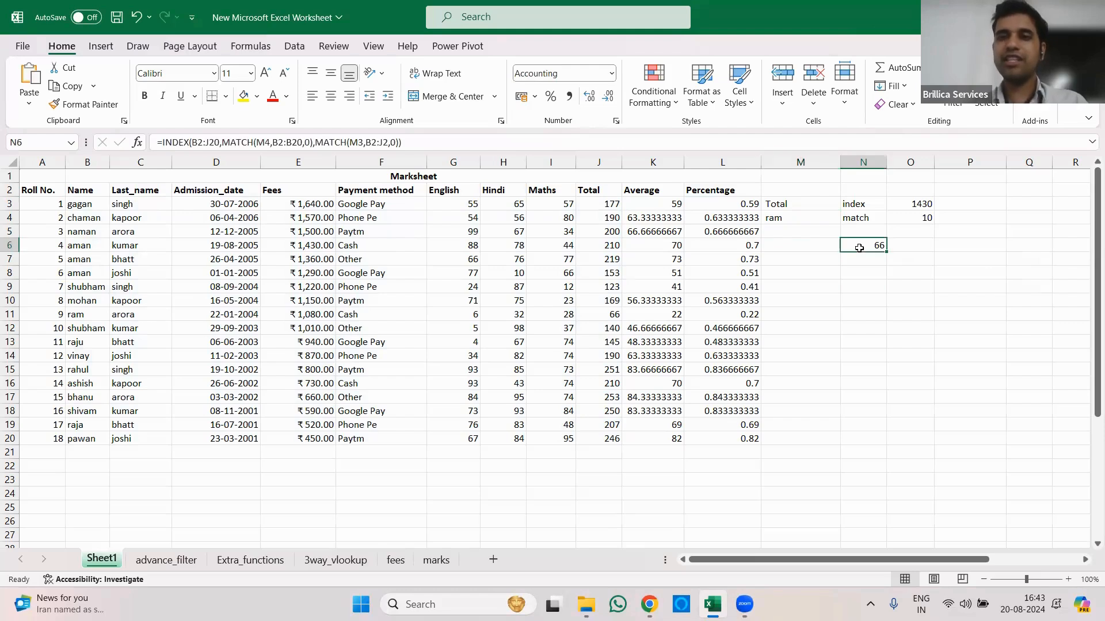
double_click(859, 248)
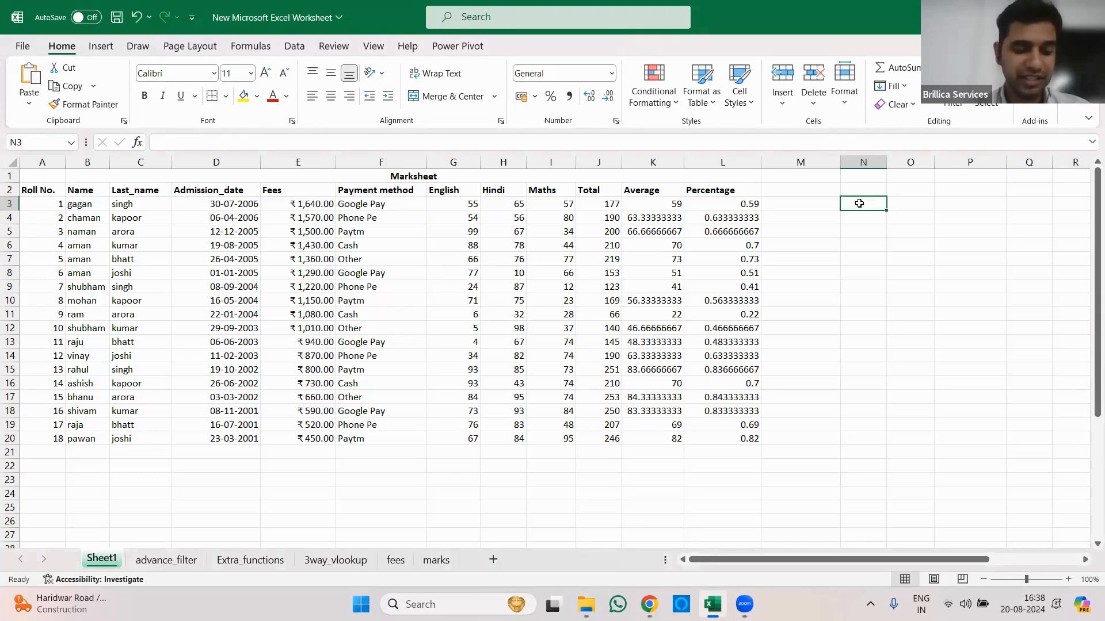
Label N3 as index and begin an INDEX formula in O3 with B2:J20 as the array.
text(index)
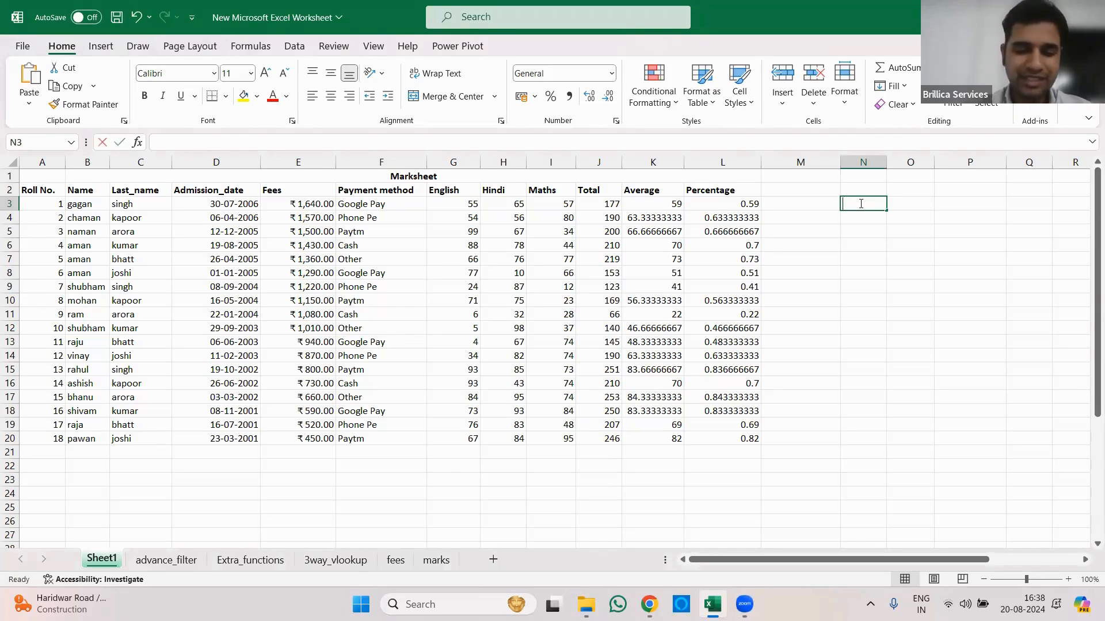
key(Tab)
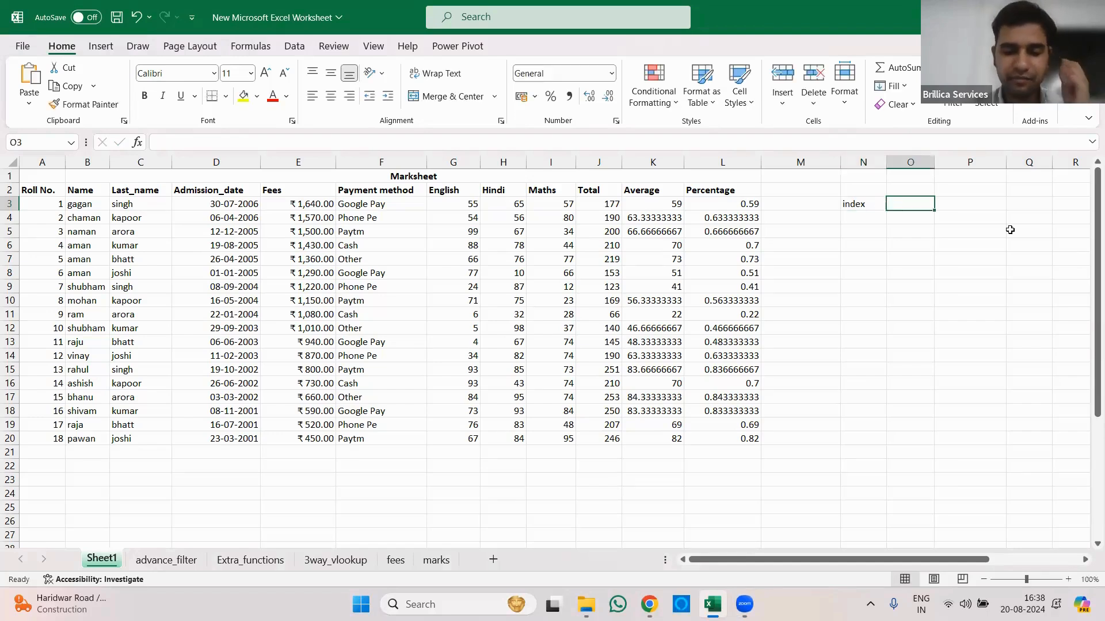
text(=index)
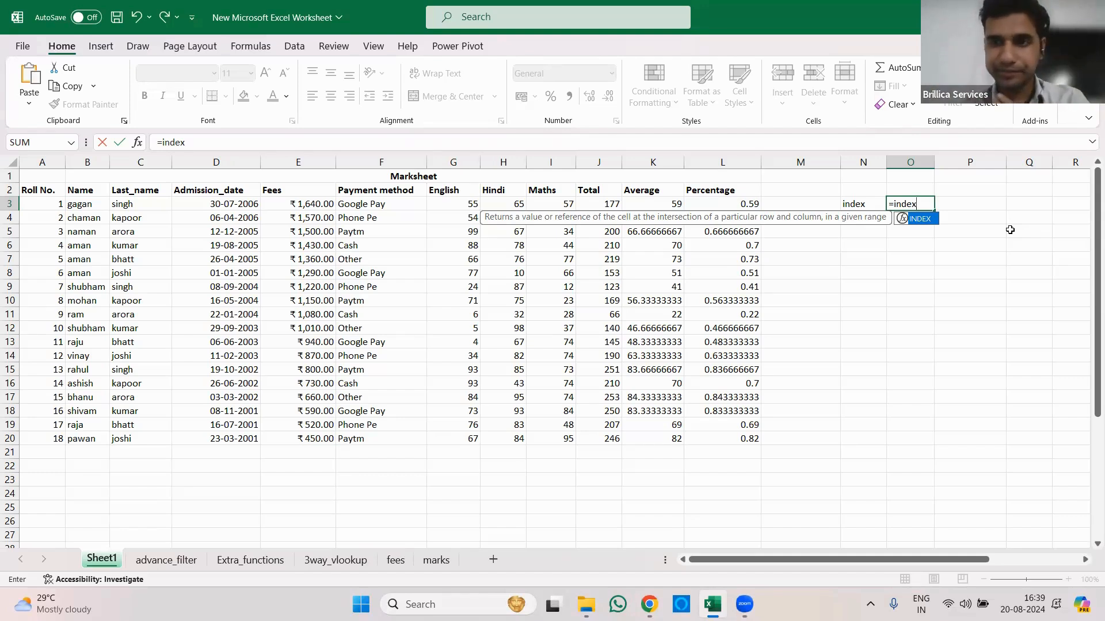
key(Tab)
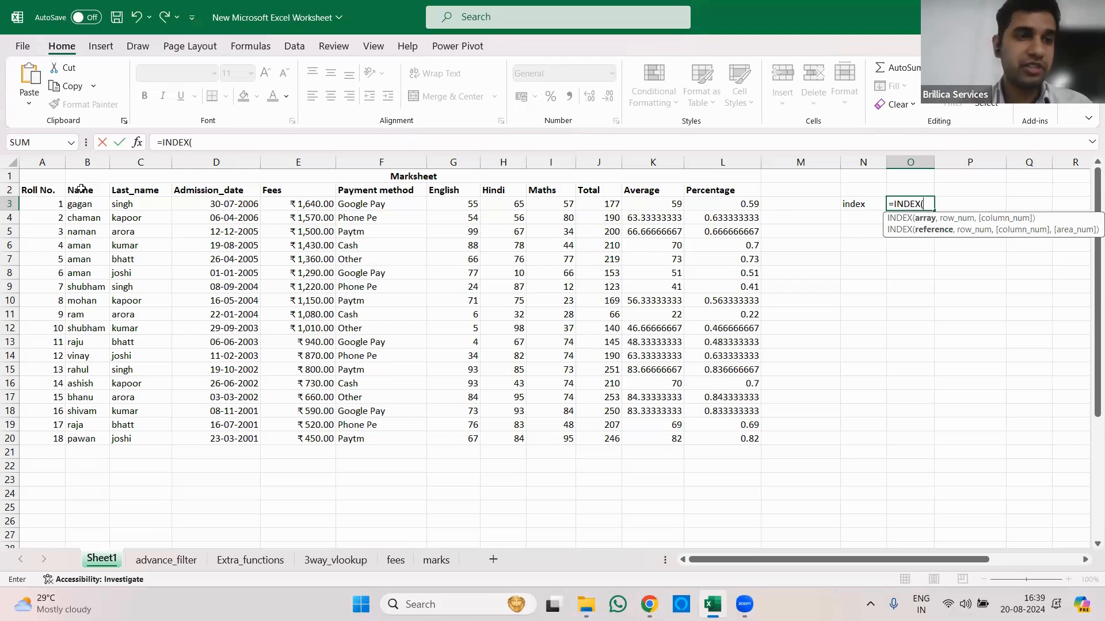
drag(86, 190, 600, 437)
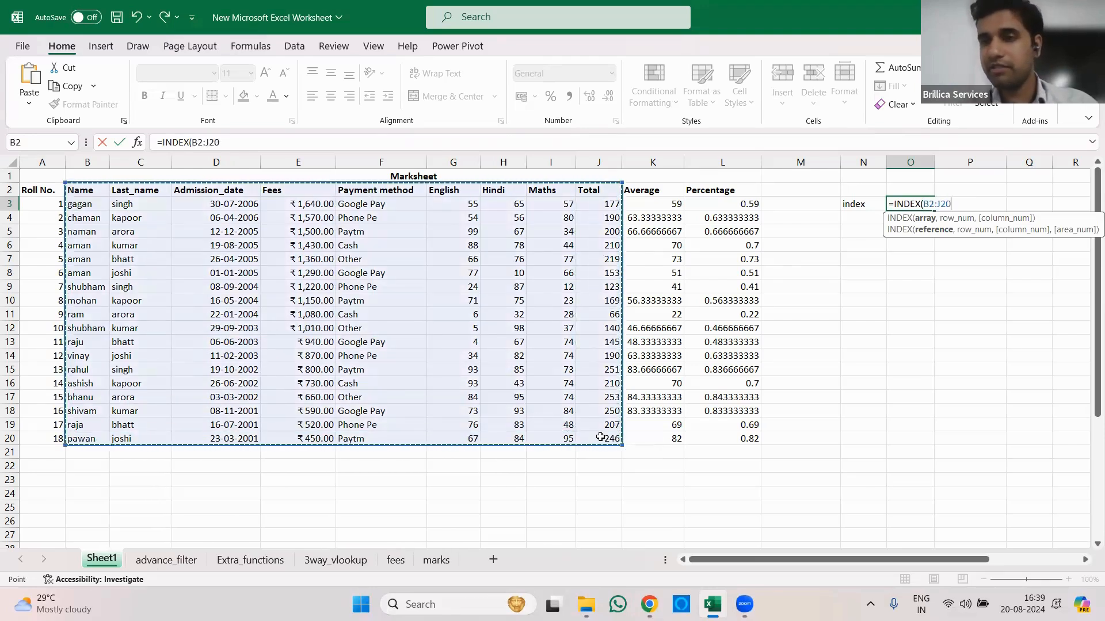
text(,)
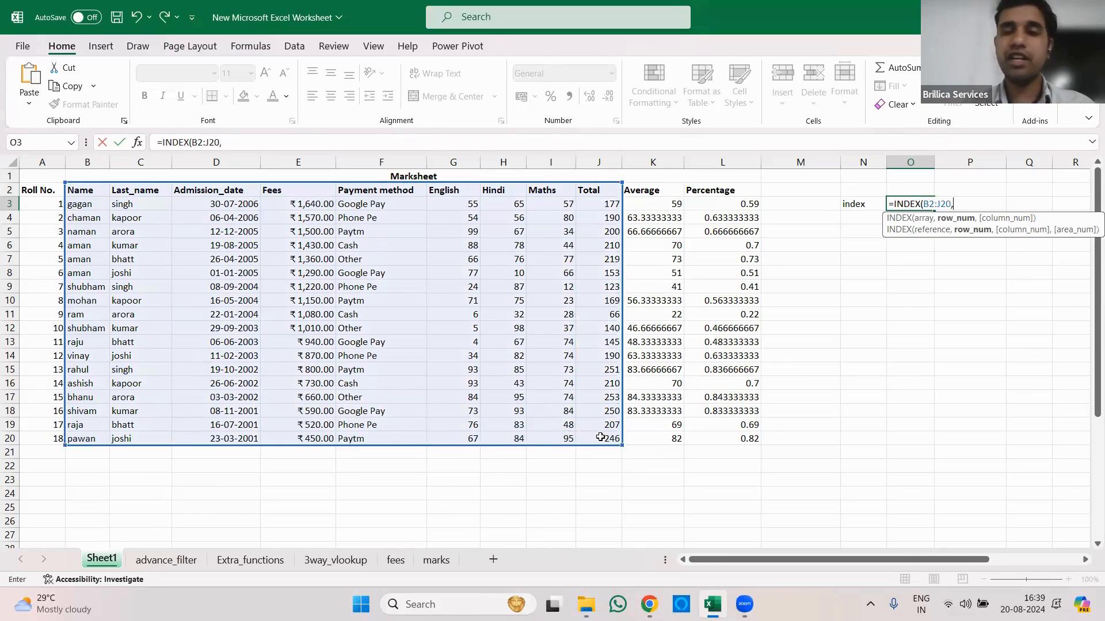